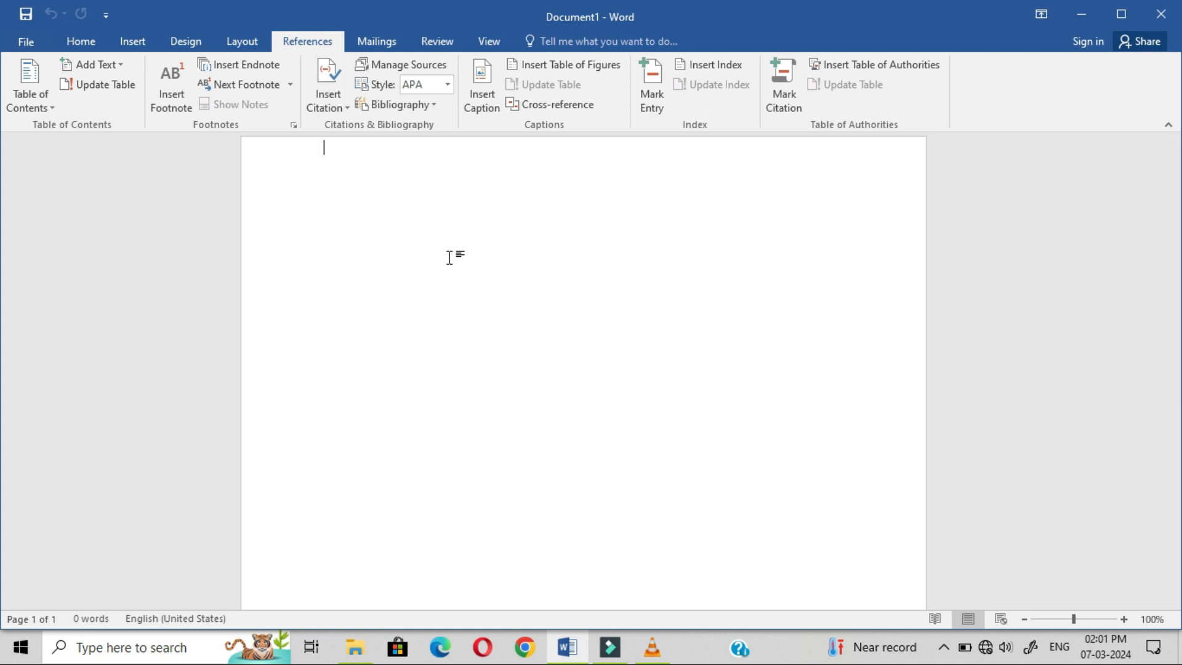
Step: Insert a page break so the blank first page is followed by an empty second page
{"action": "key", "text": "ctrl+Return"}
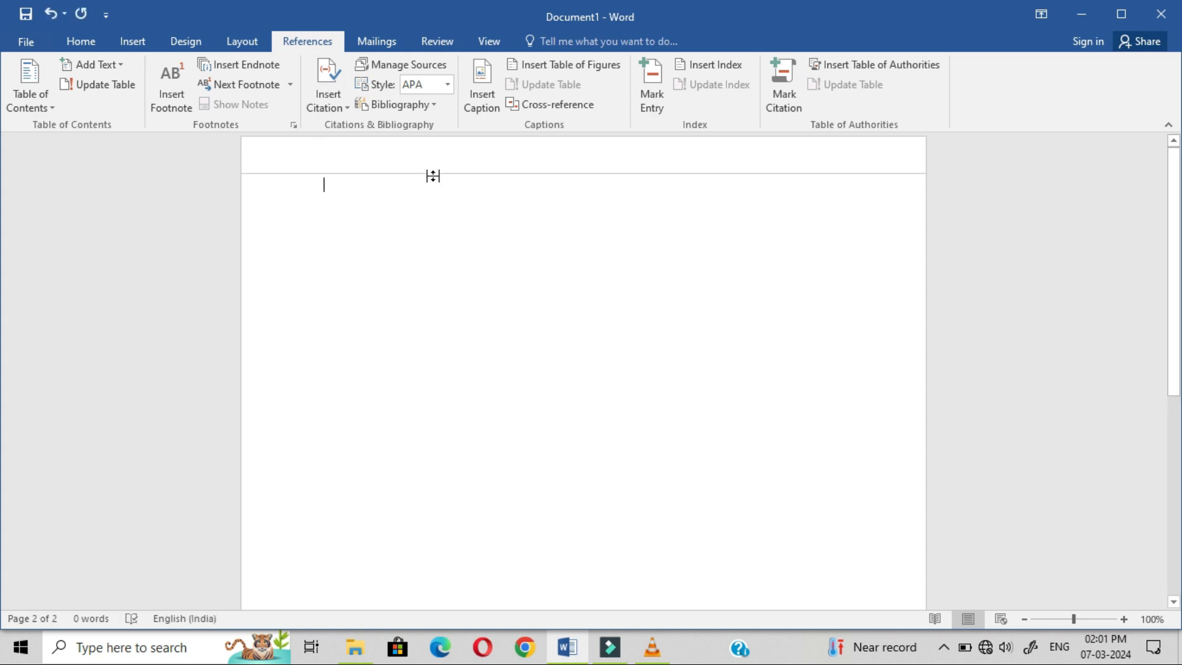
{"action": "left_click", "coordinate": [417, 157]}
{"action": "key", "text": "Return"}
{"action": "key", "text": "Return"}
{"action": "key", "text": "Return"}
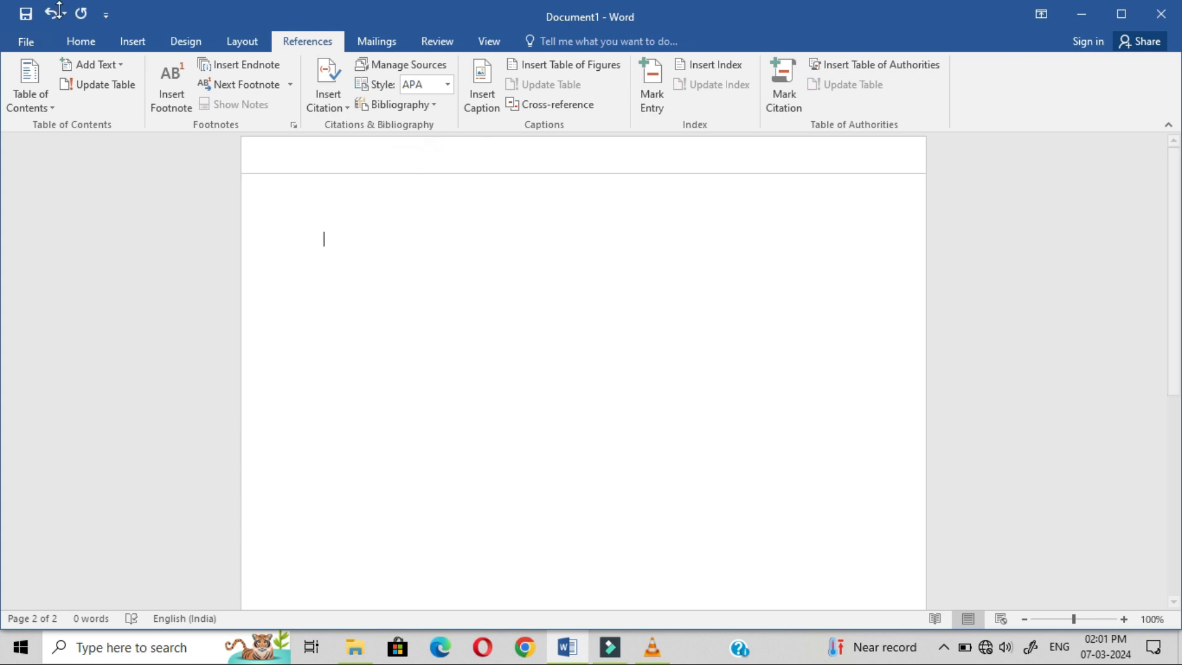
{"action": "left_click", "coordinate": [47, 15]}
{"action": "key", "text": "Return"}
{"action": "key", "text": "Return"}
{"action": "key", "text": "Return"}
{"action": "key", "text": "Return"}
{"action": "key", "text": "Return"}
{"action": "key", "text": "Return"}
{"action": "key", "text": "Return"}
{"action": "key", "text": "Return"}
{"action": "key", "text": "Return"}
{"action": "key", "text": "Return"}
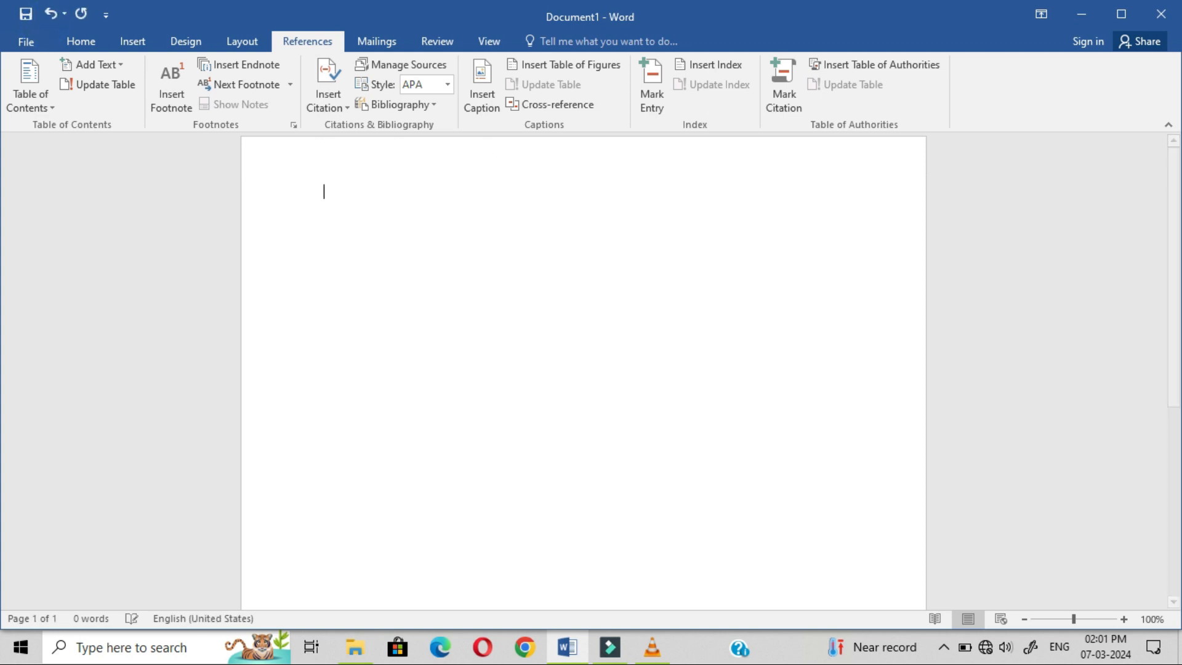
{"action": "key", "text": "Return"}
{"action": "key", "text": "ctrl+Return"}
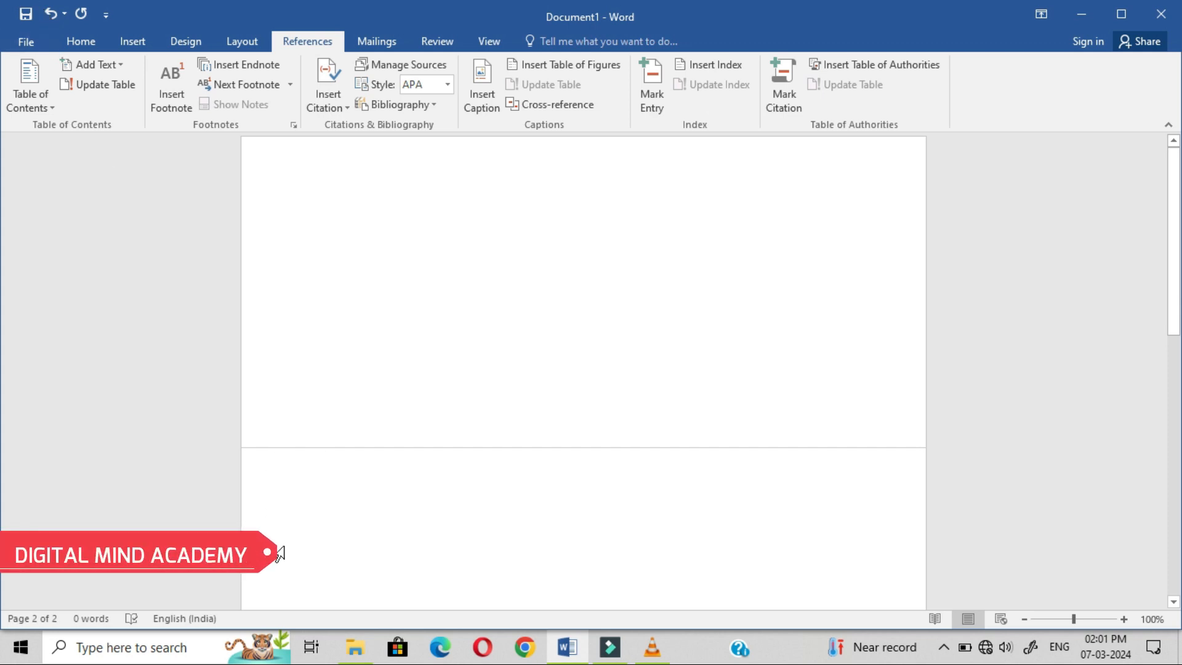
Step: Type the heading 'chapter 1- numbers' and generate sample paragraphs below it with =rand()
{"action": "type", "text": "chapte"}
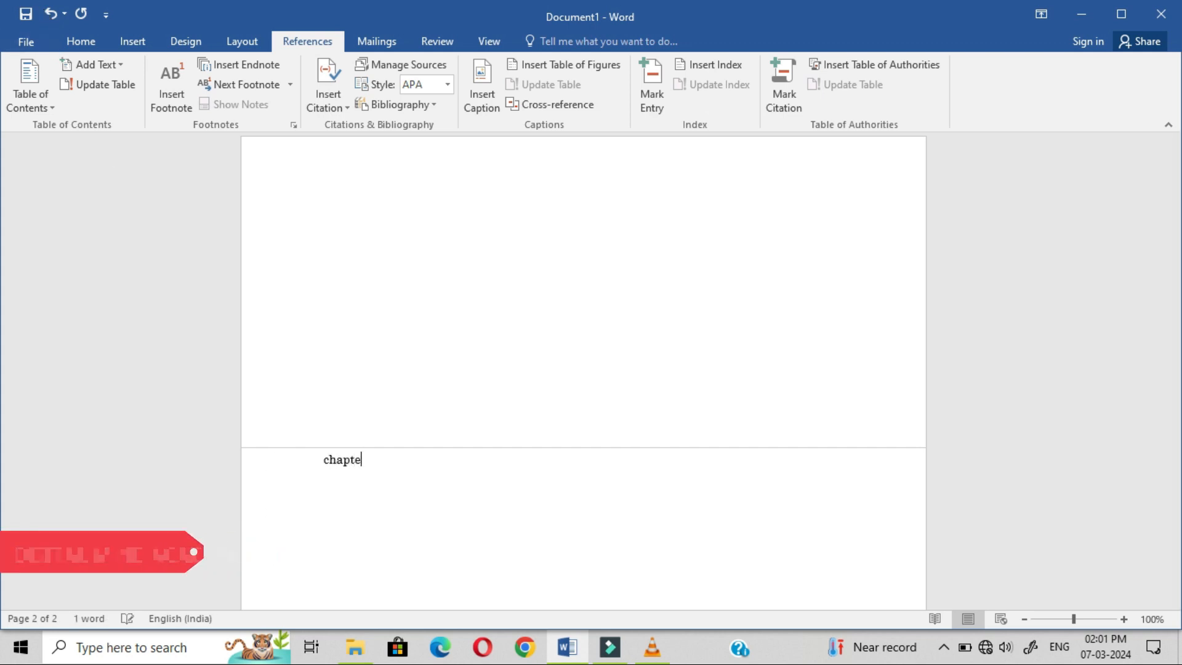
{"action": "type", "text": "r 1"}
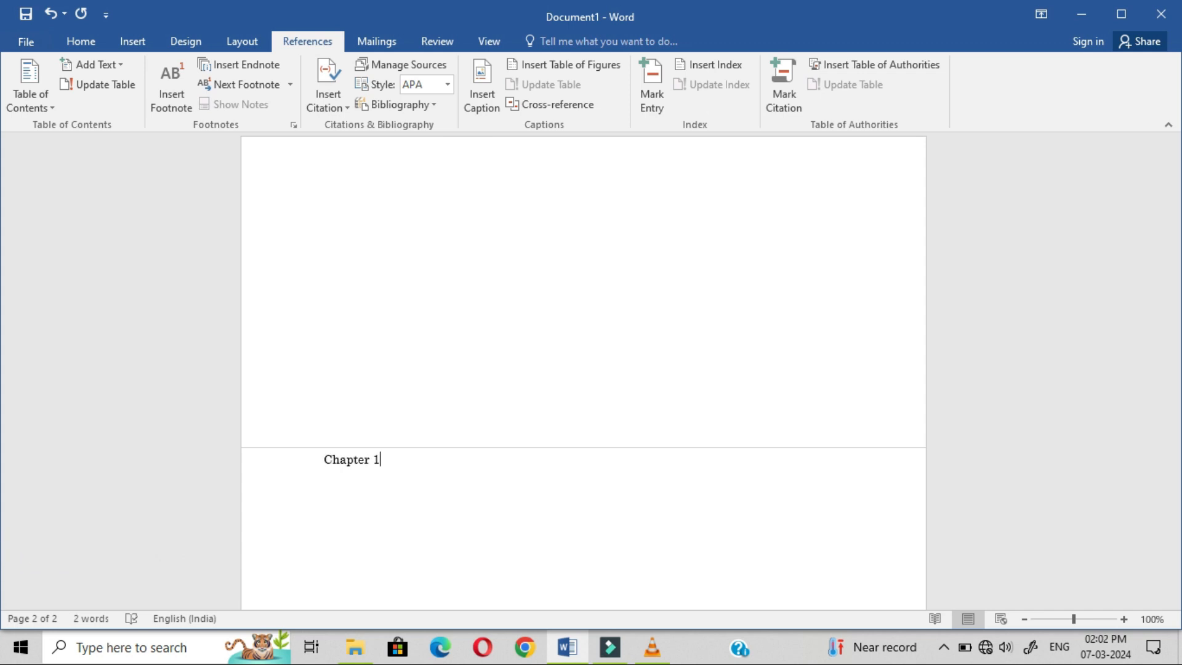
{"action": "type", "text": "- "}
{"action": "type", "text": "numbers"}
{"action": "type", "text": "=rand"}
{"action": "type", "text": "()"}
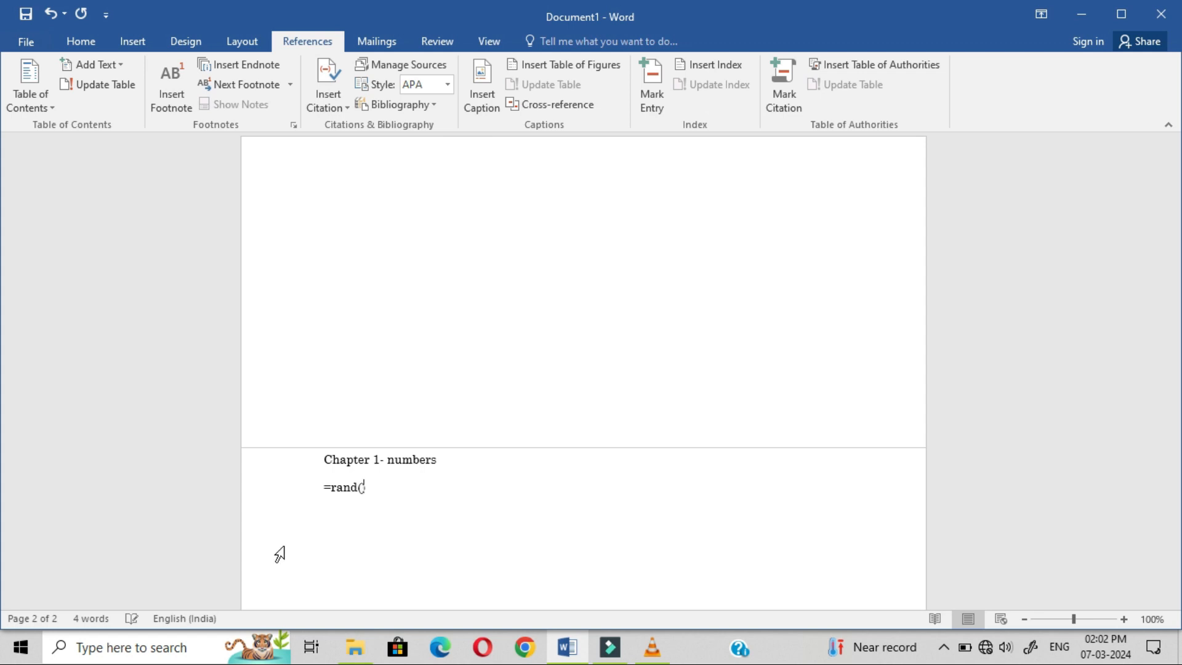
{"action": "key", "text": "Return"}
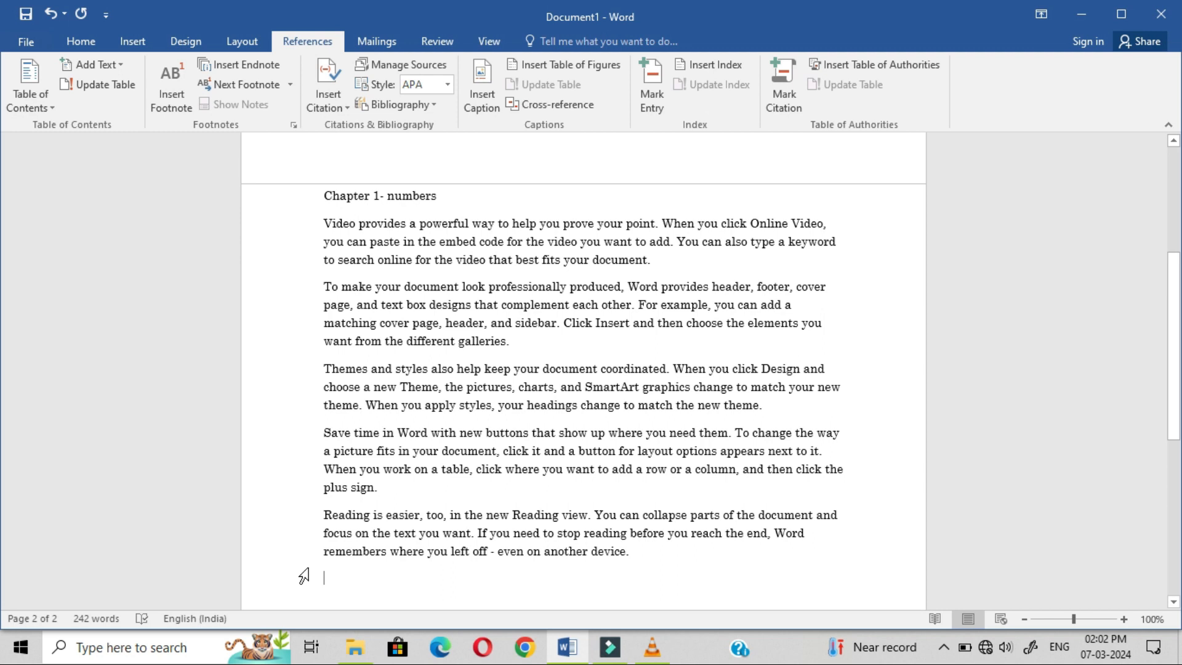
{"action": "scroll", "coordinate": [308, 567], "scroll_direction": "down", "scroll_amount": 1}
Step: On a new page, add the heading 'chapter 2 -Addition' followed by =rand() sample paragraphs
{"action": "key", "text": "ctrl+Return"}
{"action": "type", "text": "chapter "}
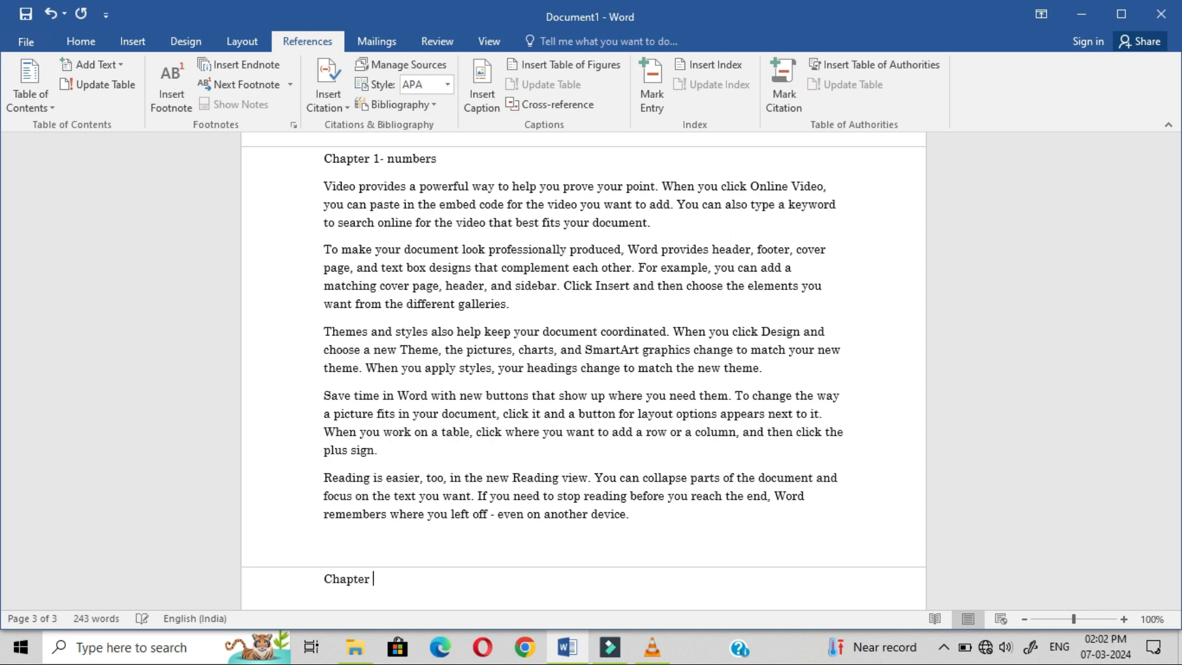
{"action": "type", "text": "2 -Addition"}
{"action": "key", "text": "Return"}
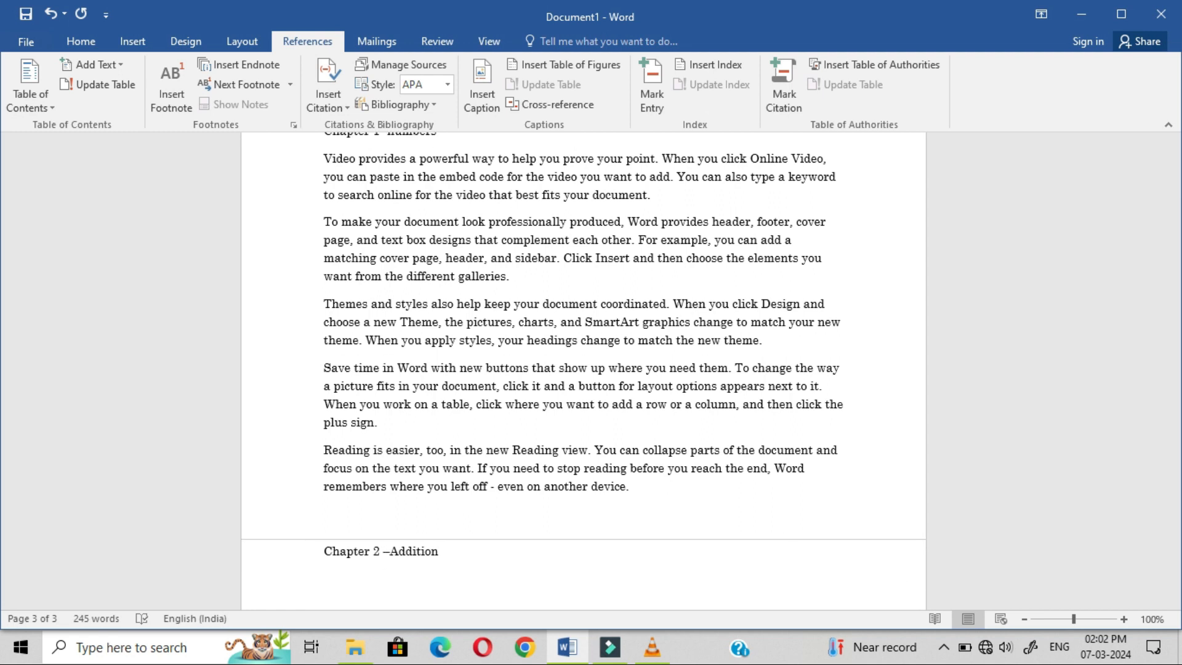
{"action": "type", "text": "=rand()"}
{"action": "key", "text": "Return"}
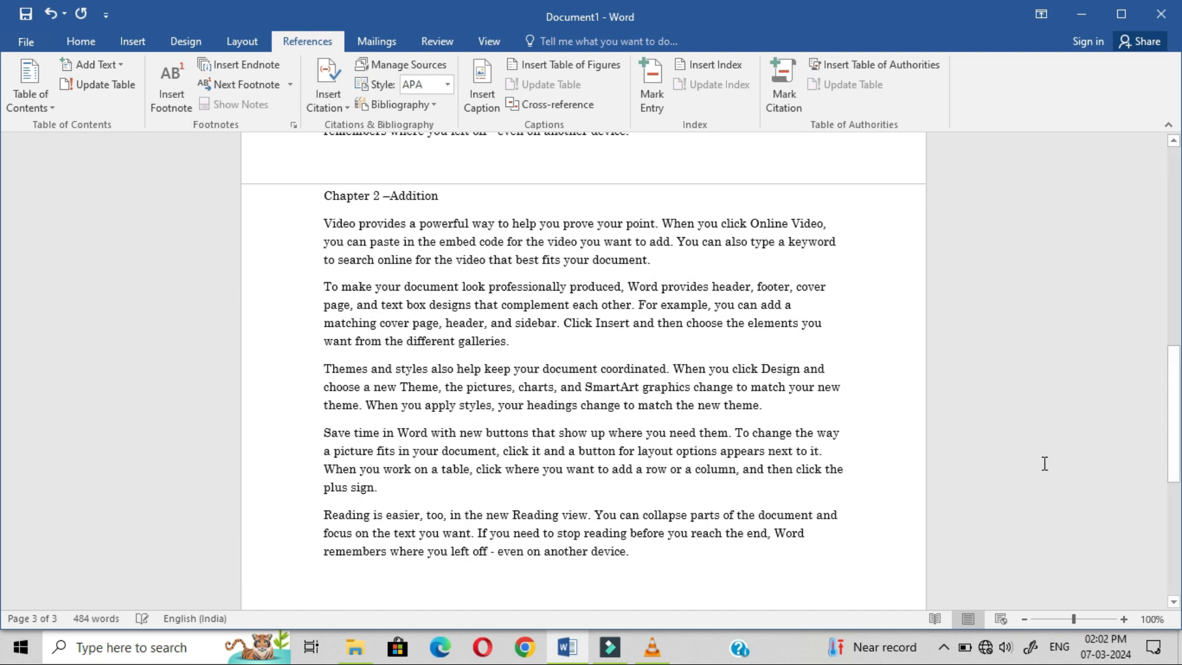
{"action": "scroll", "coordinate": [1177, 424], "scroll_direction": "up", "scroll_amount": 5}
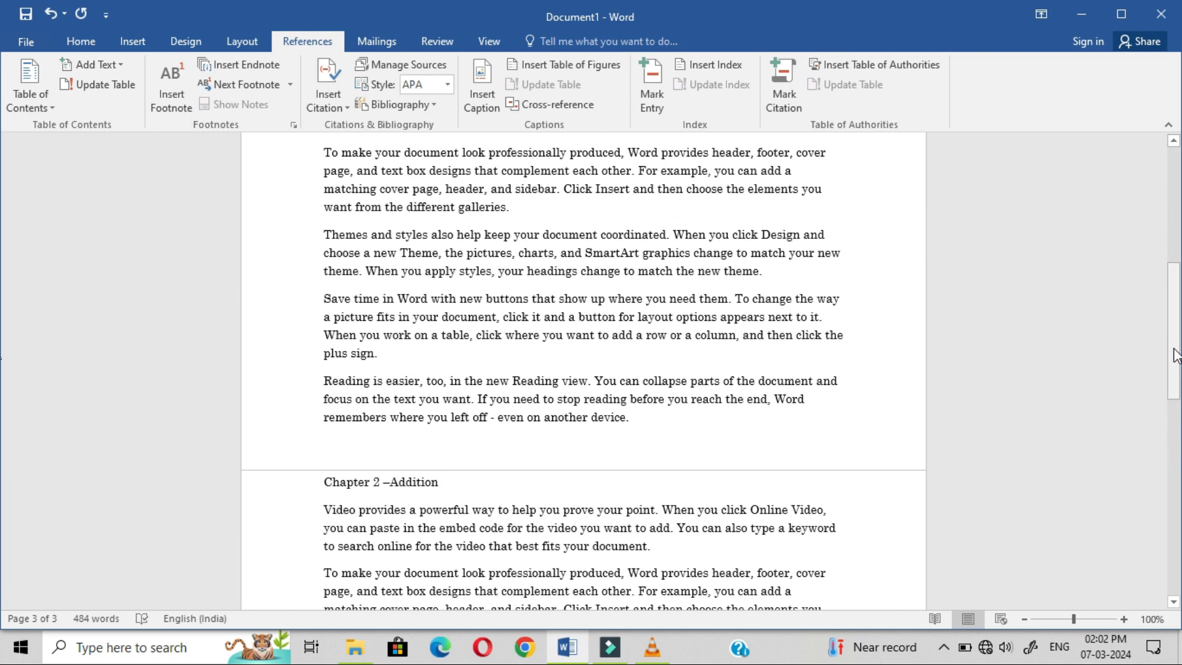
Step: Mark the 'Chapter 1- numbers' heading as a level 1 contents entry
{"action": "left_click_drag", "start_coordinate": [1173, 284], "coordinate": [1171, 240]}
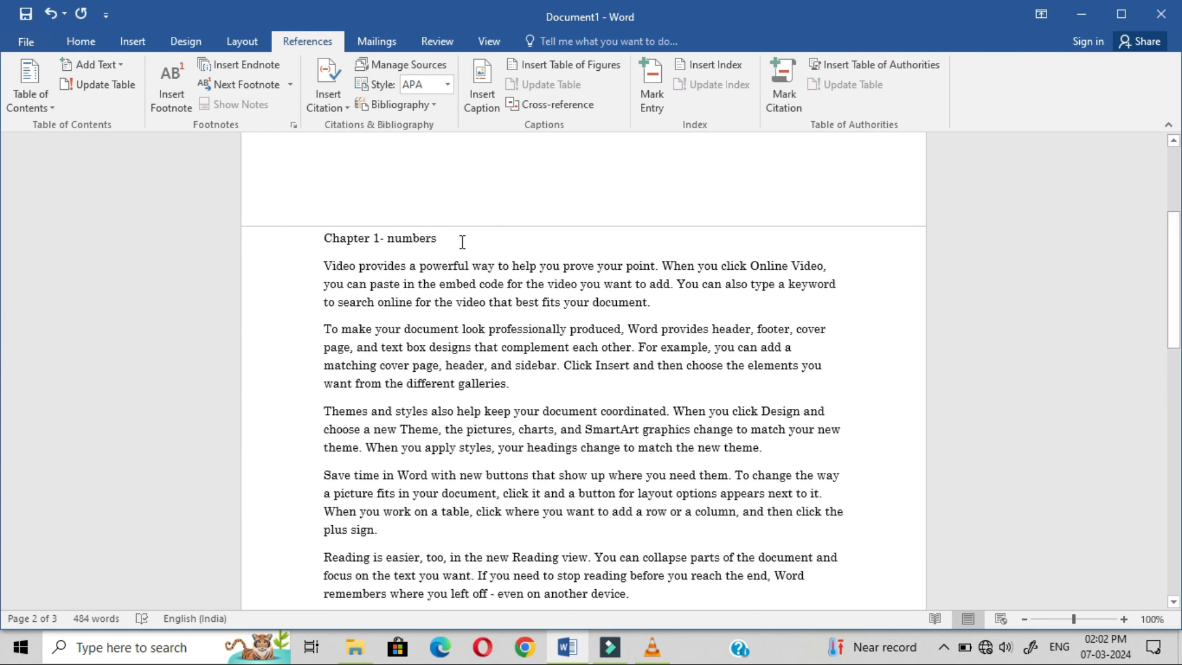
{"action": "triple_click", "coordinate": [456, 241]}
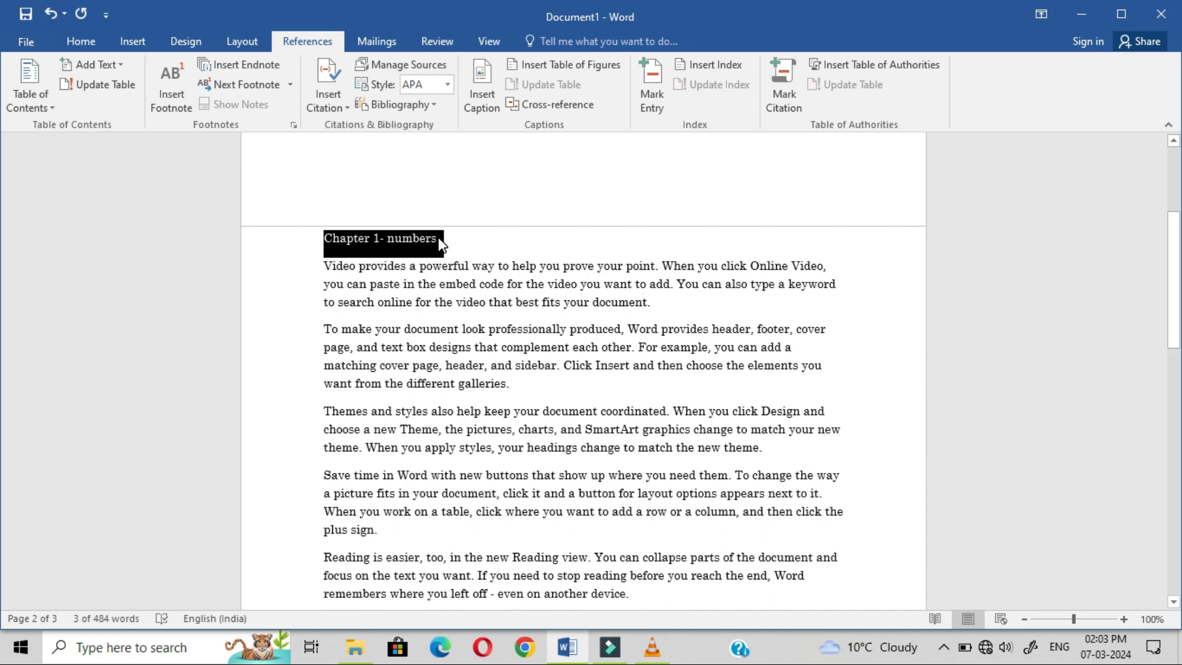
{"action": "left_click", "coordinate": [120, 66]}
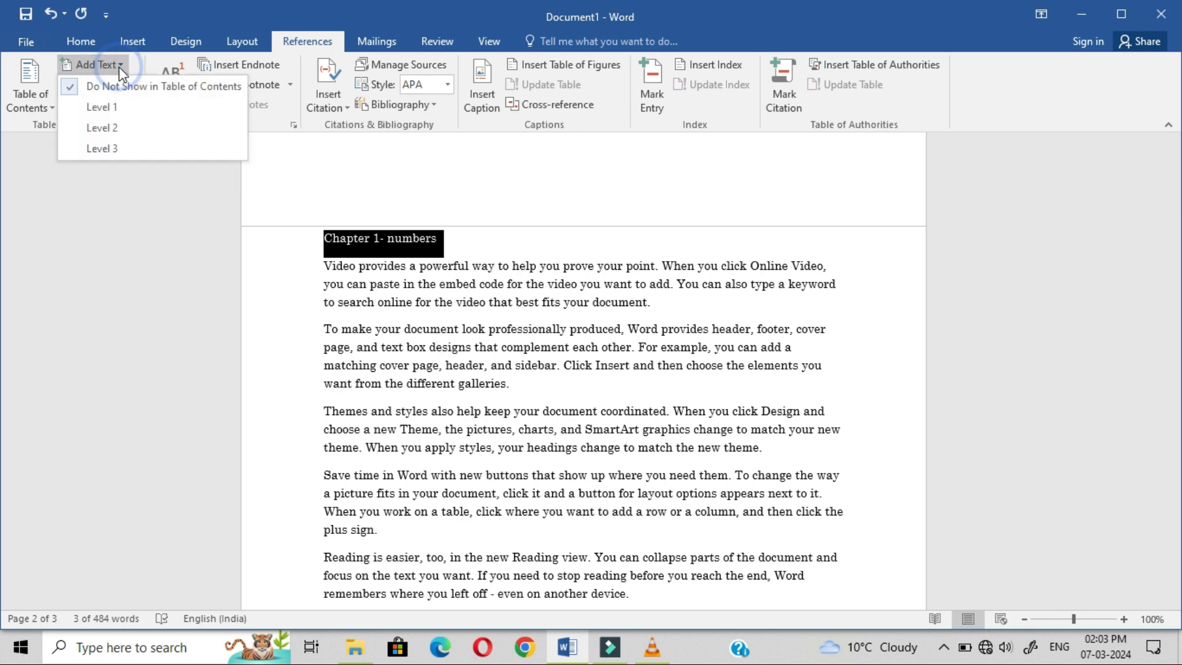
{"action": "left_click", "coordinate": [129, 108]}
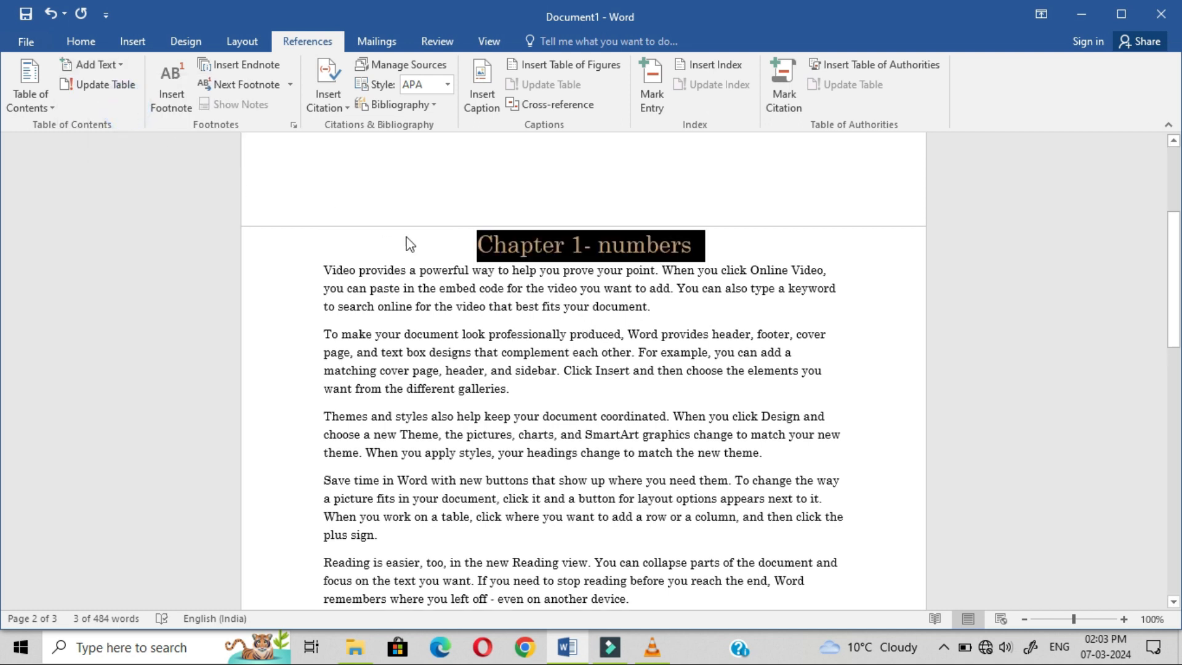
{"action": "left_click", "coordinate": [368, 271]}
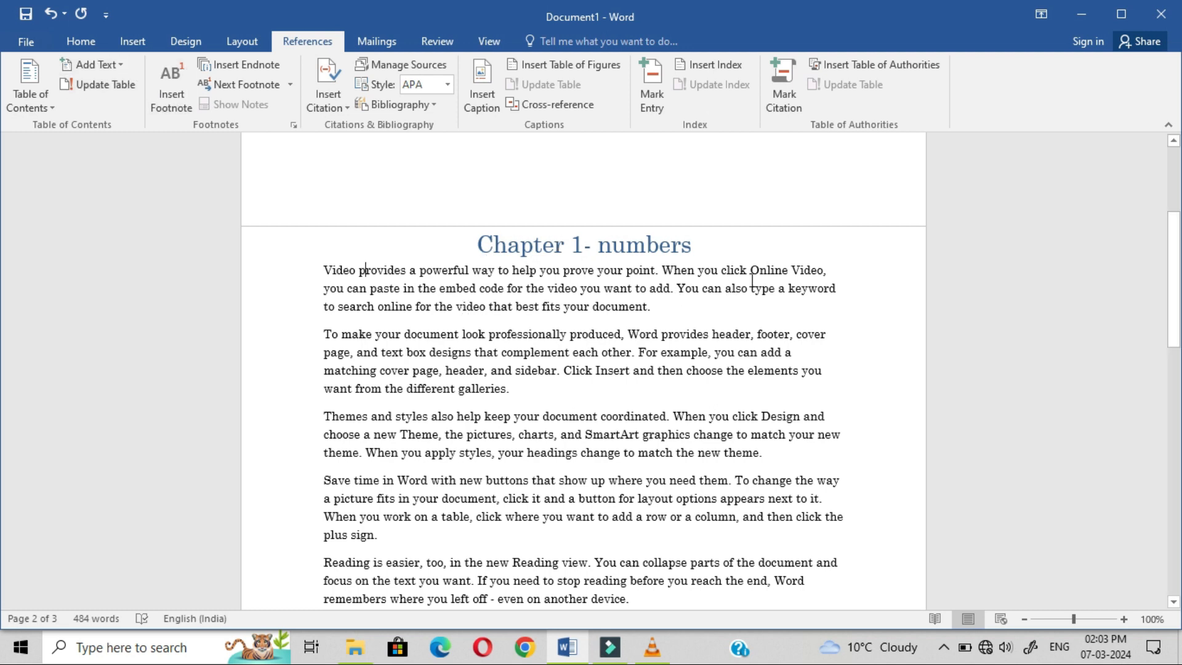
Step: Mark the 'Chapter 2 –Addition' heading as a level 1 contents entry
{"action": "left_click_drag", "start_coordinate": [1175, 219], "coordinate": [1176, 369]}
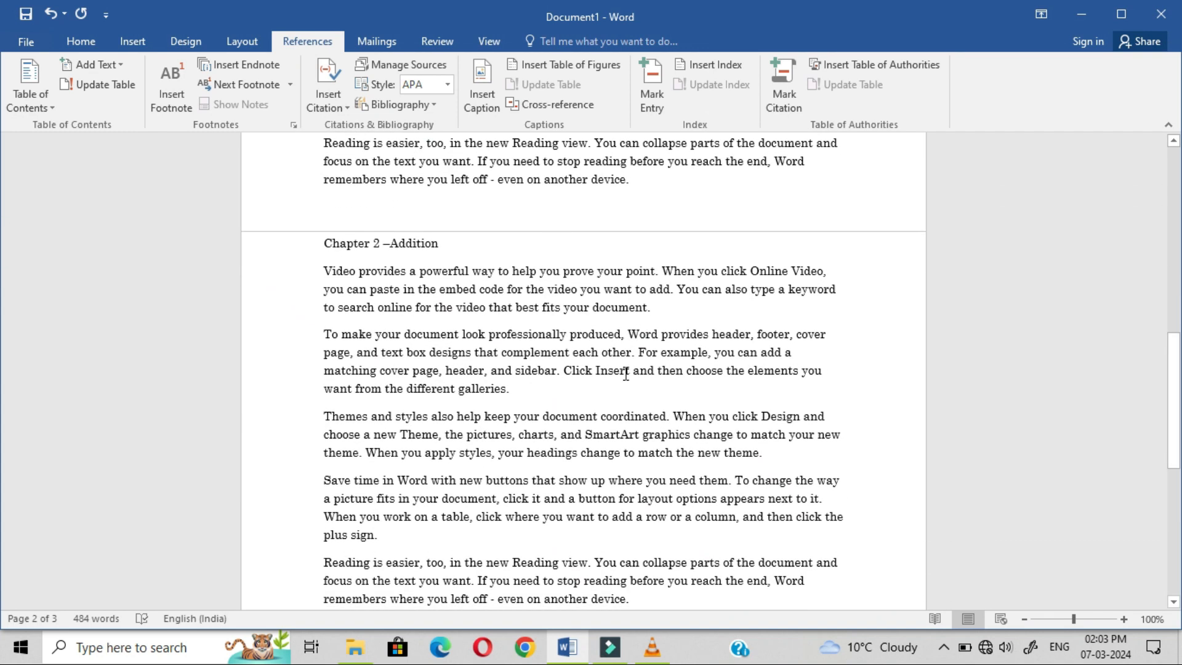
{"action": "triple_click", "coordinate": [448, 247]}
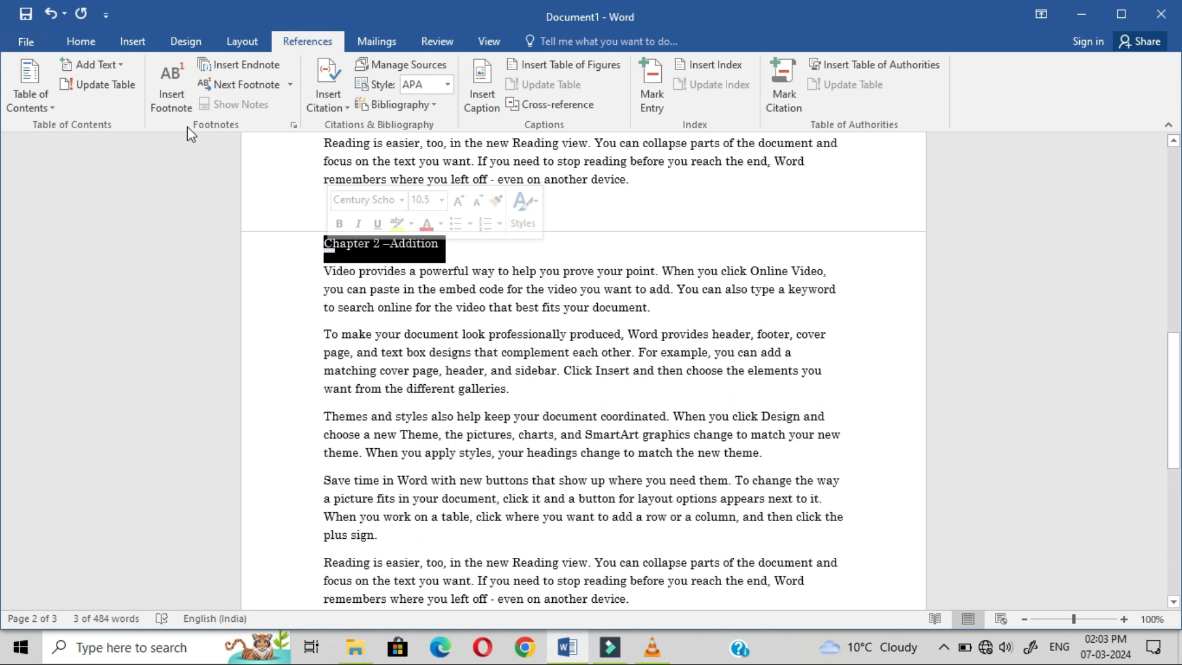
{"action": "left_click", "coordinate": [123, 65]}
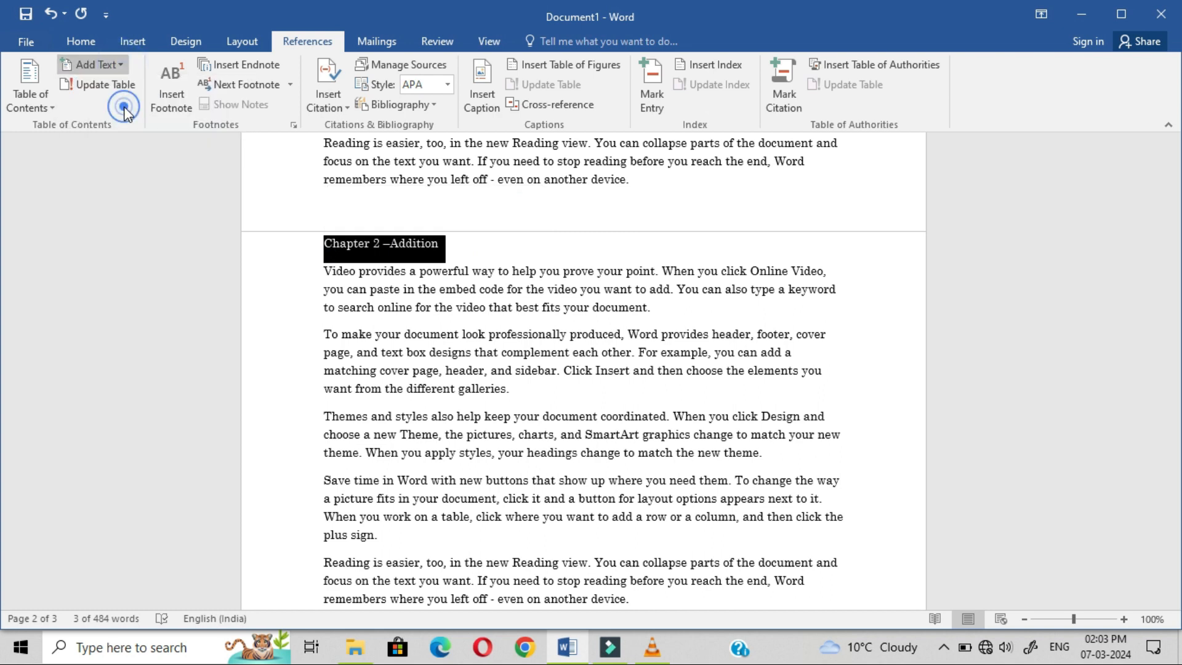
{"action": "left_click", "coordinate": [128, 110]}
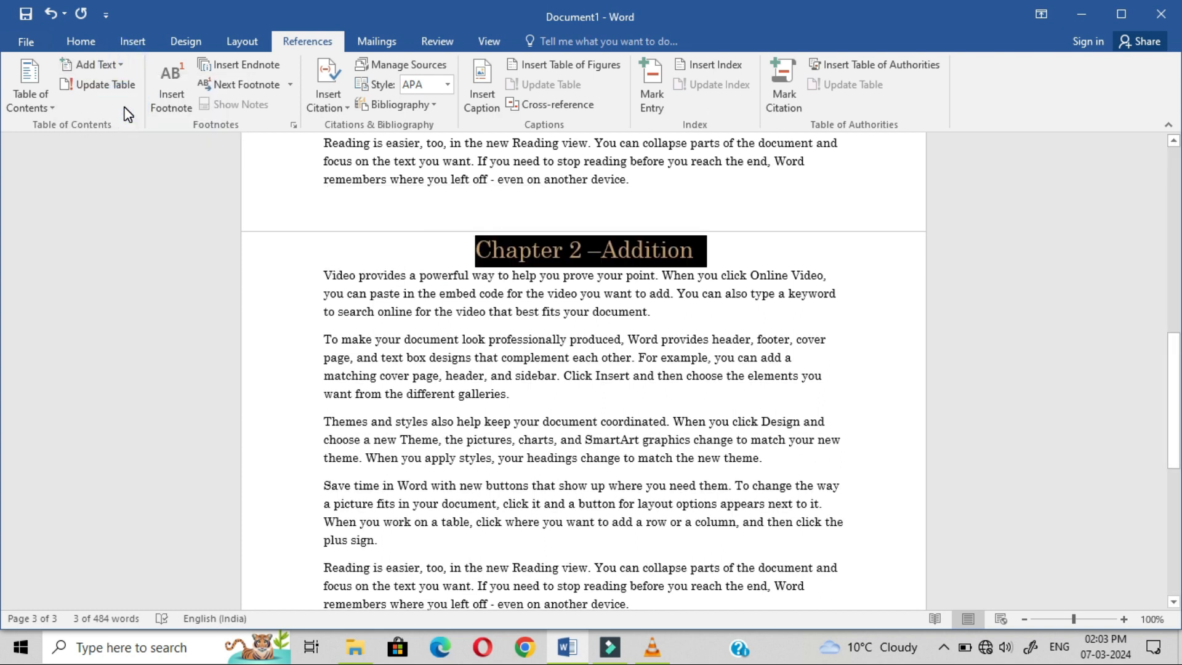
{"action": "left_click", "coordinate": [110, 62]}
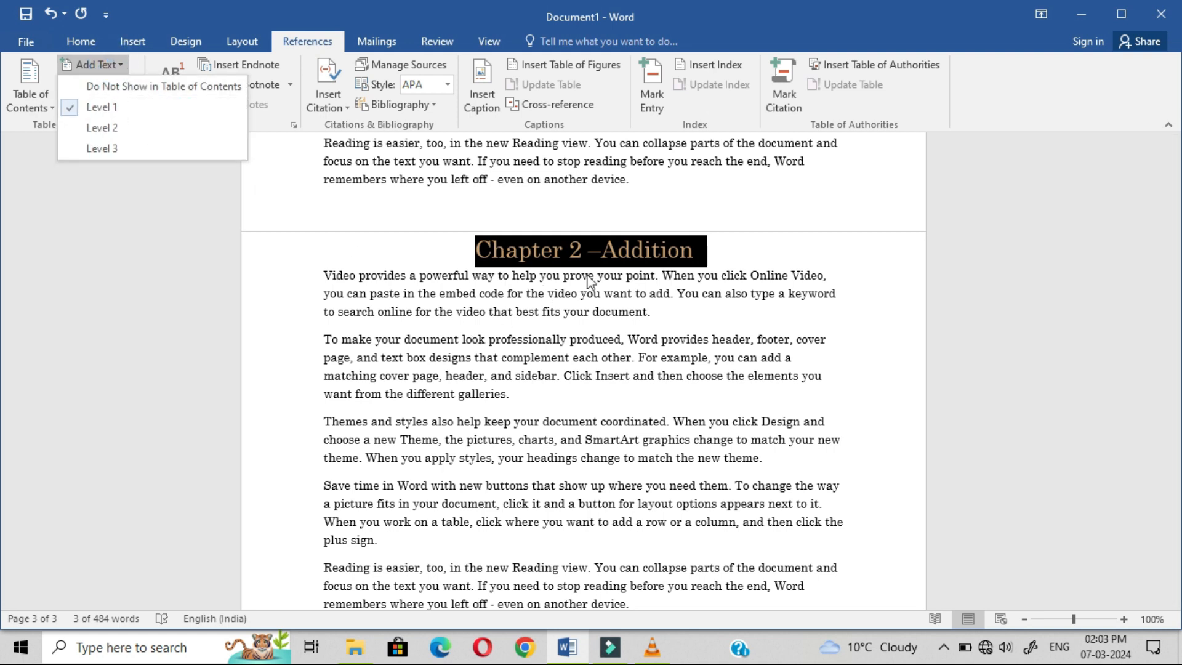
{"action": "left_click", "coordinate": [711, 249]}
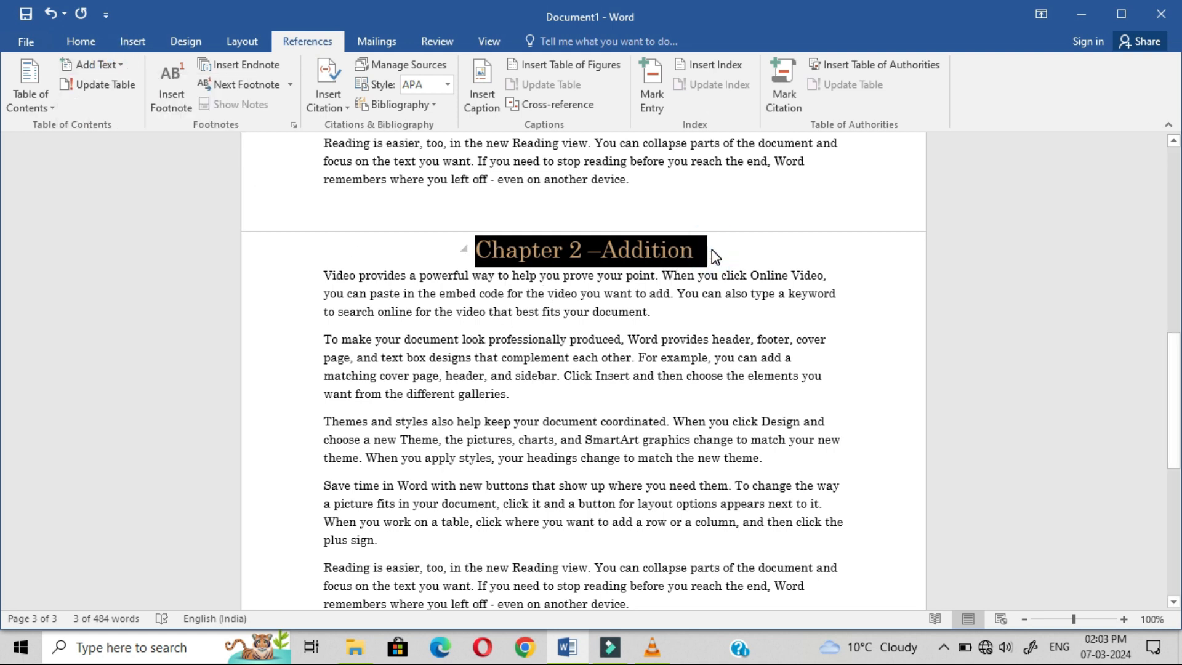
{"action": "left_click", "coordinate": [712, 249]}
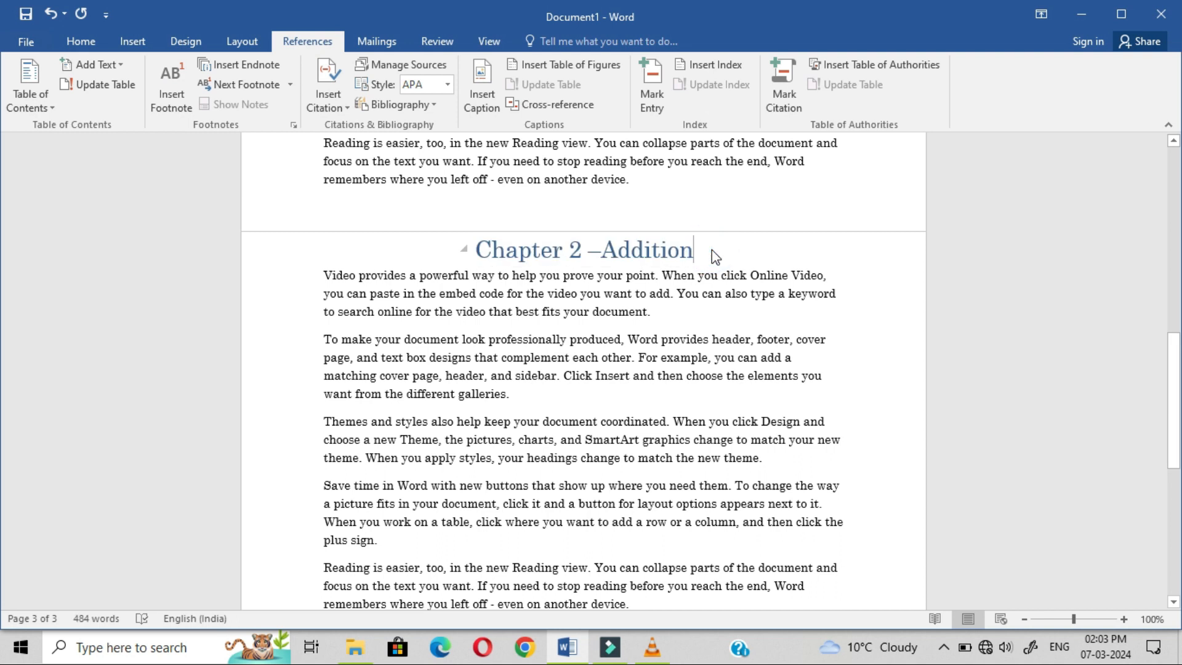
Step: Add an empty paragraph after the paragraph ending 'different galleries.'
{"action": "left_click", "coordinate": [545, 396]}
{"action": "left_click", "coordinate": [516, 396]}
{"action": "key", "text": "Return"}
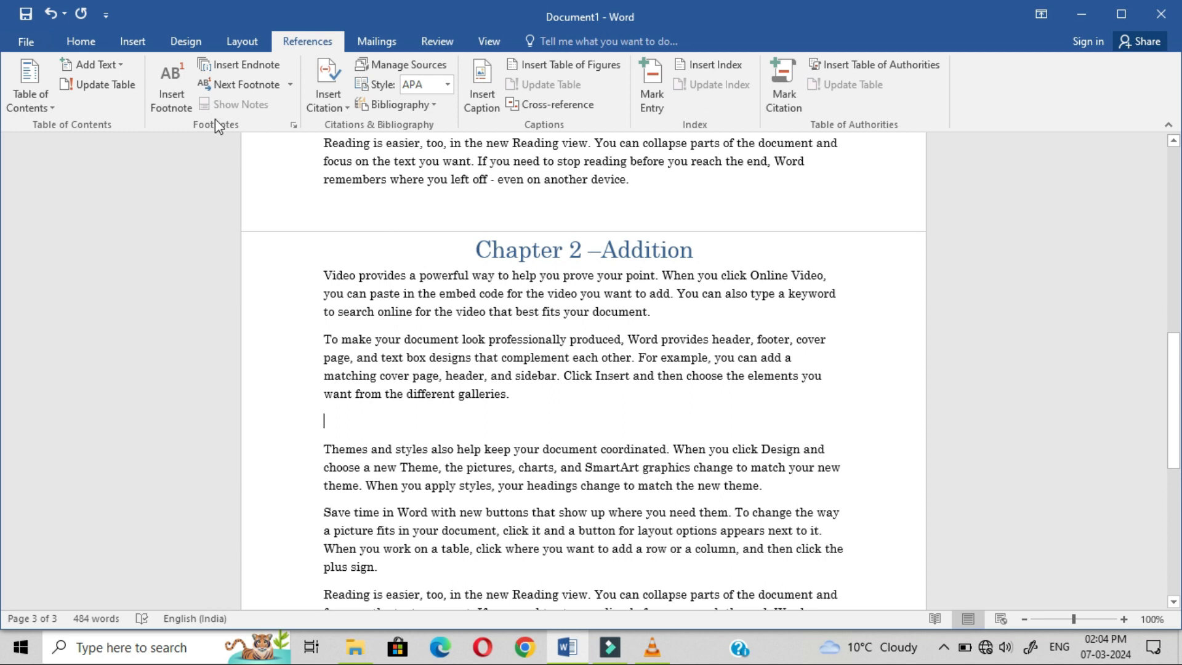
Step: Dismiss the Add Text choices unchanged and place the cursor at the top of blank page 1
{"action": "left_click", "coordinate": [121, 63]}
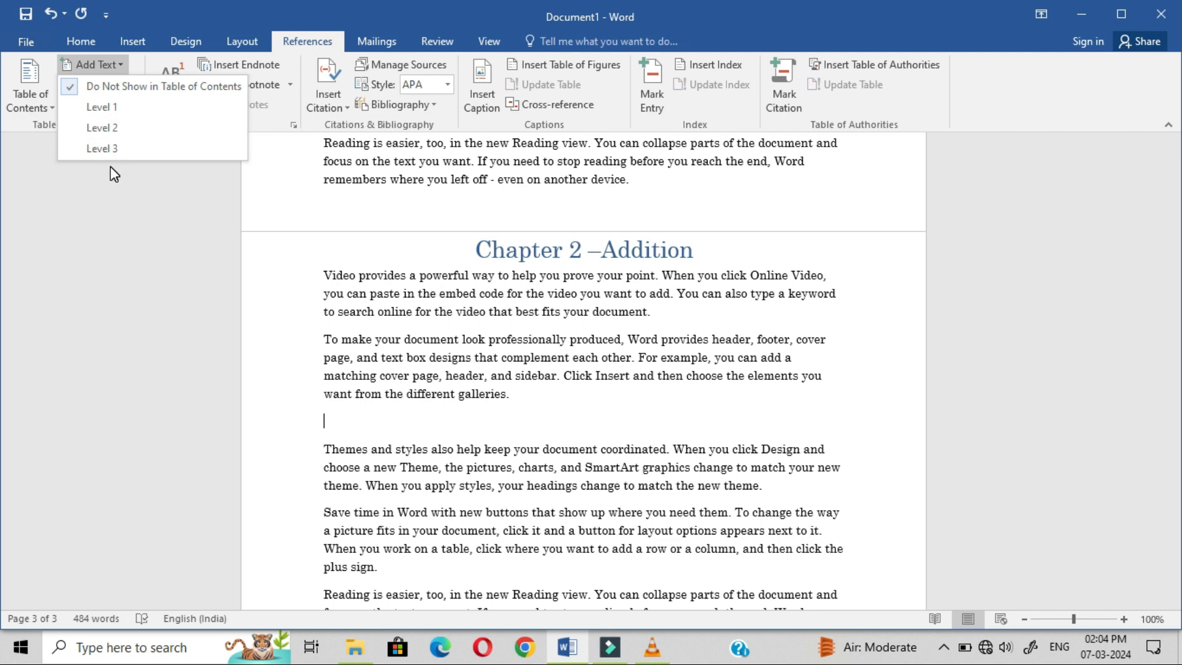
{"action": "left_click", "coordinate": [405, 269]}
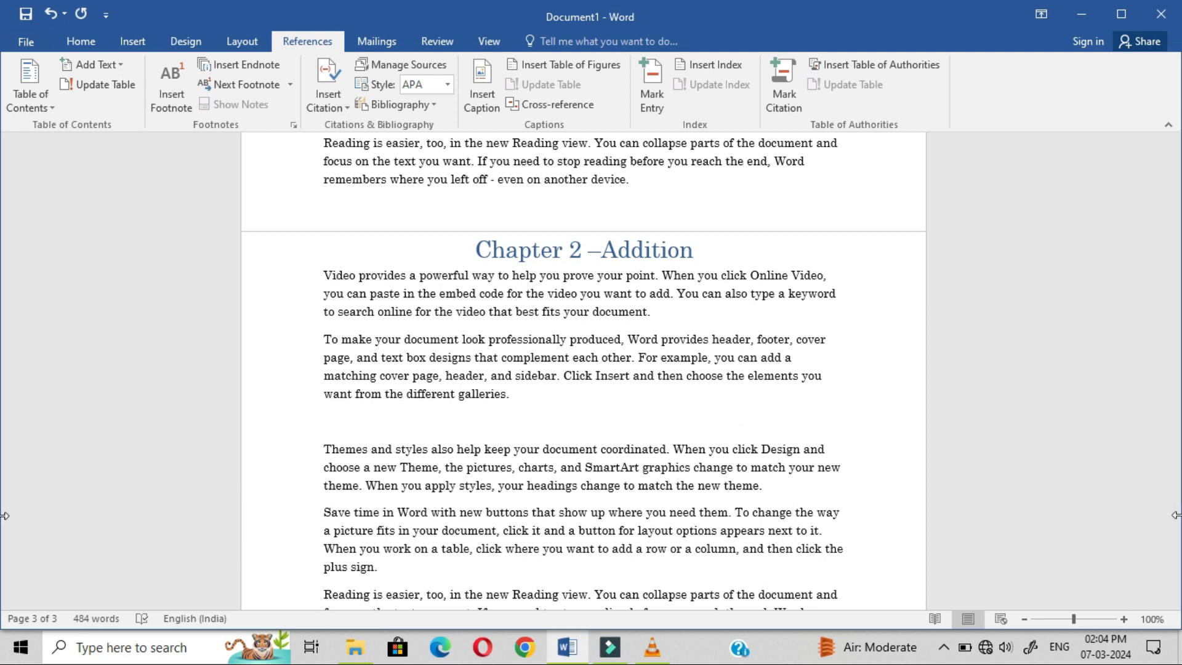
{"action": "left_click_drag", "start_coordinate": [1178, 445], "coordinate": [1176, 252]}
{"action": "left_click", "coordinate": [431, 182]}
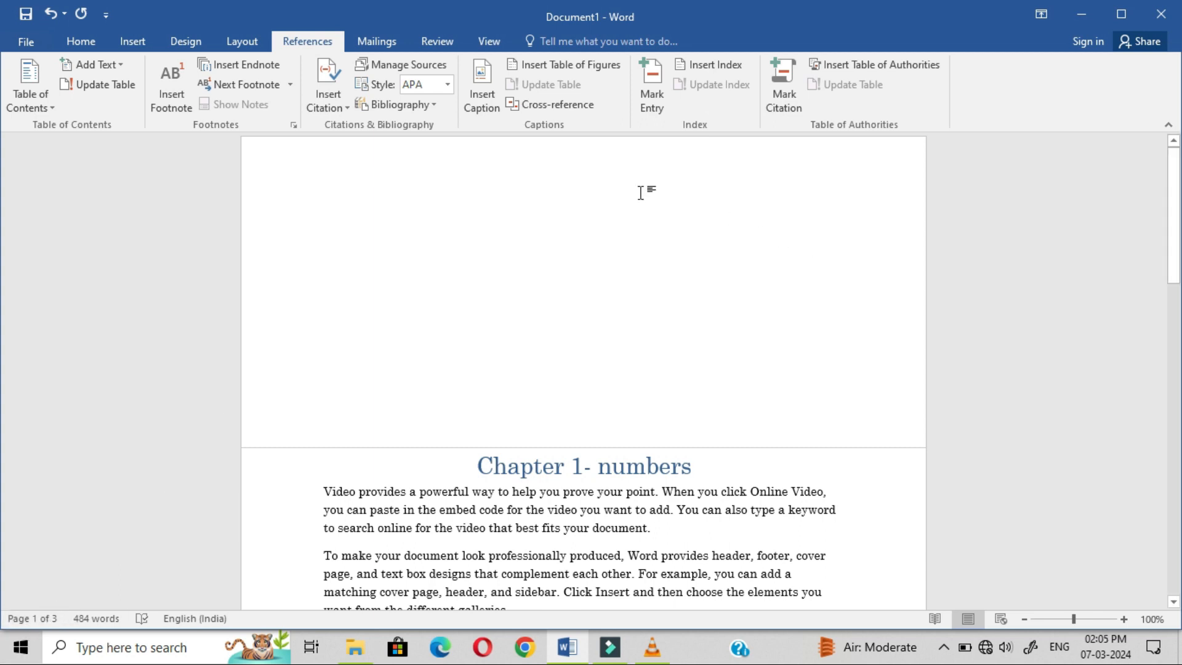
Step: Insert Automatic Table 1 on page 1, then move the cursor below the Contents table
{"action": "left_click", "coordinate": [23, 109]}
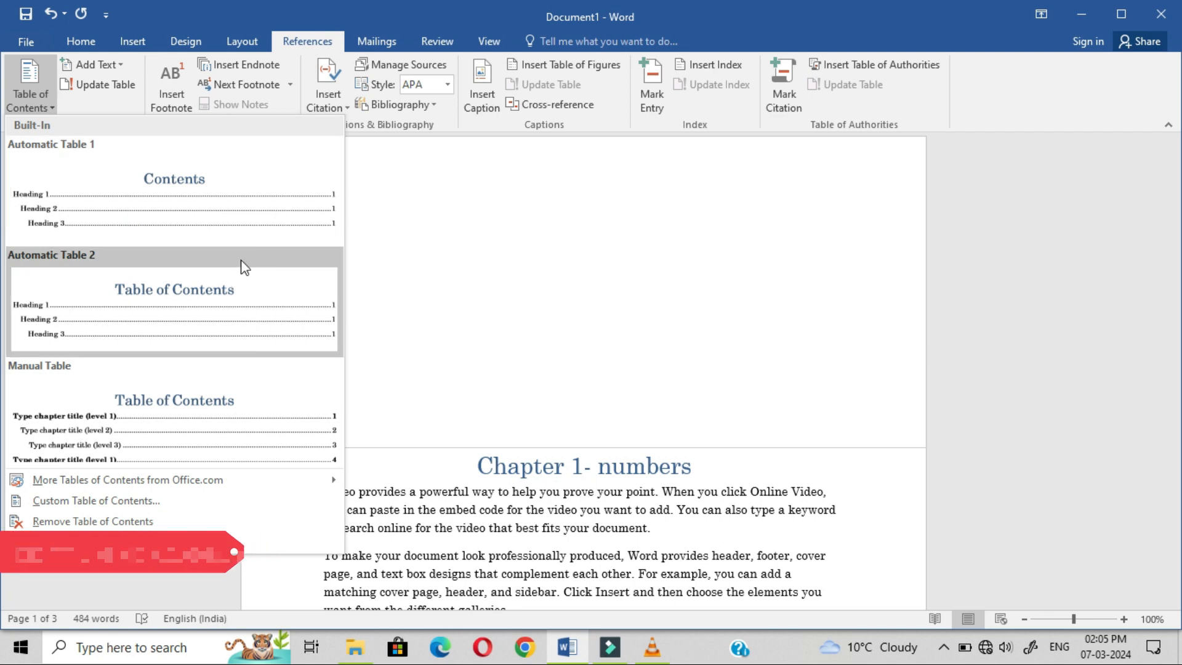
{"action": "left_click", "coordinate": [217, 220]}
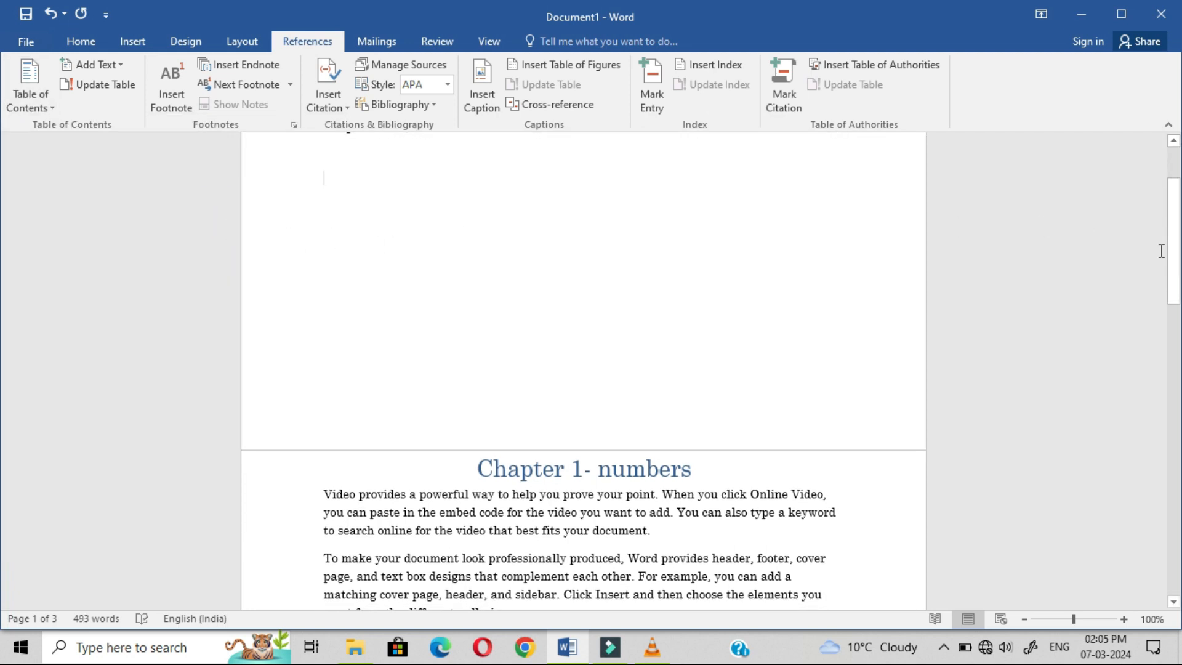
{"action": "left_click_drag", "start_coordinate": [1172, 264], "coordinate": [1172, 236]}
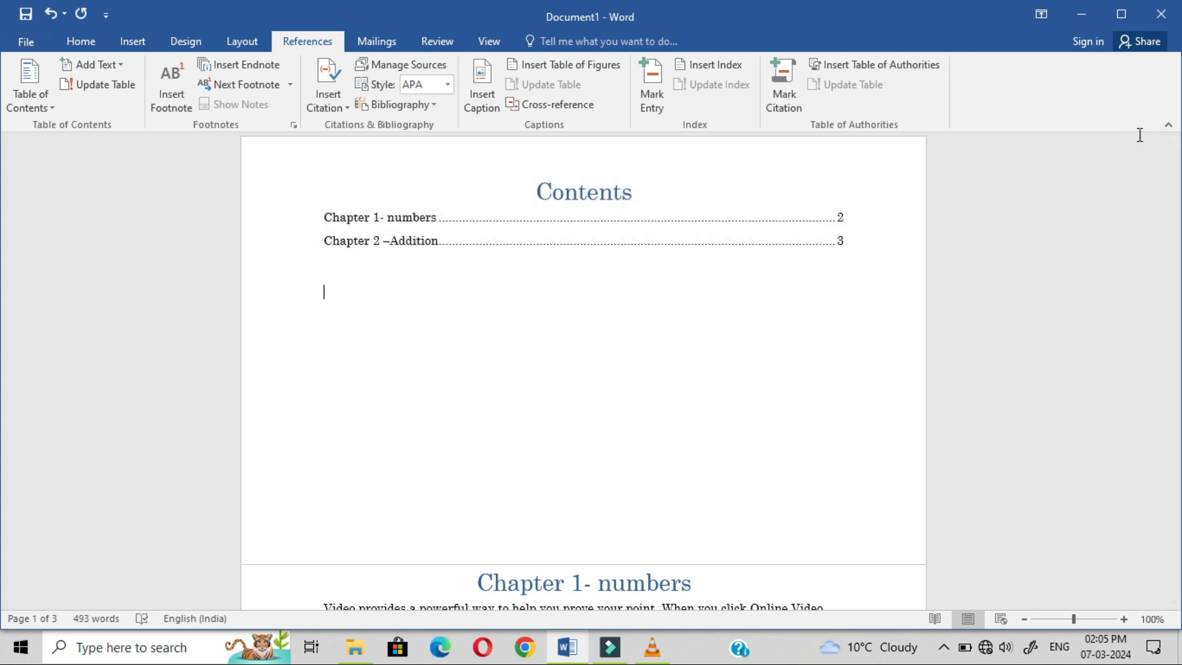
{"action": "left_click", "coordinate": [409, 239]}
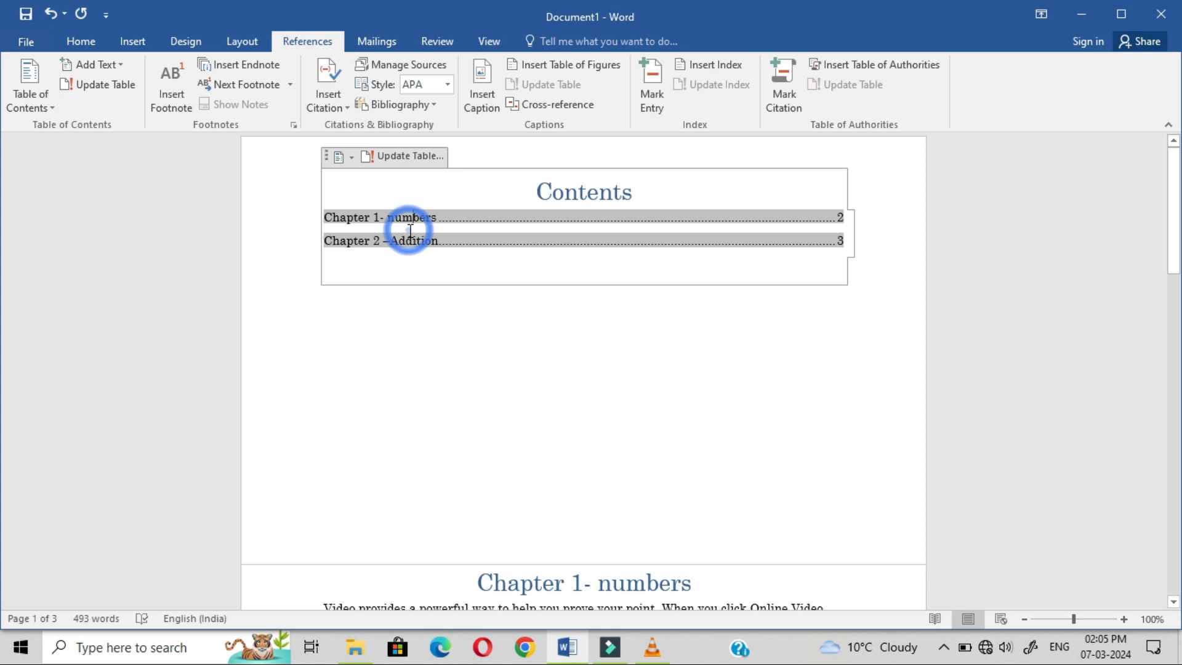
{"action": "left_click", "coordinate": [764, 366]}
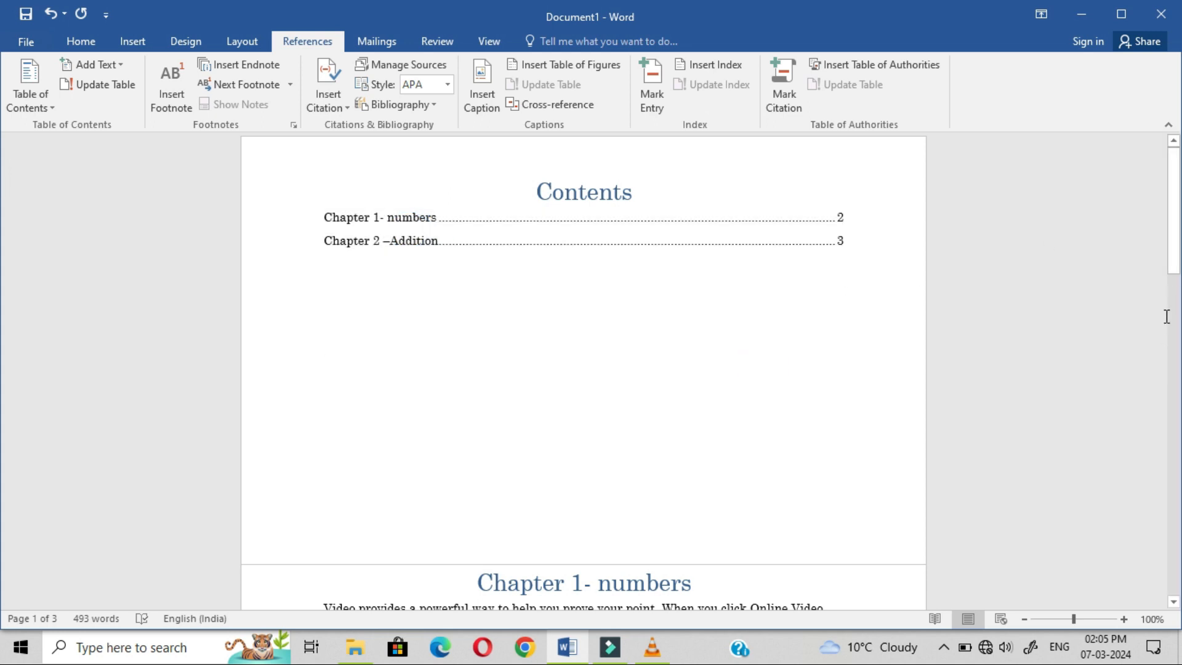
{"action": "left_click_drag", "start_coordinate": [1173, 241], "coordinate": [1164, 497]}
Step: Add ten sample paragraphs with =rand(10,10) after the paragraph ending 'another device.'
{"action": "left_click", "coordinate": [619, 440]}
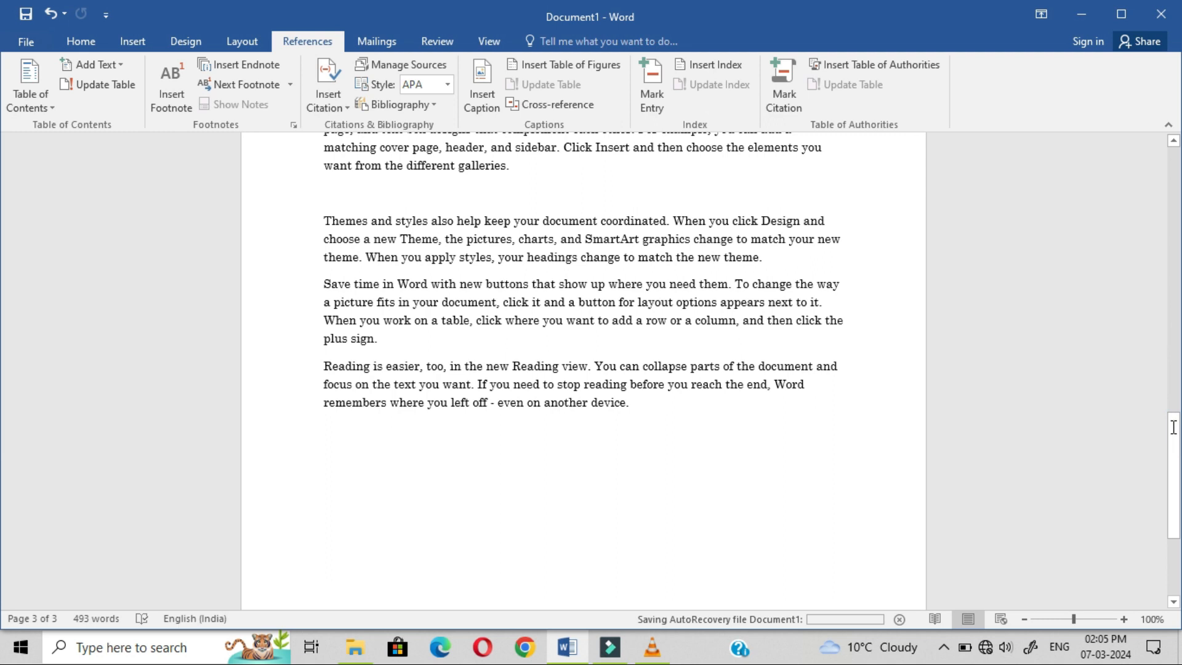
{"action": "left_click_drag", "start_coordinate": [1175, 484], "coordinate": [1174, 375]}
{"action": "left_click", "coordinate": [660, 379]}
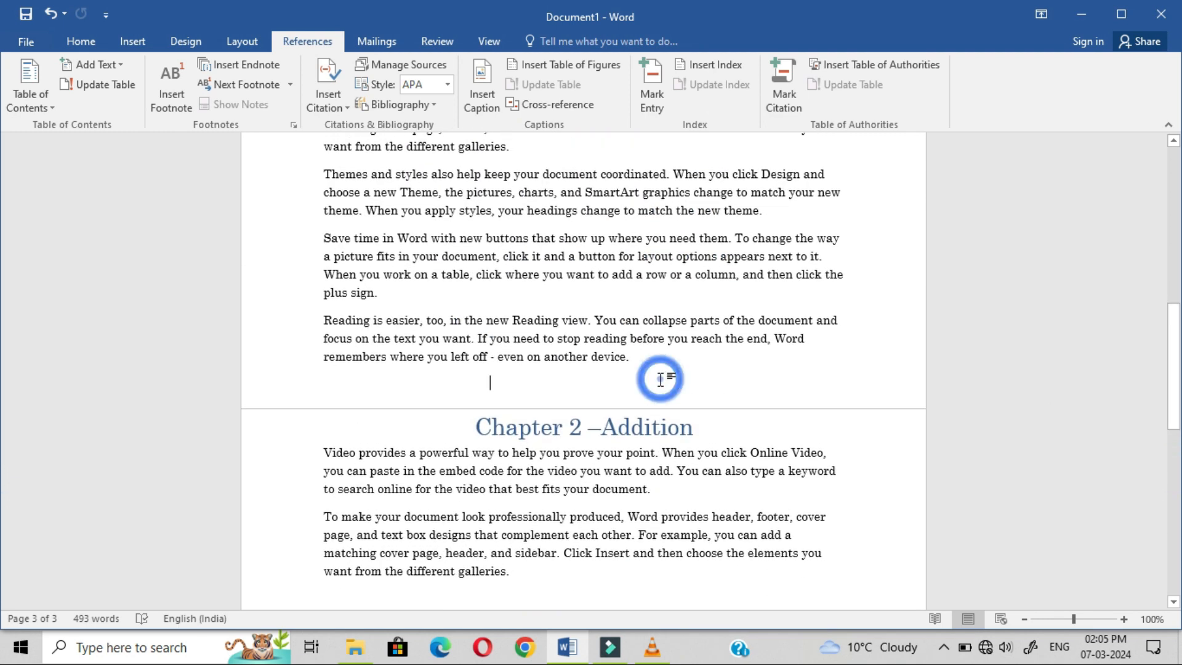
{"action": "left_click", "coordinate": [669, 372]}
{"action": "key", "text": "Return"}
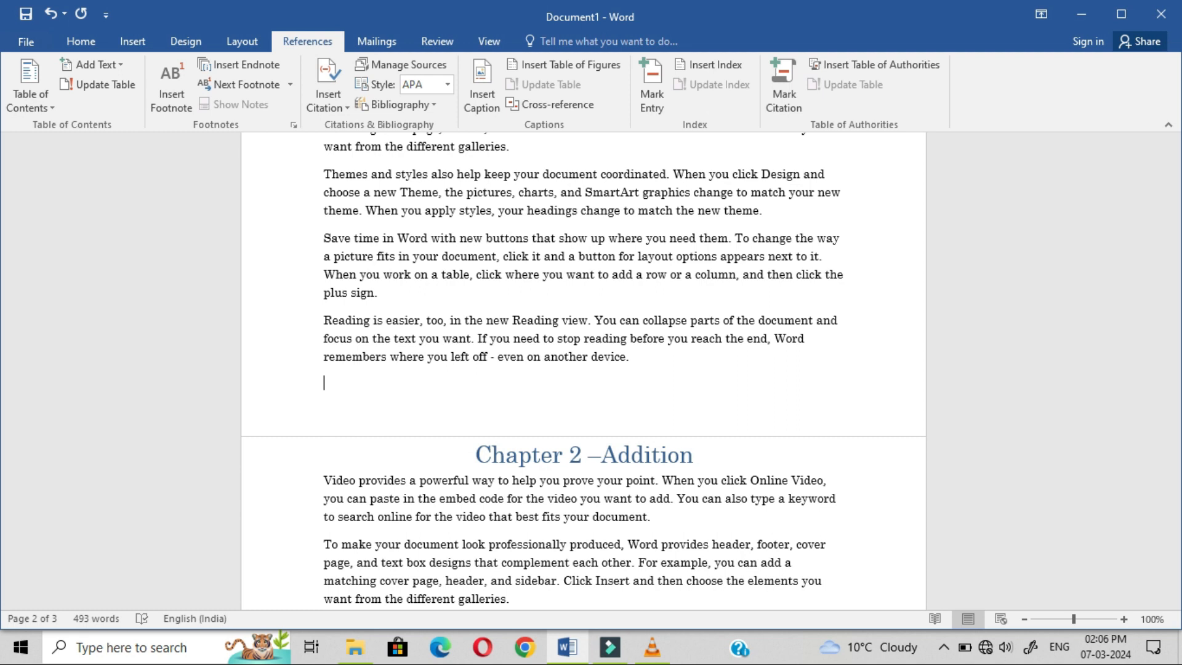
{"action": "type", "text": "=rand(10,10)"}
{"action": "key", "text": "Return"}
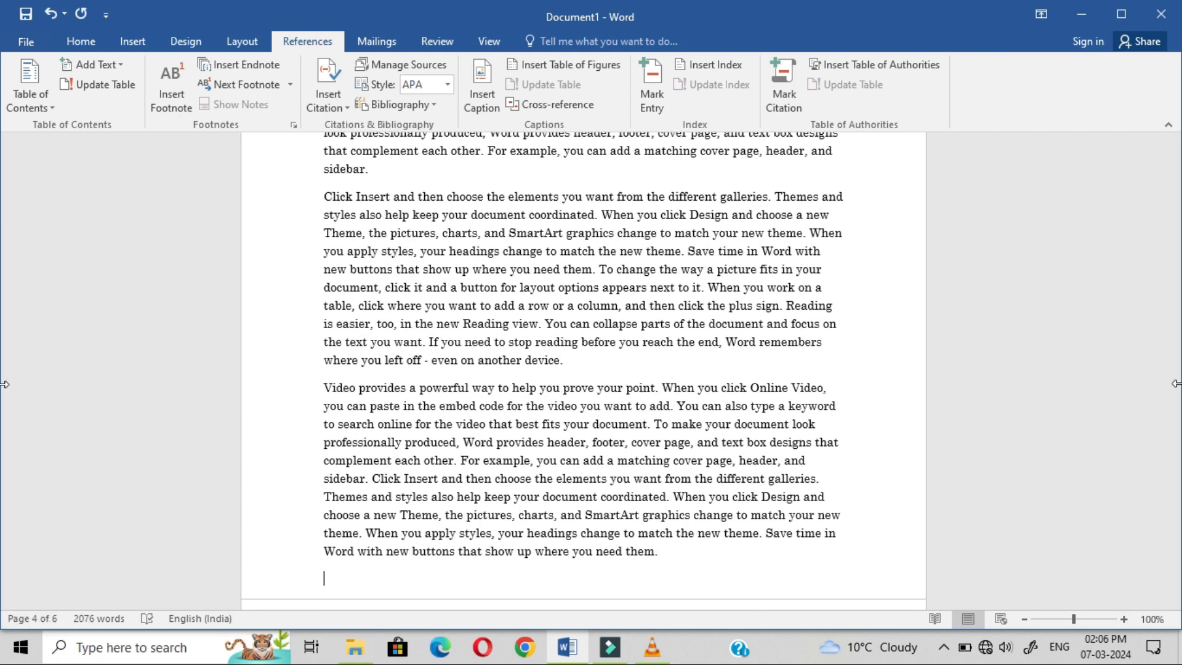
{"action": "left_click_drag", "start_coordinate": [1176, 463], "coordinate": [1164, 55]}
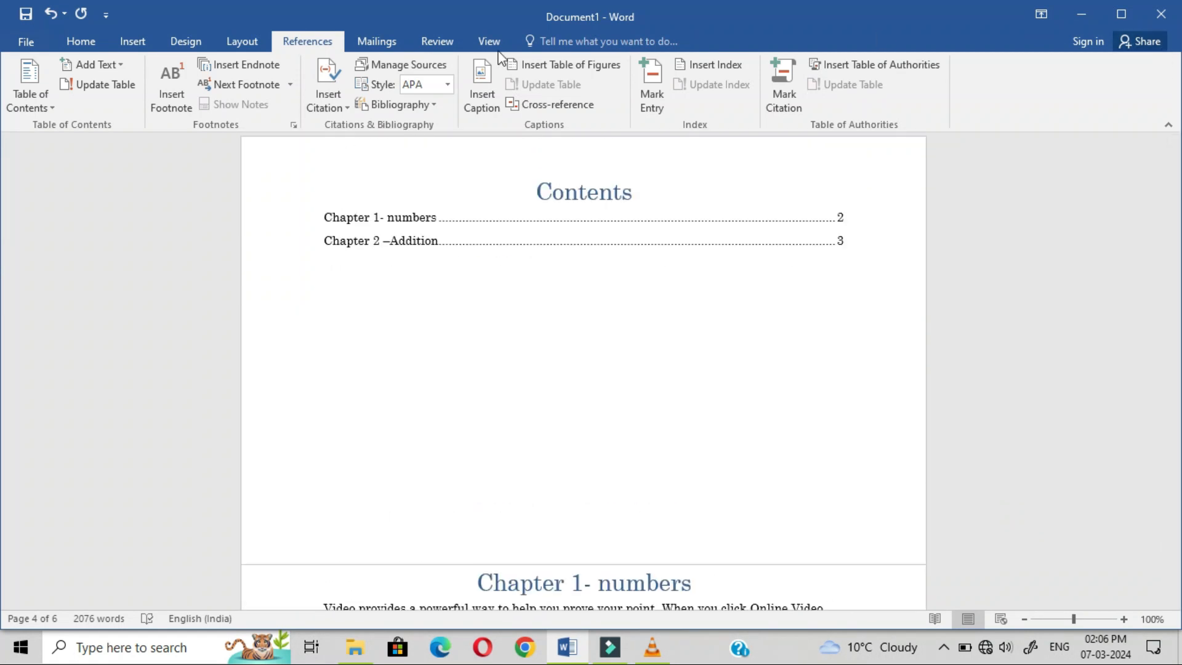
Step: Update the entire Contents table so Chapter 2 –Addition shows on page 6
{"action": "left_click", "coordinate": [417, 182]}
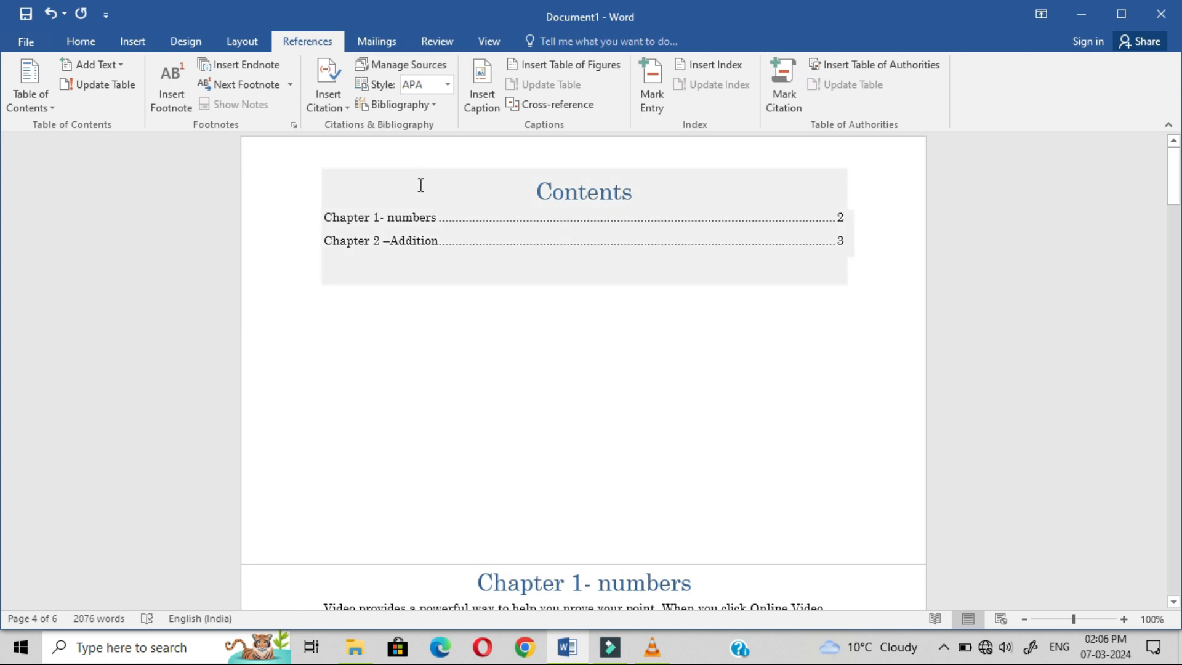
{"action": "left_click", "coordinate": [417, 235]}
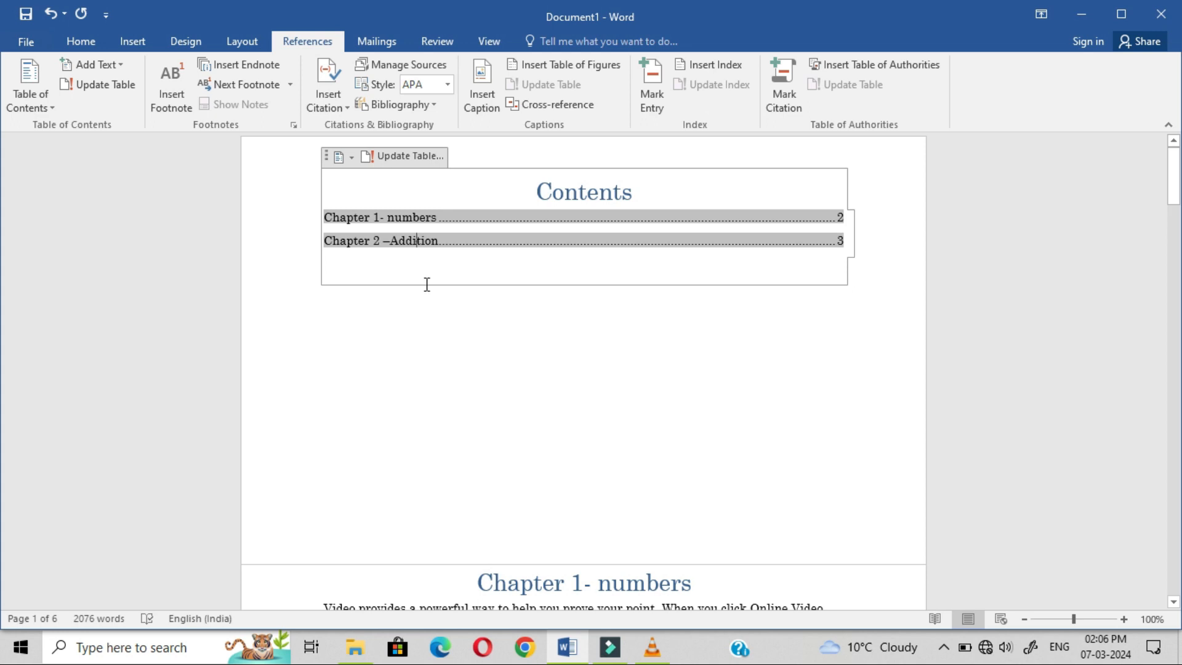
{"action": "left_click", "coordinate": [412, 343]}
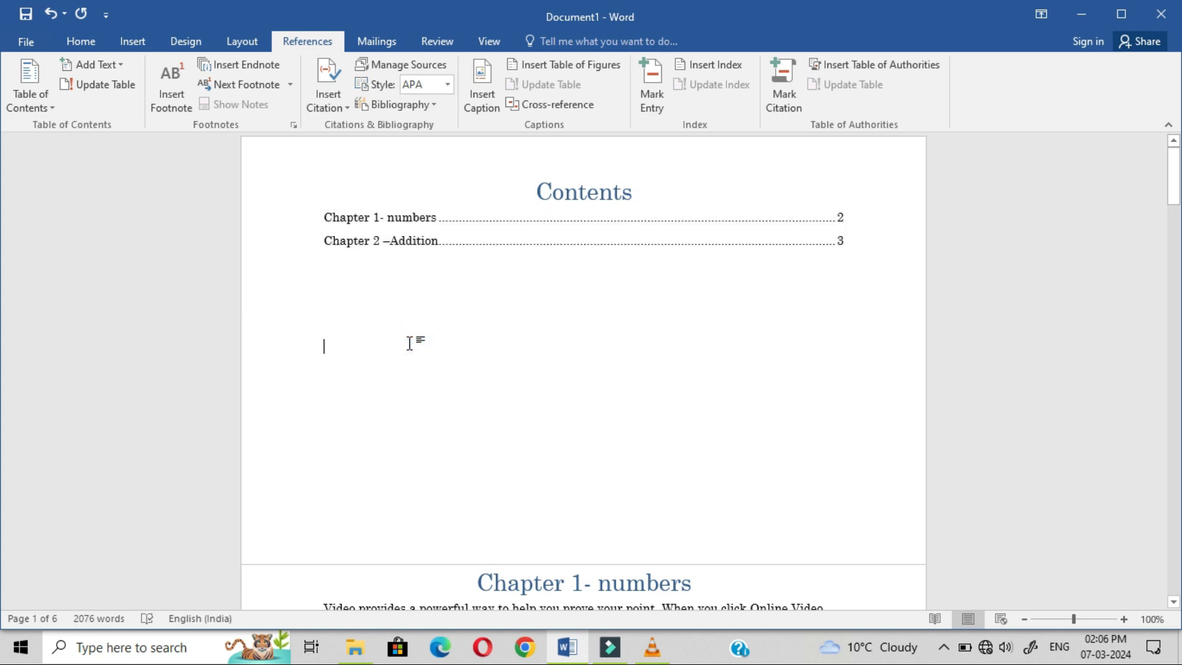
{"action": "left_click", "coordinate": [443, 240]}
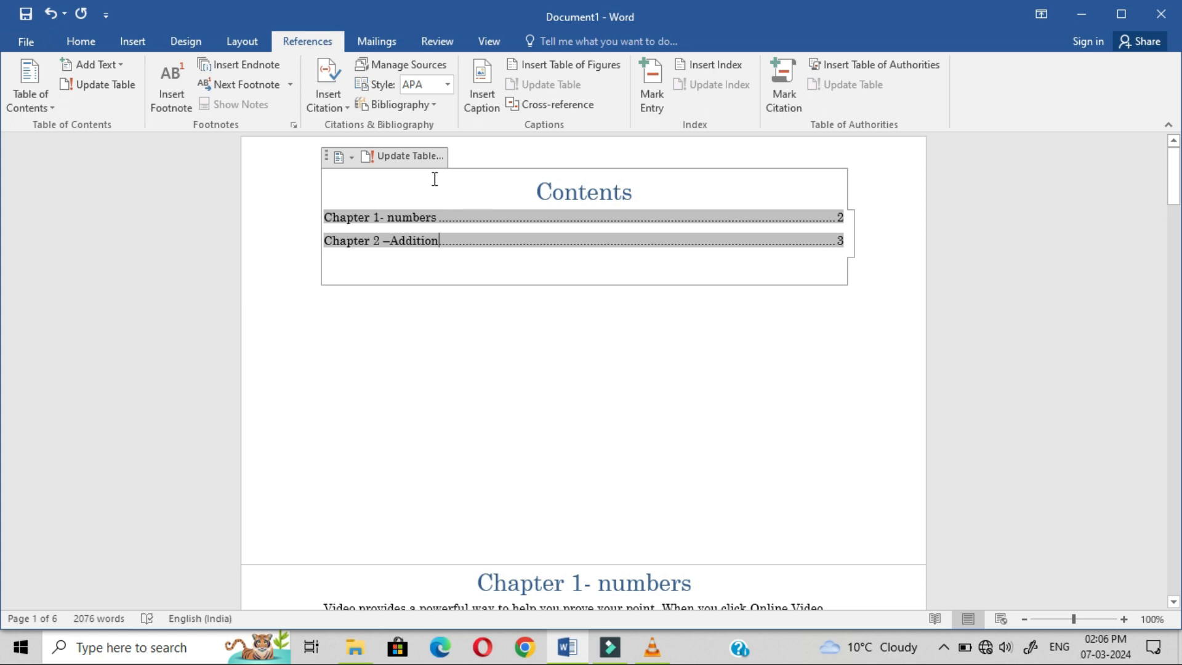
{"action": "left_click", "coordinate": [426, 154]}
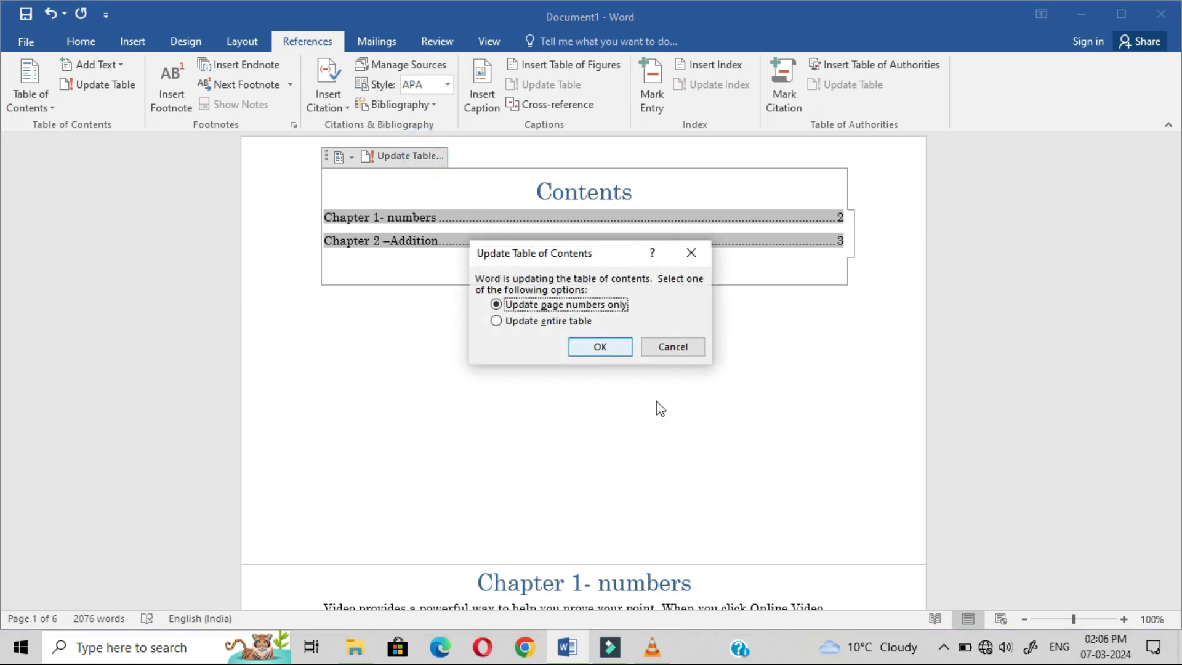
{"action": "left_click", "coordinate": [531, 323]}
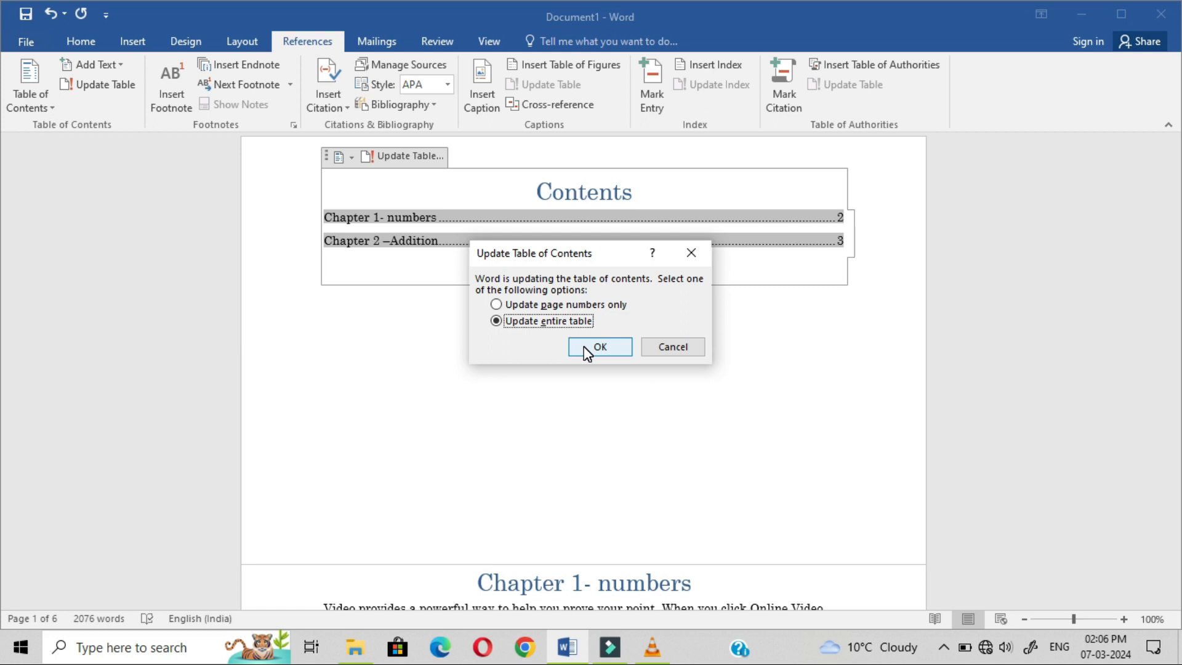
{"action": "left_click", "coordinate": [601, 346]}
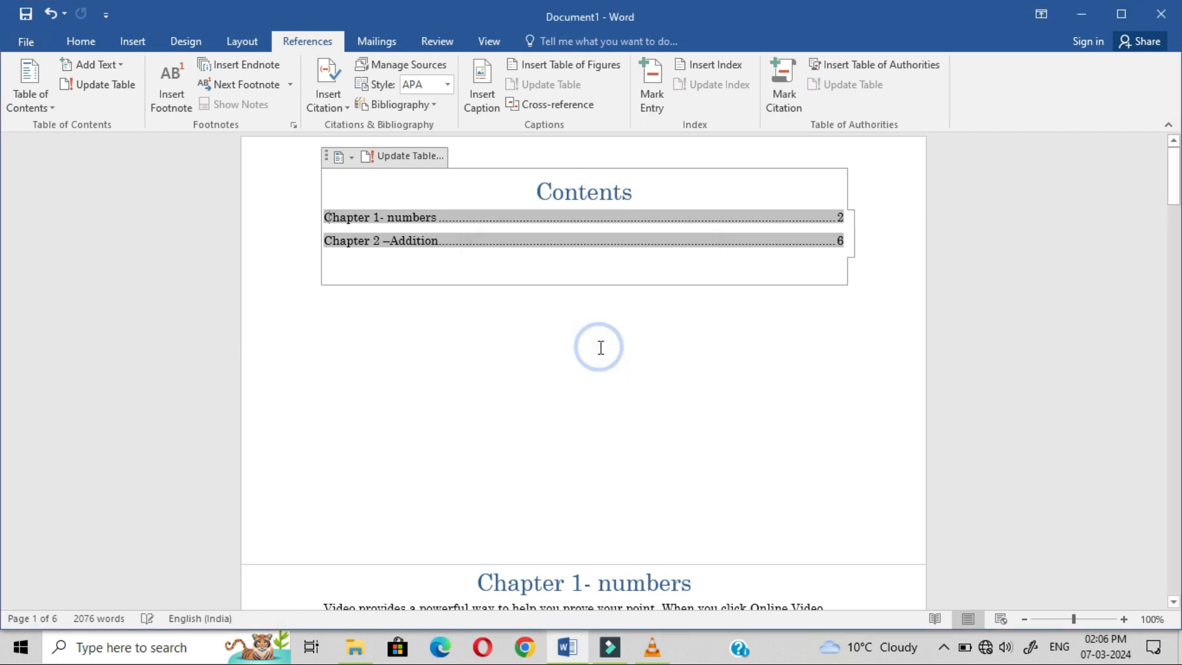
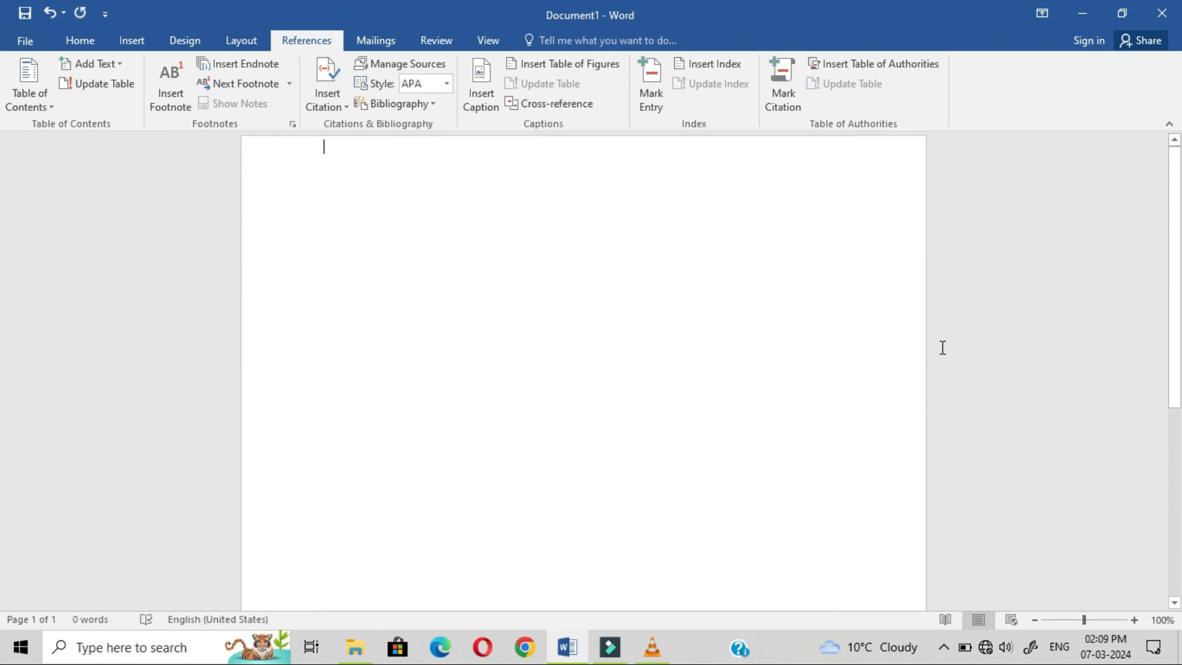
Step: Generate five sample paragraphs on the blank page with =rand()
{"action": "type", "text": "=rand()"}
{"action": "key", "text": "Return"}
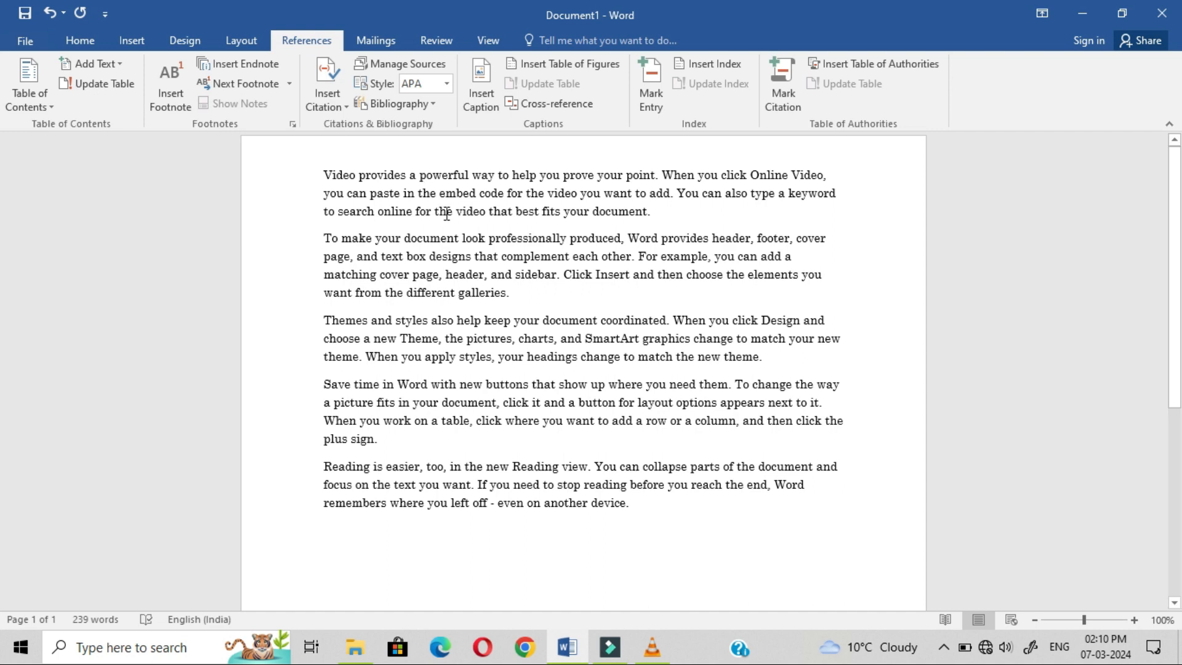
Step: Add footnote 1 at the word 'powerful' reading 'Powerful --- strong'
{"action": "left_click", "coordinate": [420, 177]}
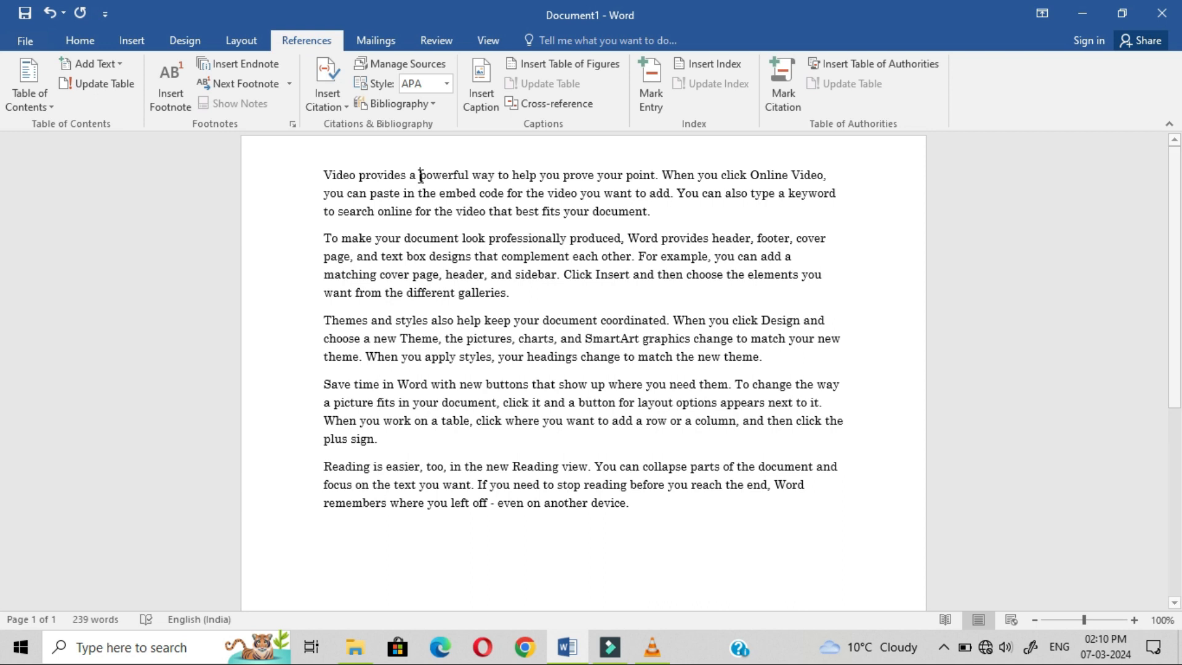
{"action": "left_click", "coordinate": [178, 114]}
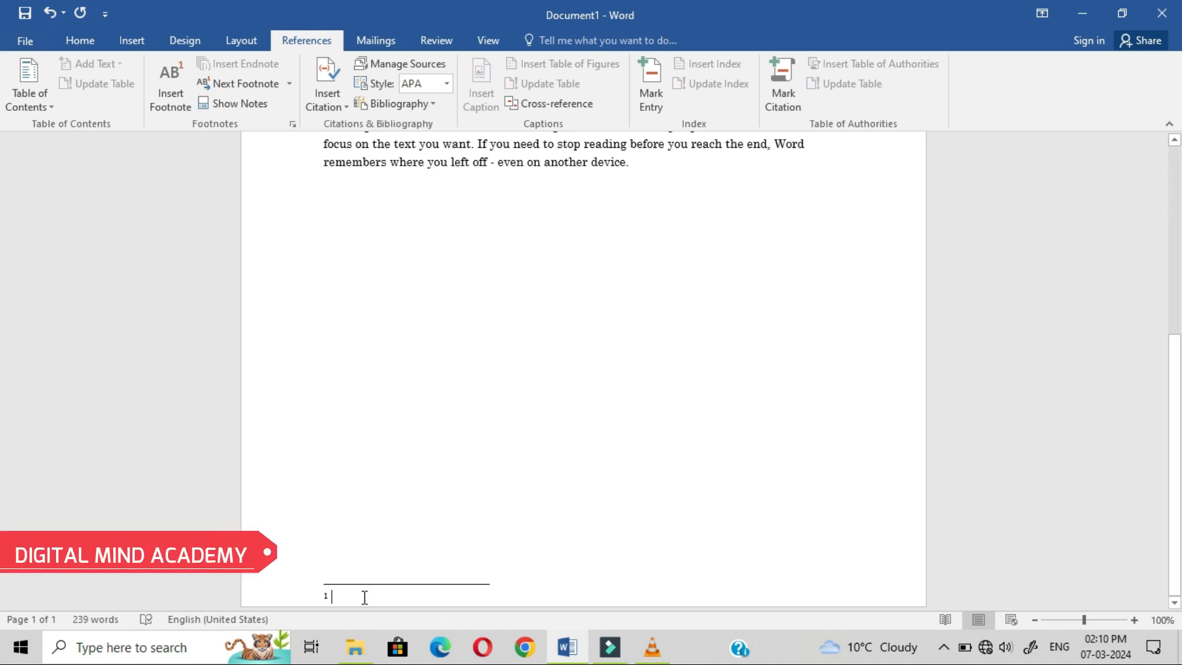
{"action": "type", "text": "powerful --"}
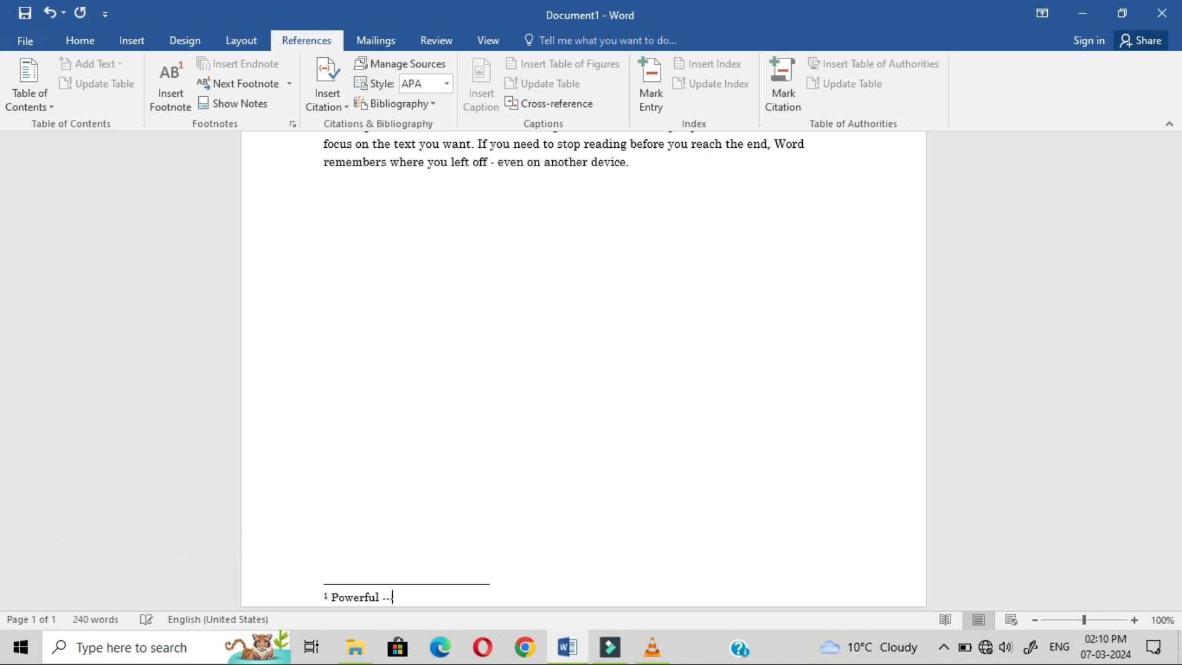
{"action": "type", "text": "- strong"}
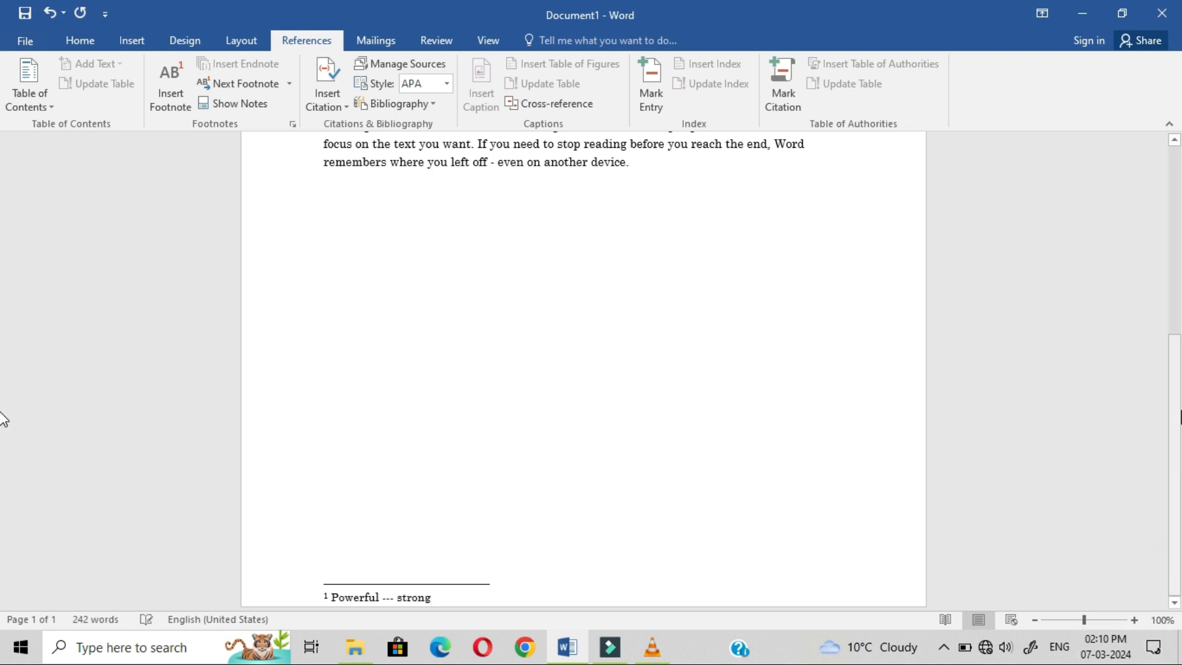
{"action": "scroll", "coordinate": [4, 218], "scroll_direction": "up", "scroll_amount": 6}
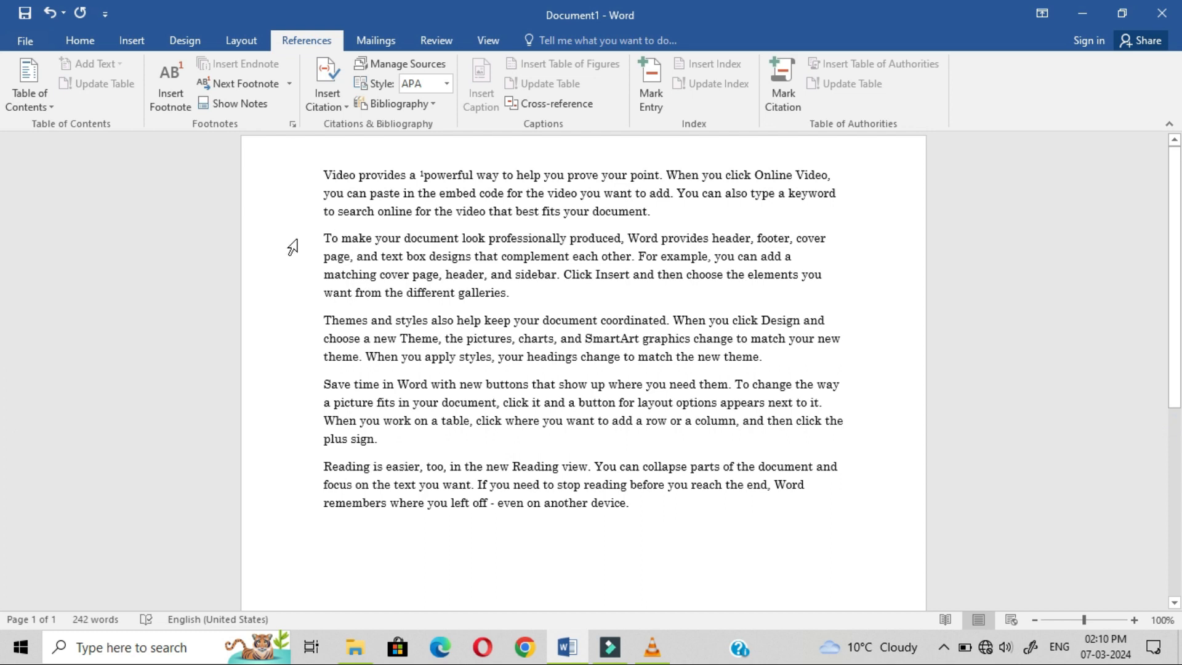
Step: Zoom the page to about 200%, then settle the magnification at 120%
{"action": "left_click", "coordinate": [1085, 620]}
{"action": "left_click_drag", "start_coordinate": [1087, 619], "coordinate": [1096, 619]}
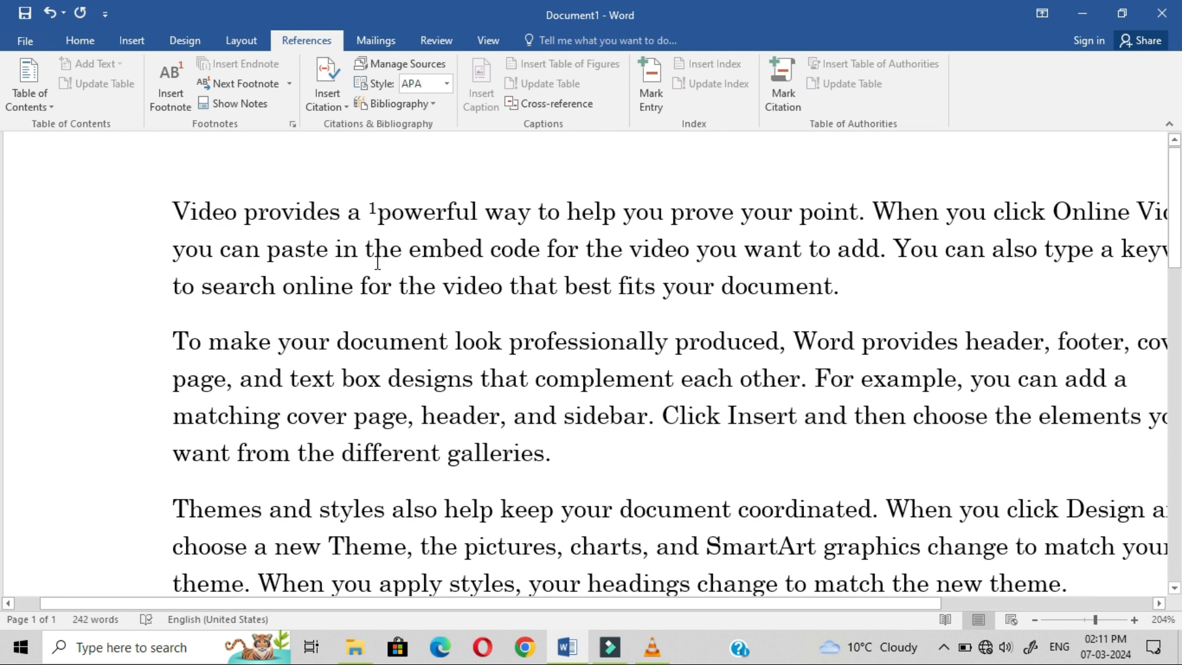
{"action": "mouse_move", "coordinate": [382, 214]}
{"action": "left_click_drag", "start_coordinate": [1095, 620], "coordinate": [1088, 620]}
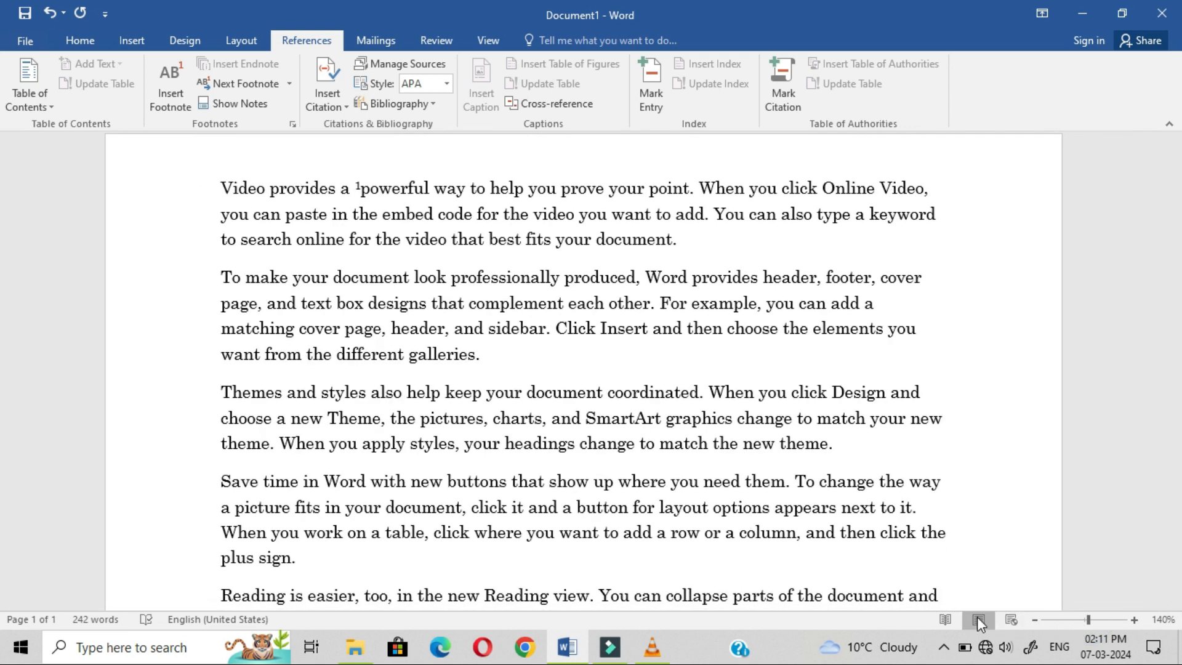
{"action": "left_click", "coordinate": [1036, 621]}
{"action": "left_click", "coordinate": [1036, 622]}
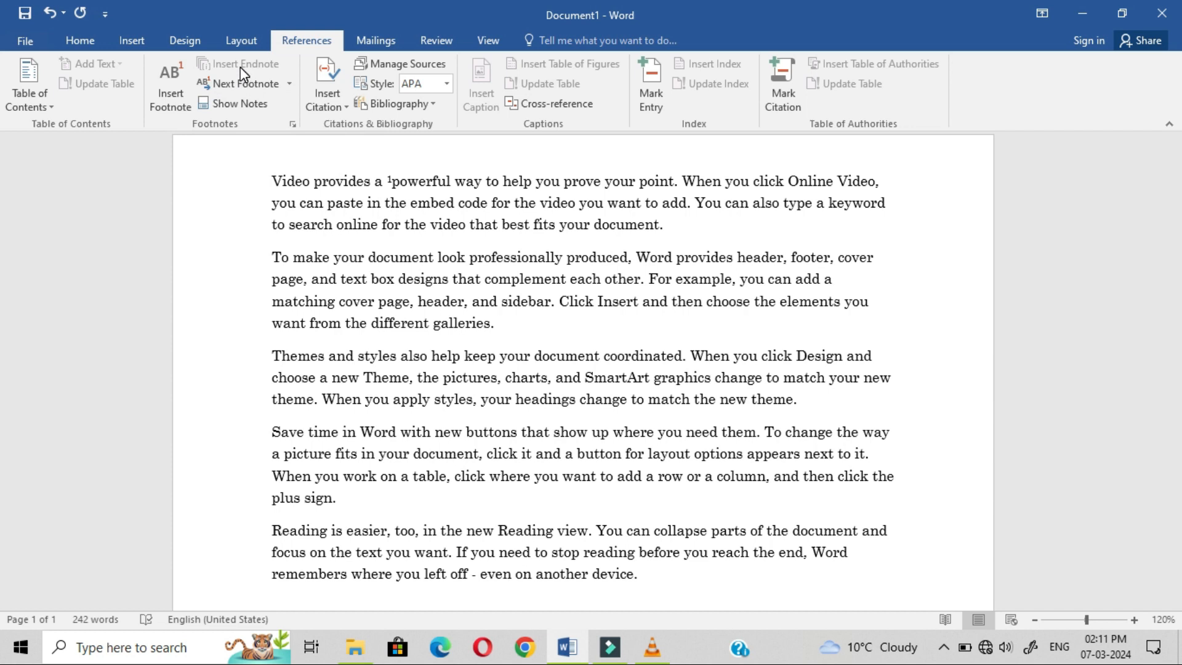
Step: Scroll through the text and put the insertion point before 'document' in the last paragraph
{"action": "left_click_drag", "start_coordinate": [1176, 274], "coordinate": [1176, 501]}
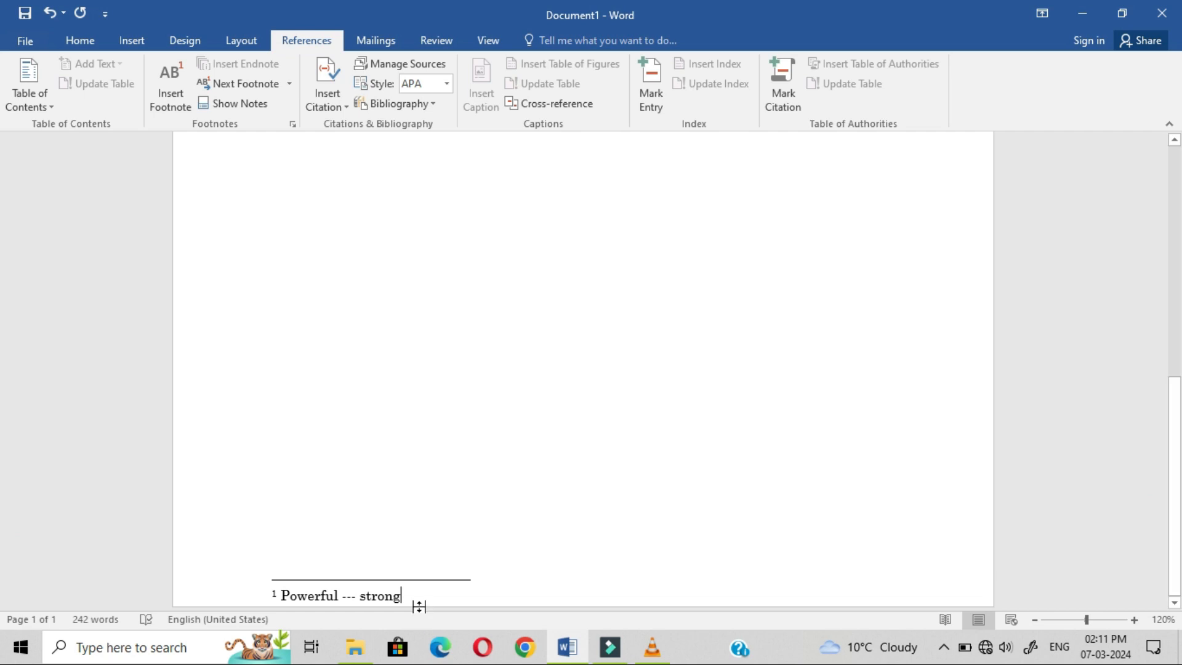
{"action": "left_click_drag", "start_coordinate": [1177, 461], "coordinate": [1177, 290]}
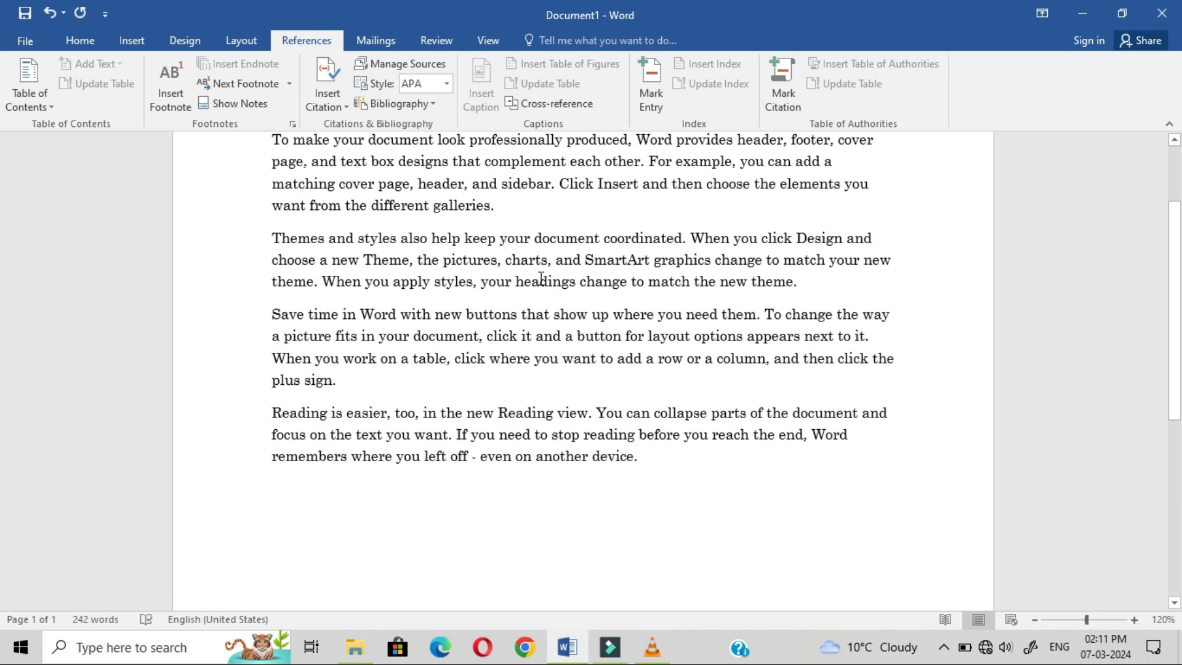
{"action": "left_click_drag", "start_coordinate": [334, 141], "coordinate": [674, 394]}
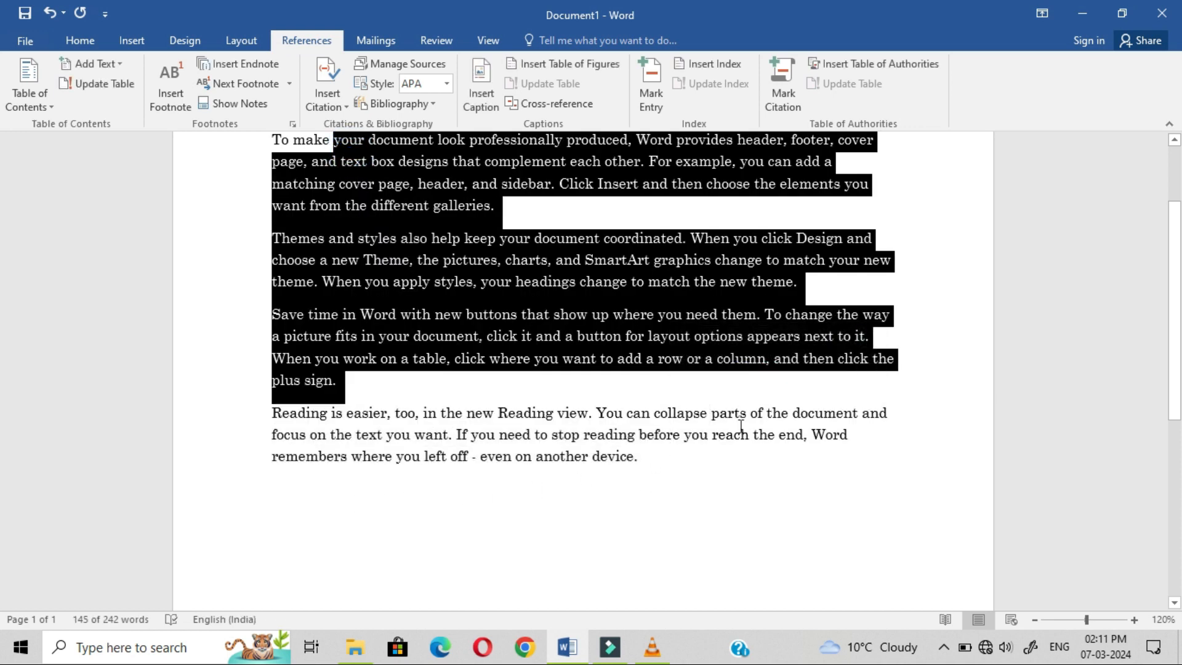
{"action": "left_click", "coordinate": [673, 435]}
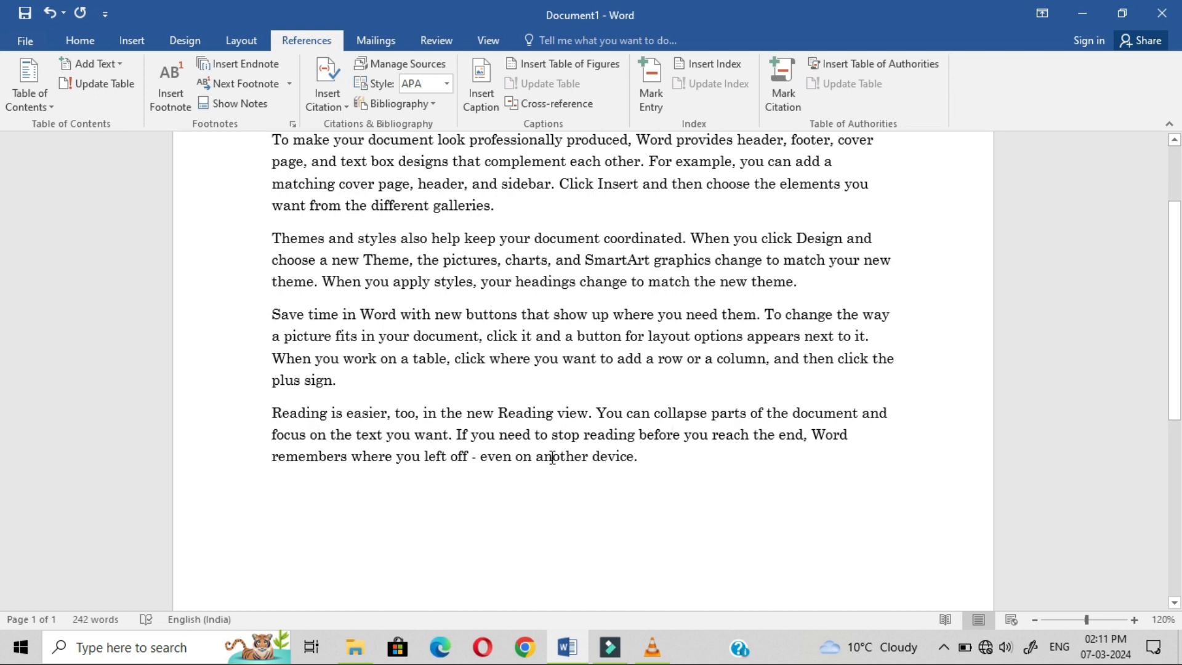
{"action": "left_click", "coordinate": [794, 413]}
Step: Insert endnote i at 'document' with the text 'dbjkjdhkjdjdjk'
{"action": "left_click", "coordinate": [244, 65]}
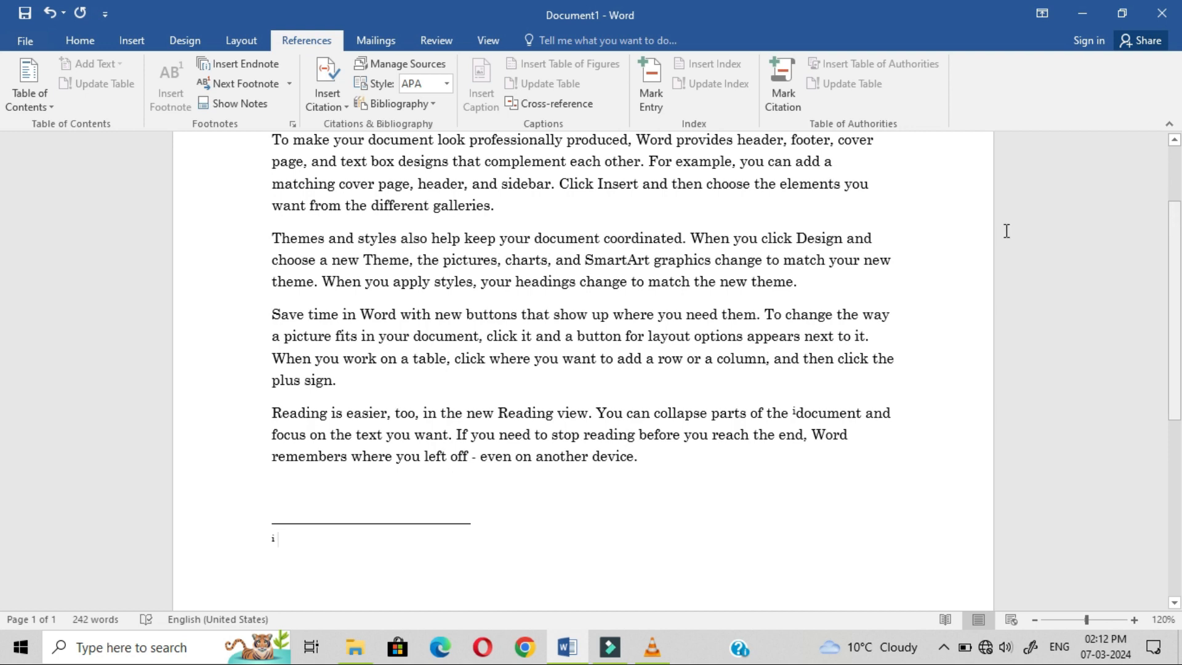
{"action": "left_click", "coordinate": [1173, 220]}
{"action": "left_click_drag", "start_coordinate": [1175, 249], "coordinate": [1178, 485]}
{"action": "scroll", "coordinate": [3, 251], "scroll_direction": "up", "scroll_amount": 6}
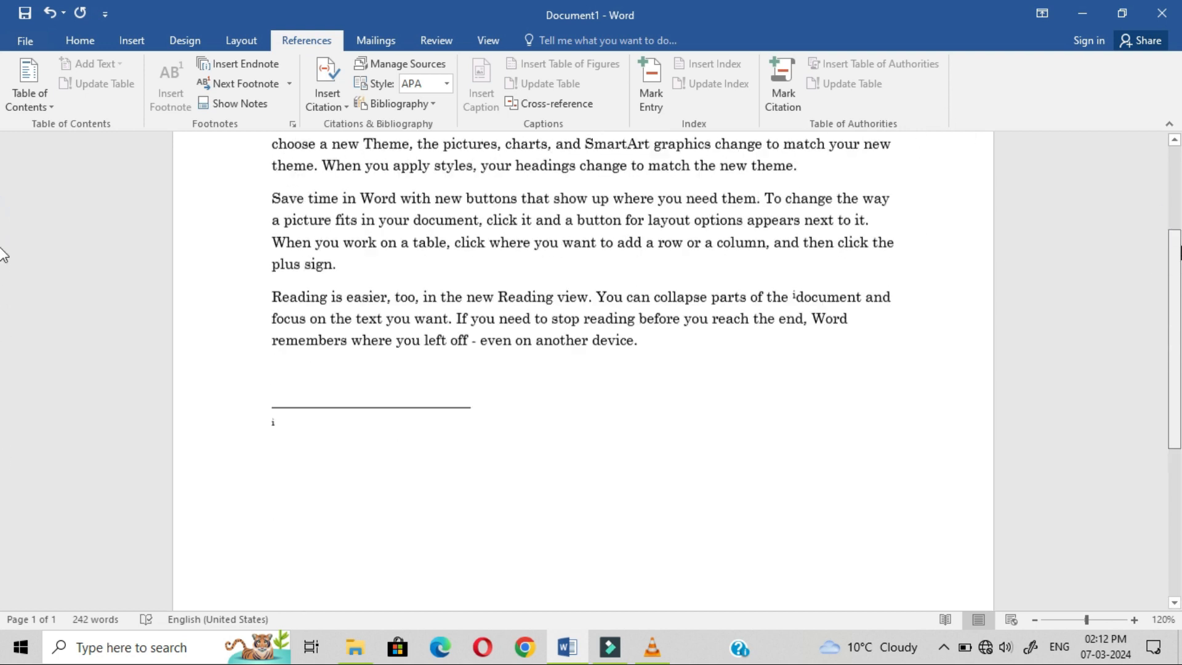
{"action": "left_click", "coordinate": [313, 560]}
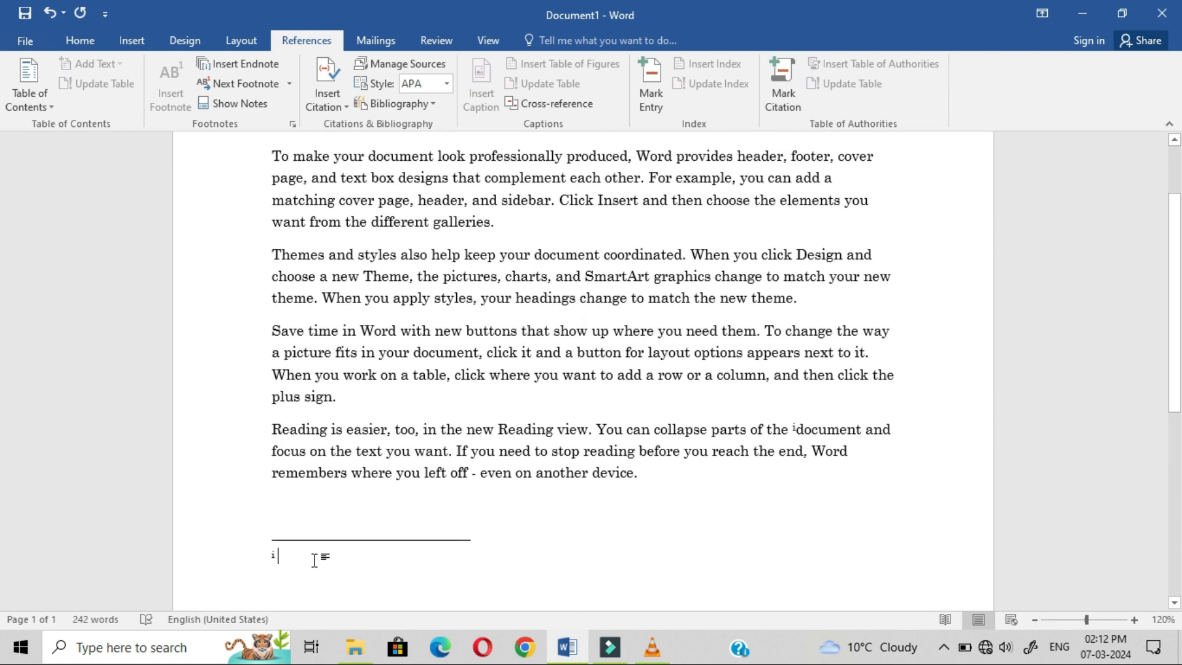
{"action": "type", "text": "dbjkjdhkjdjdjk"}
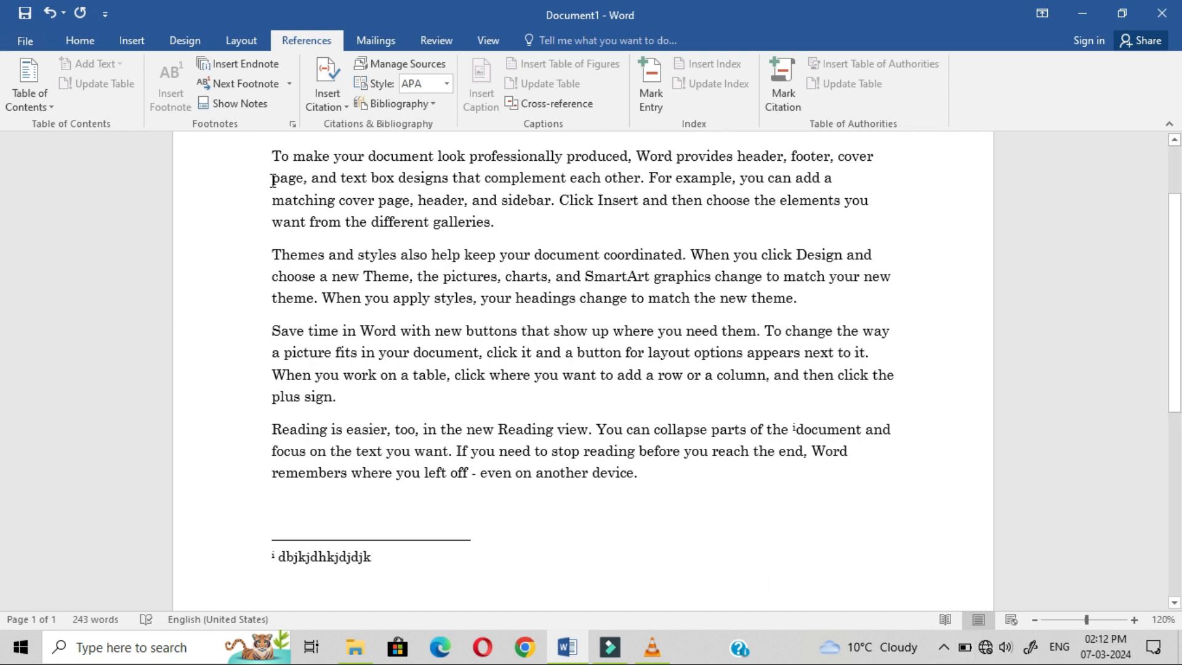
{"action": "left_click", "coordinate": [249, 105]}
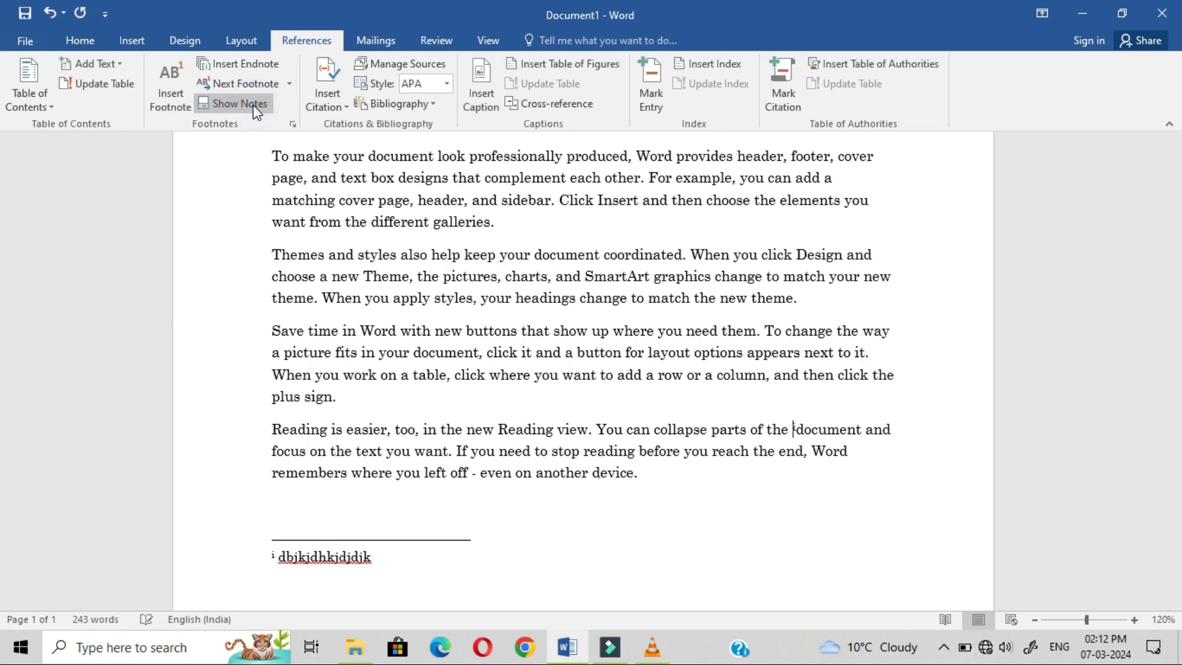
{"action": "left_click", "coordinate": [262, 110]}
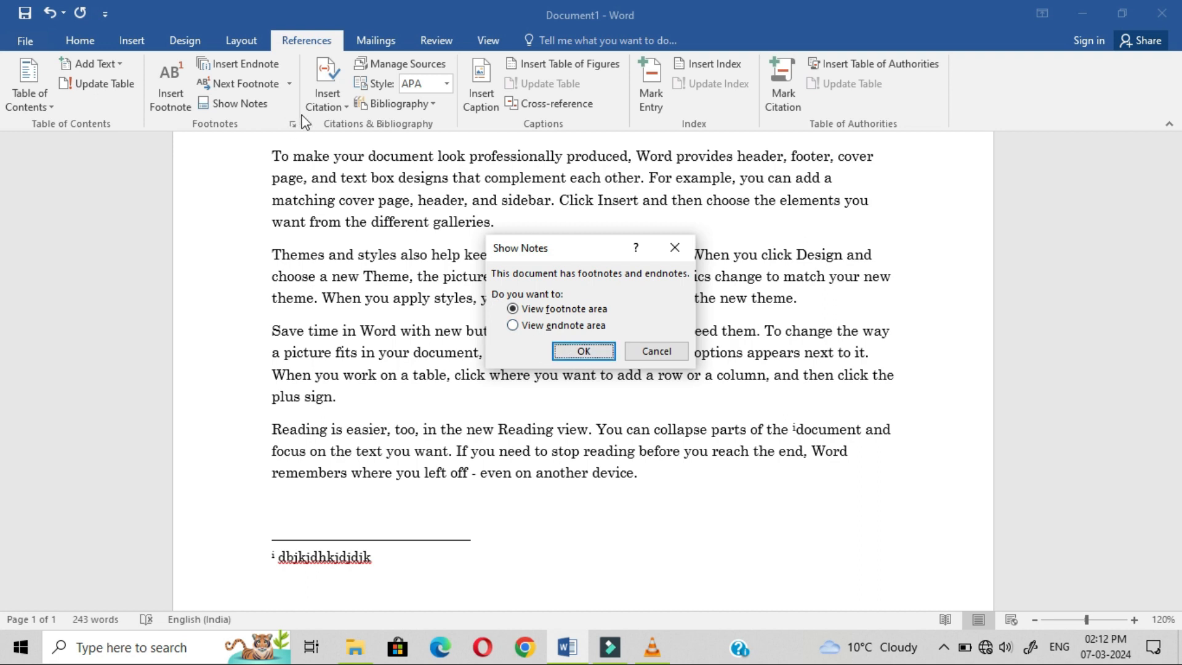
{"action": "left_click", "coordinate": [593, 353]}
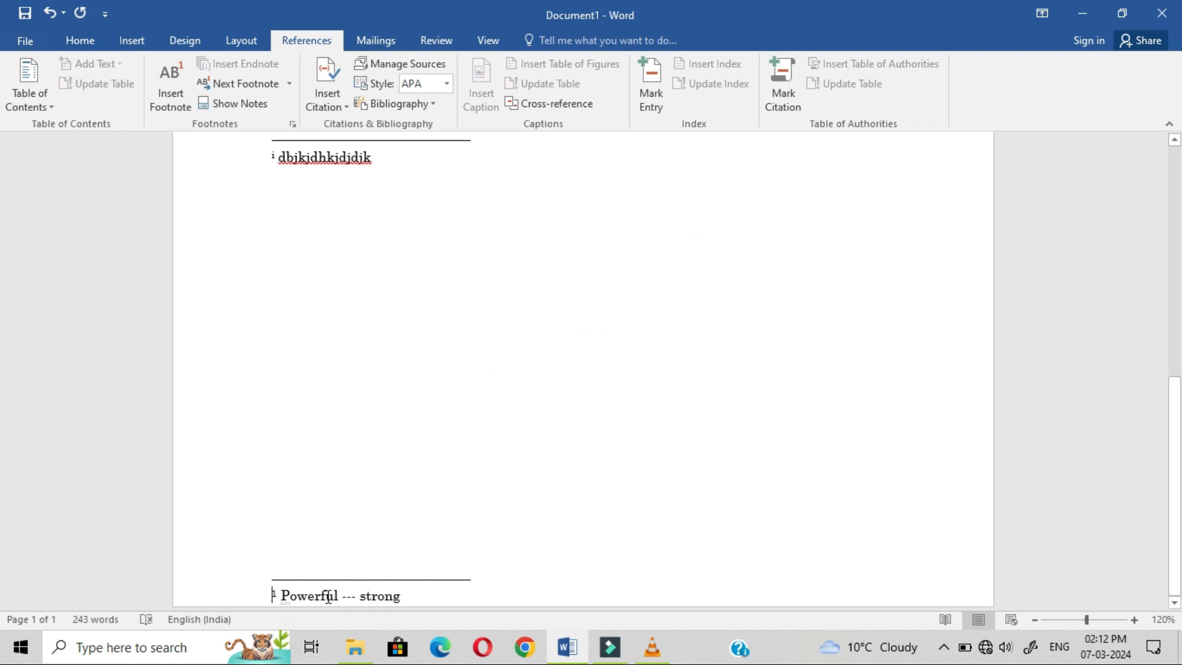
{"action": "left_click", "coordinate": [264, 106]}
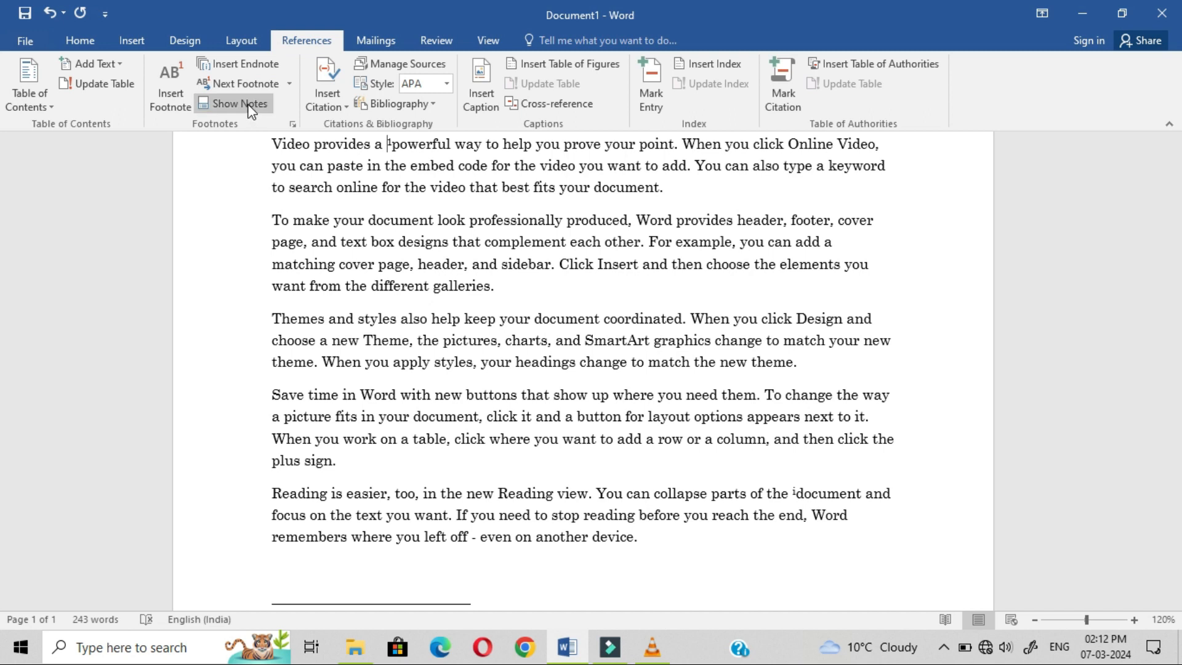
Step: Open the Next Footnote navigation menu and dismiss it without choosing anything
{"action": "left_click", "coordinate": [289, 84]}
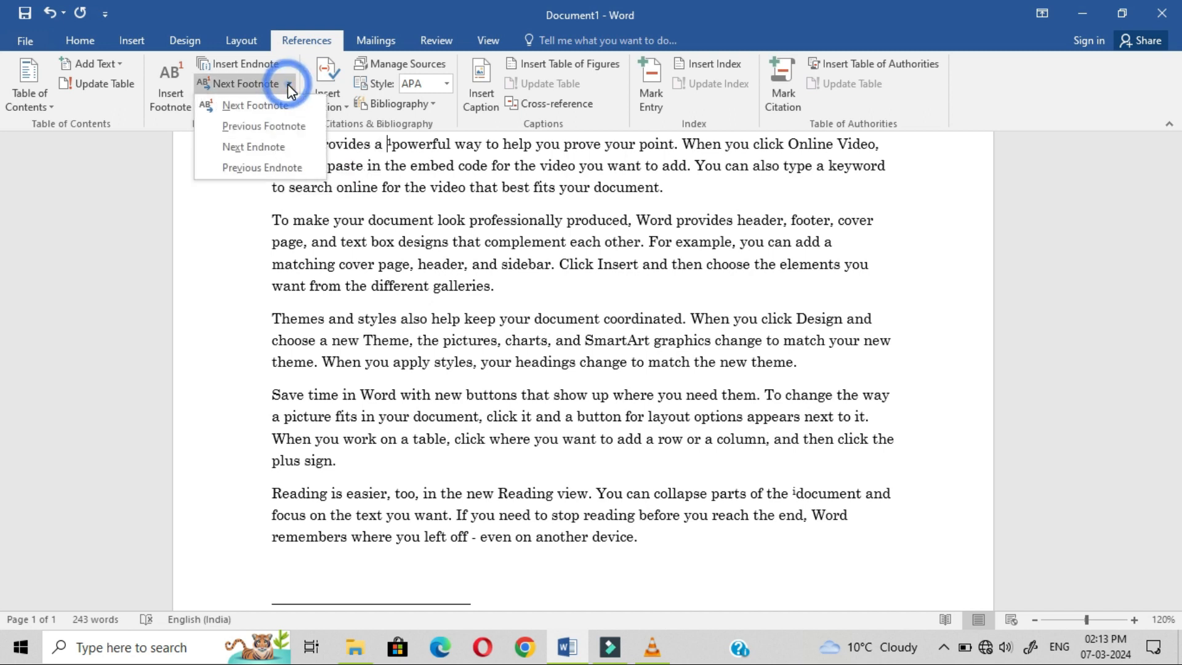
{"action": "left_click", "coordinate": [377, 242]}
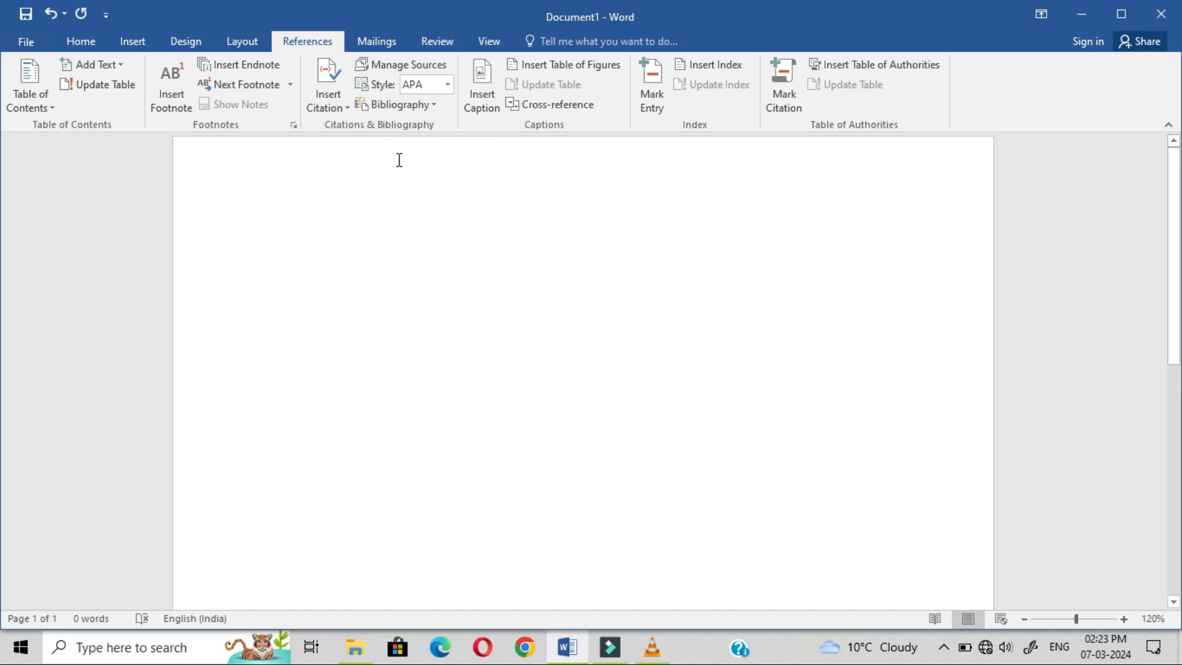
Step: Start a new citation source and keep Book as its source type
{"action": "left_click", "coordinate": [326, 106]}
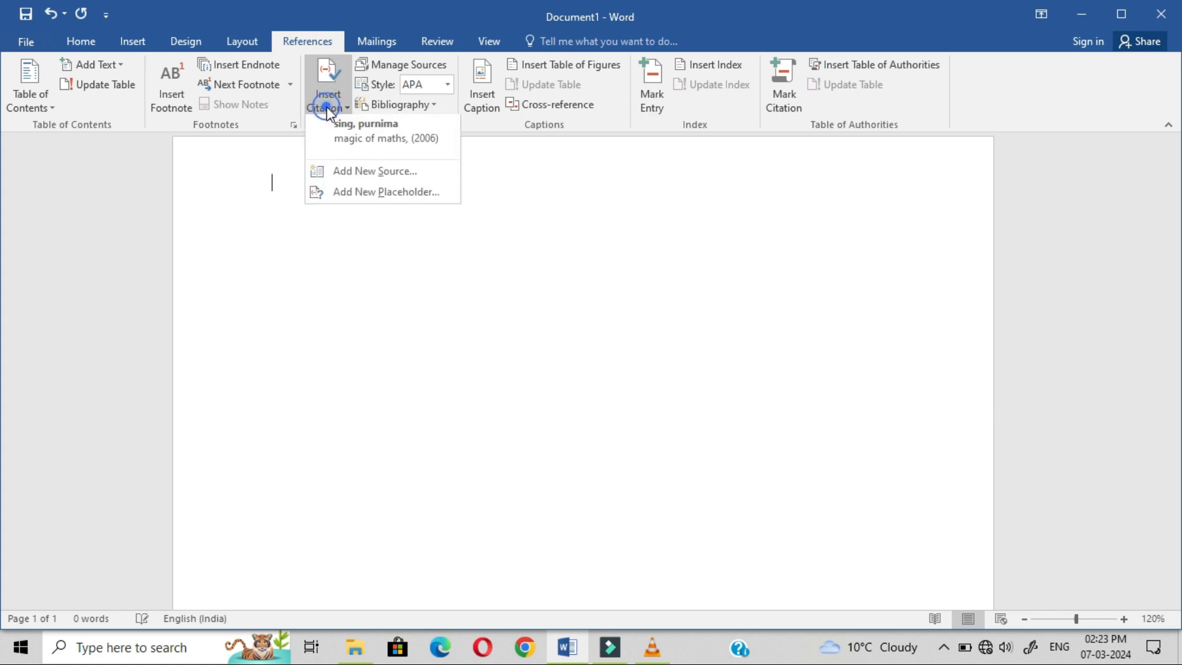
{"action": "left_click", "coordinate": [340, 170]}
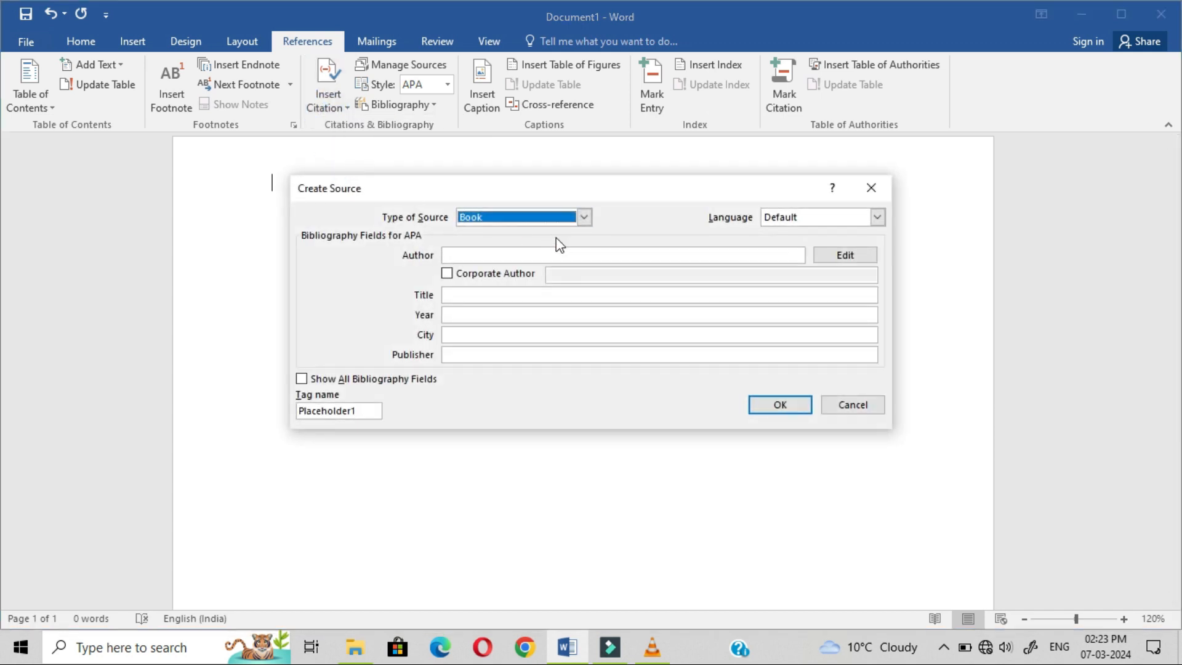
{"action": "left_click", "coordinate": [582, 218]}
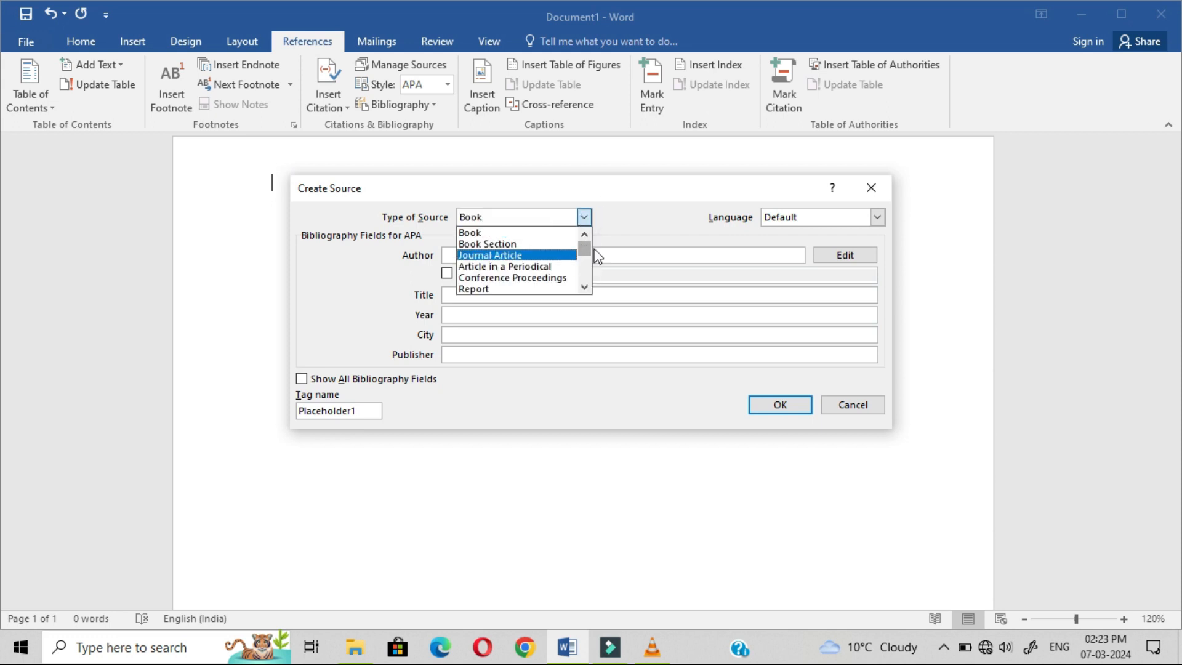
{"action": "left_click_drag", "start_coordinate": [586, 250], "coordinate": [595, 206]}
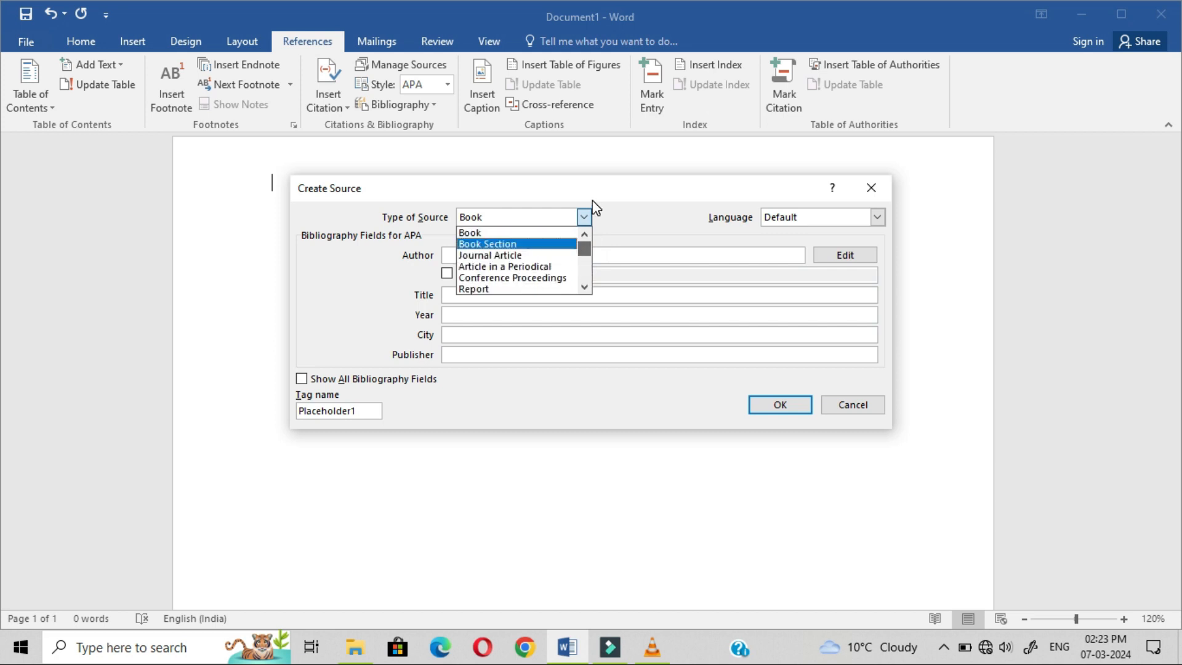
{"action": "left_click", "coordinate": [529, 234]}
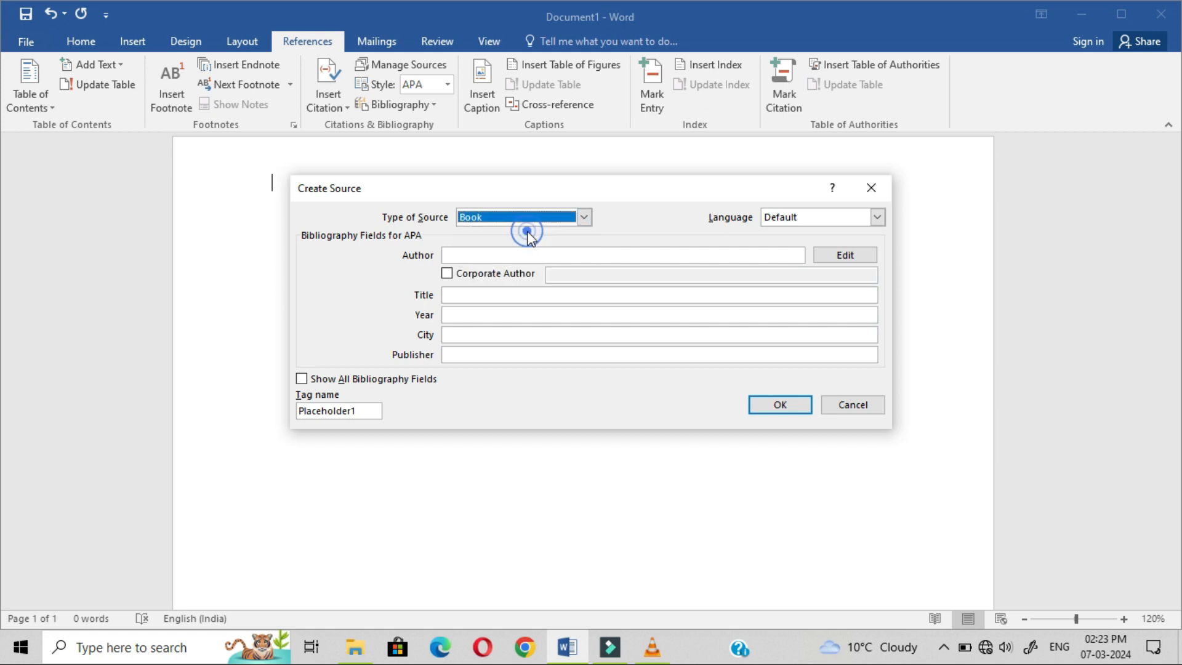
Step: Enter the author's name, title 'magic of mathematics', year 2020 and city delhi, then insert the citation
{"action": "left_click", "coordinate": [482, 252]}
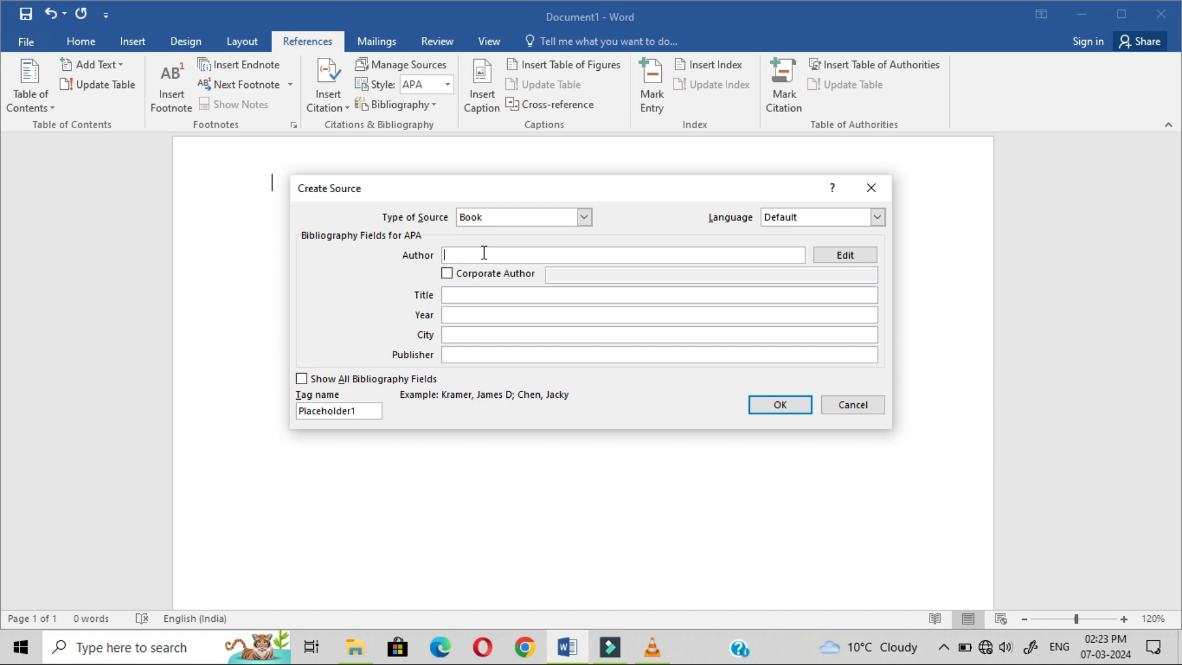
{"action": "left_click", "coordinate": [457, 296]}
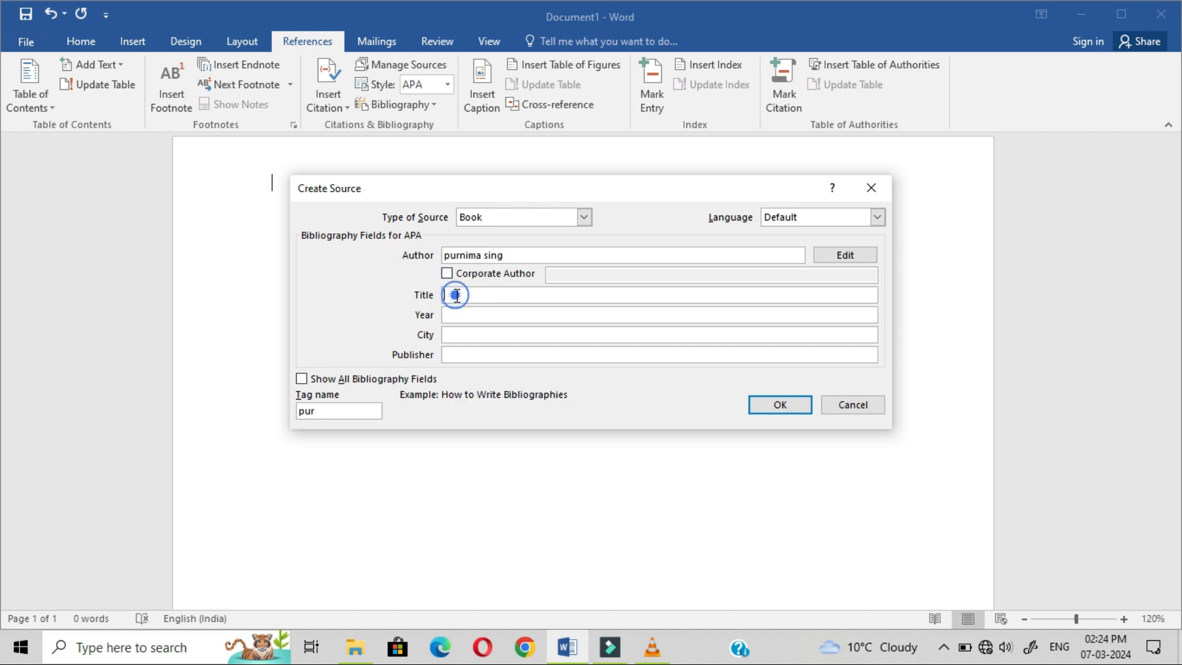
{"action": "type", "text": "magic of mathematics"}
{"action": "left_click", "coordinate": [473, 313]}
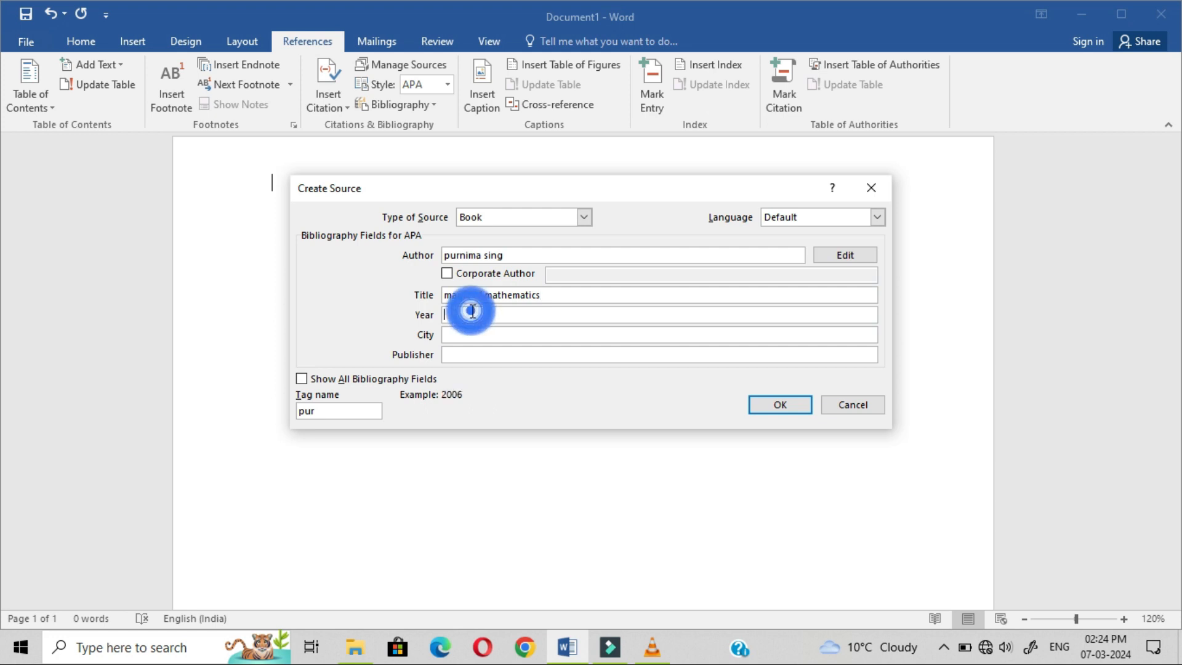
{"action": "type", "text": "2020"}
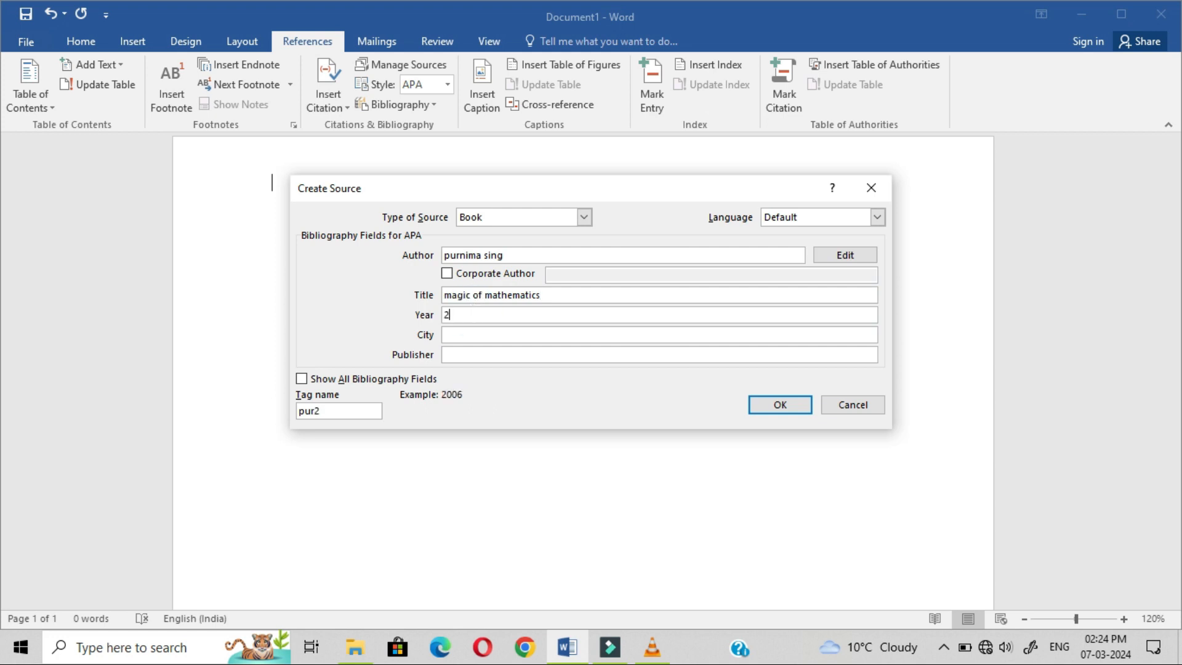
{"action": "left_click", "coordinate": [455, 336]}
{"action": "type", "text": "delhi"}
{"action": "left_click", "coordinate": [773, 403]}
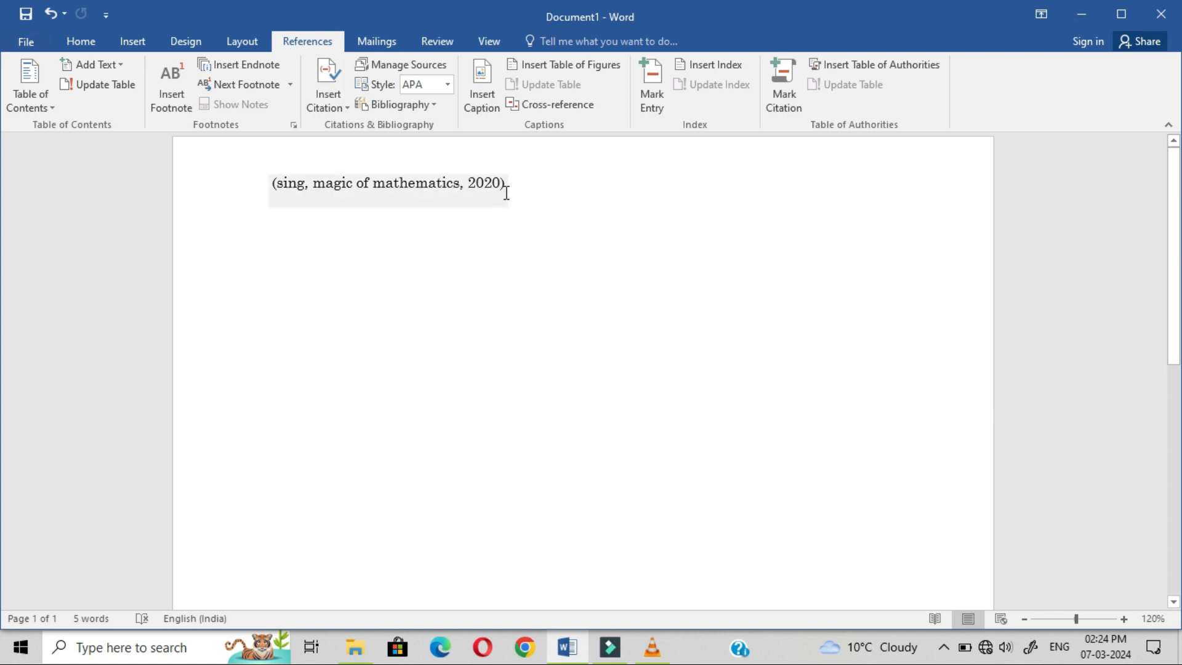
Step: Insert the built-in Bibliography listing magic of maths (2006) and magic of mathematics (2020)
{"action": "left_click", "coordinate": [423, 108]}
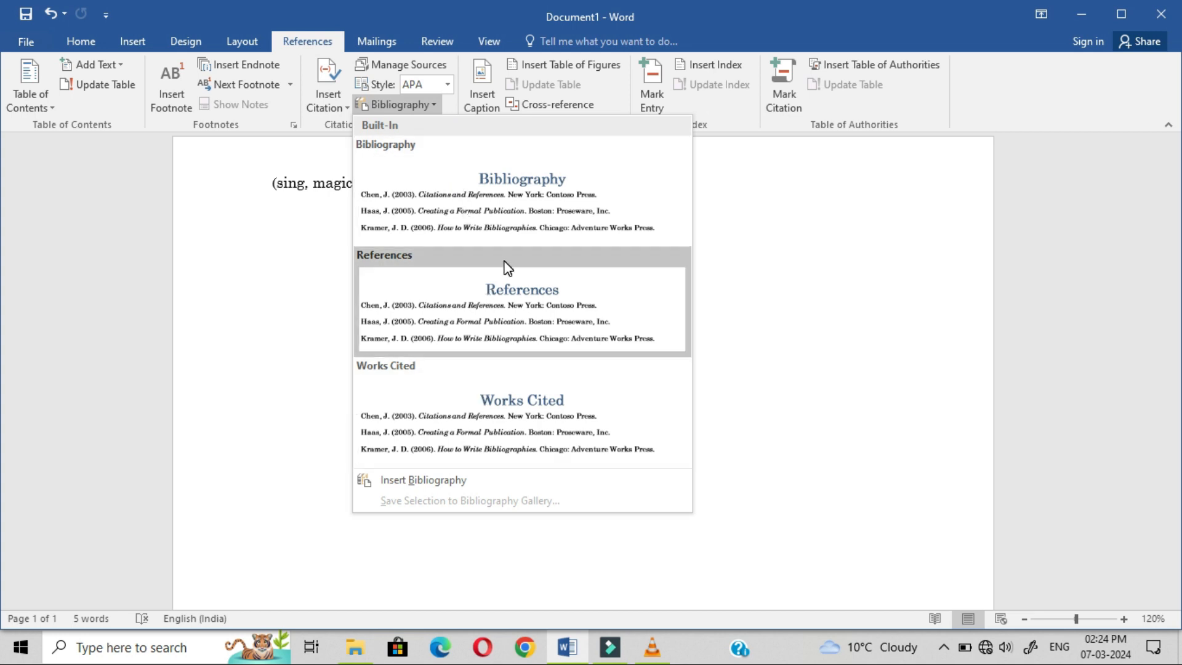
{"action": "left_click", "coordinate": [42, 109]}
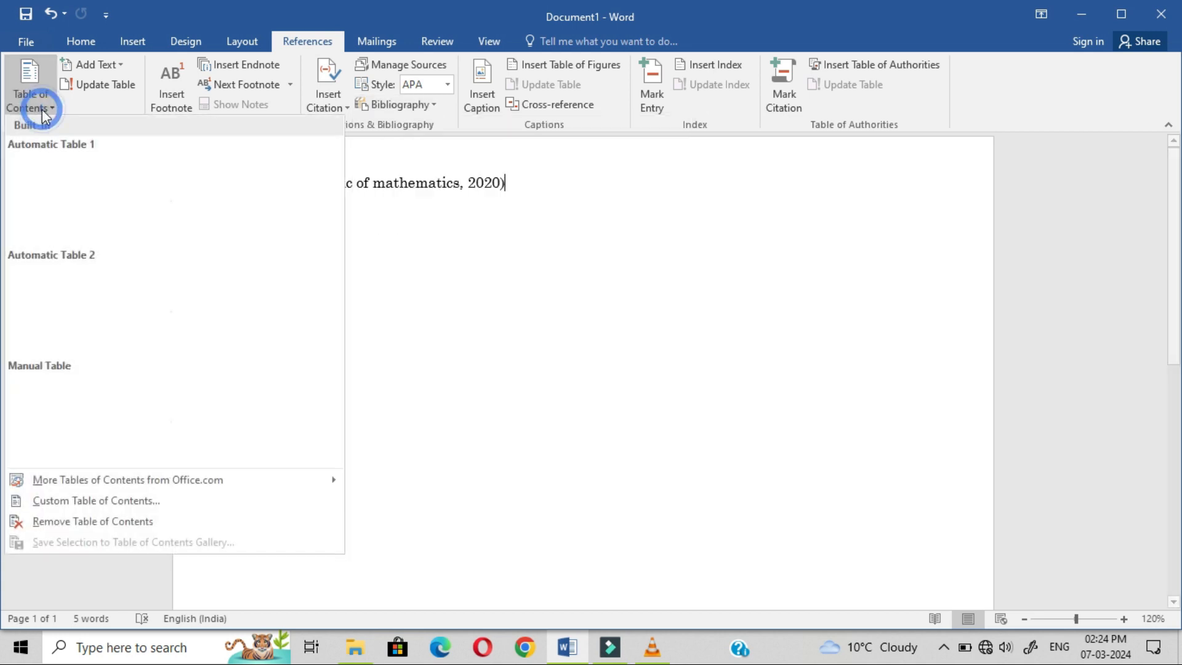
{"action": "left_click", "coordinate": [401, 104]}
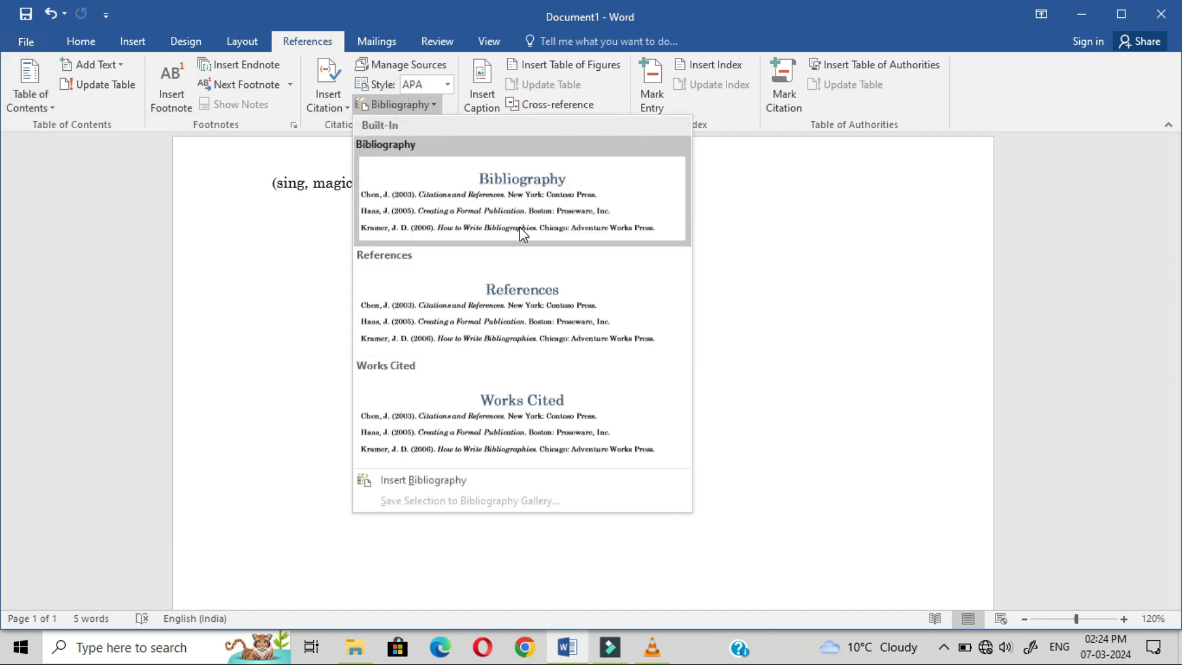
{"action": "left_click", "coordinate": [519, 227]}
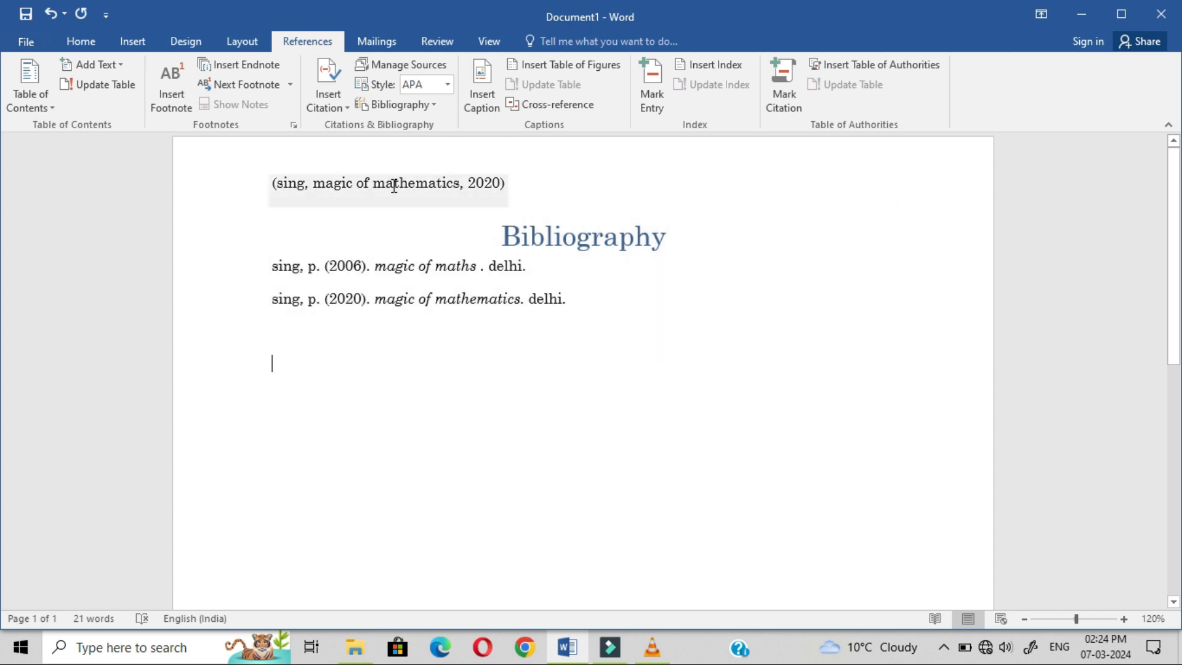
{"action": "key", "text": "Up"}
Step: Delete the citation line above the bibliography
{"action": "left_click", "coordinate": [530, 194]}
{"action": "key", "text": "shift+Home"}
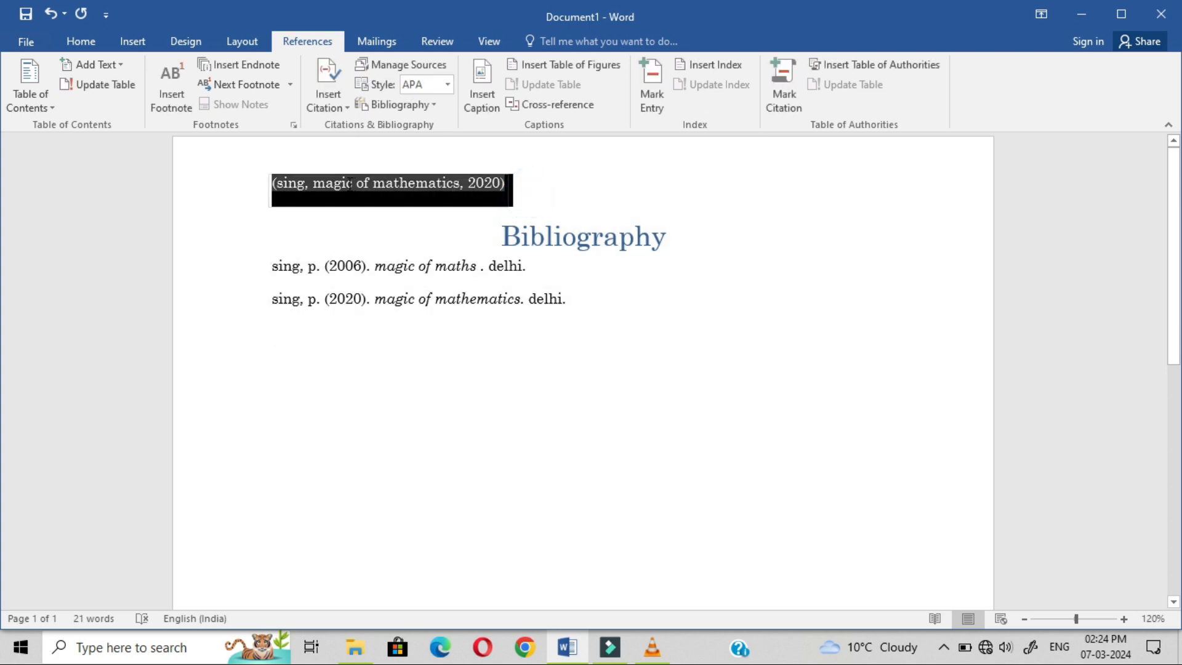
{"action": "key", "text": "Delete"}
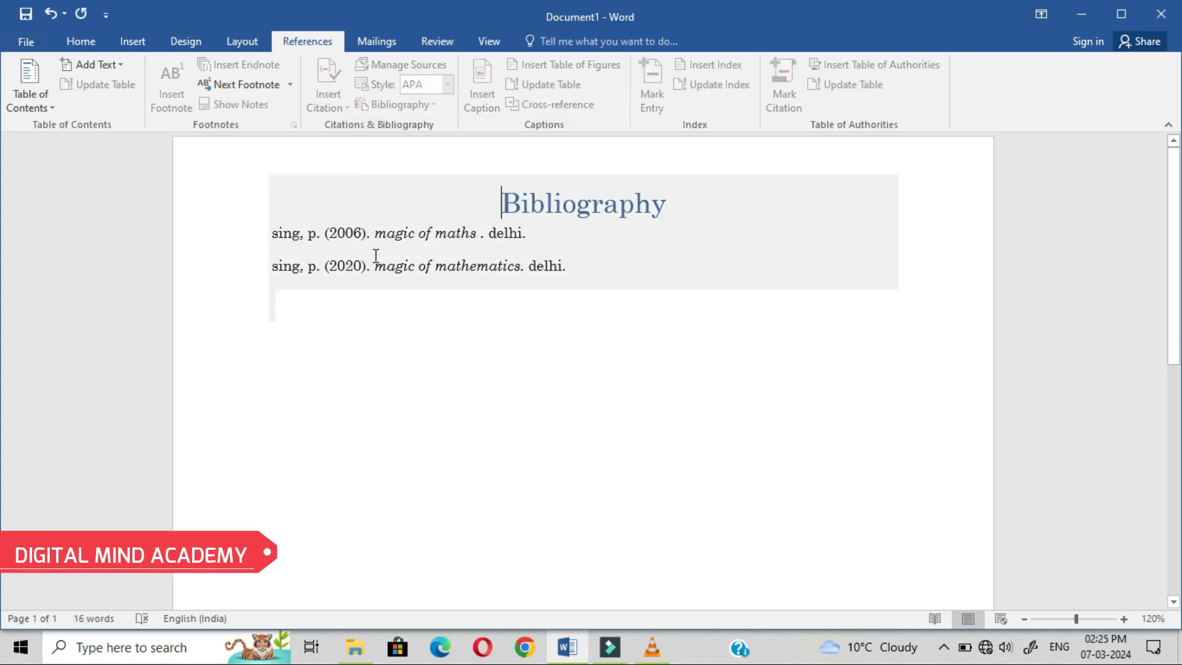
Step: Select the bibliography heading and entries, then open Source Manager
{"action": "left_click", "coordinate": [379, 255]}
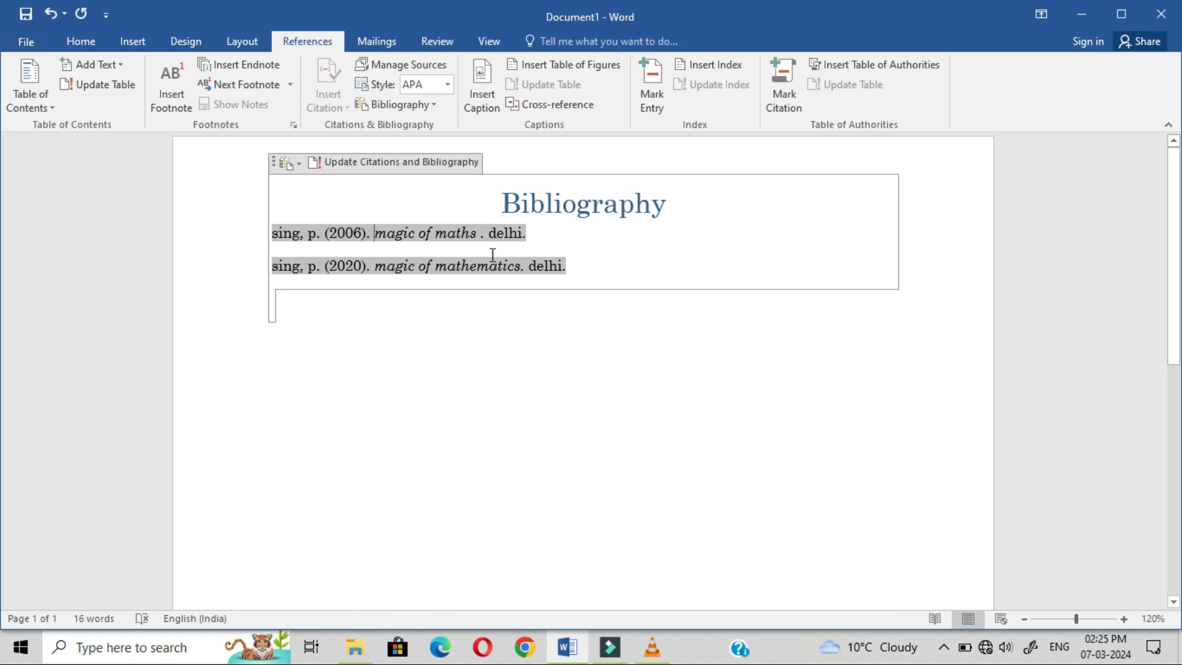
{"action": "left_click_drag", "start_coordinate": [525, 239], "coordinate": [229, 245]}
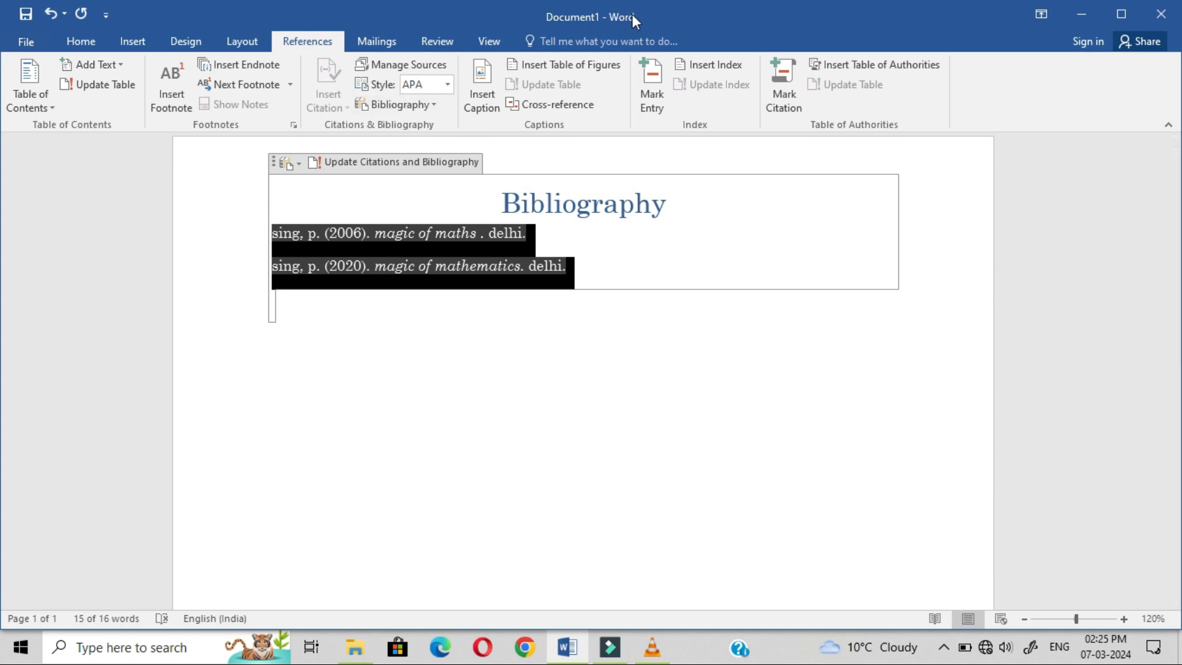
{"action": "left_click", "coordinate": [383, 64]}
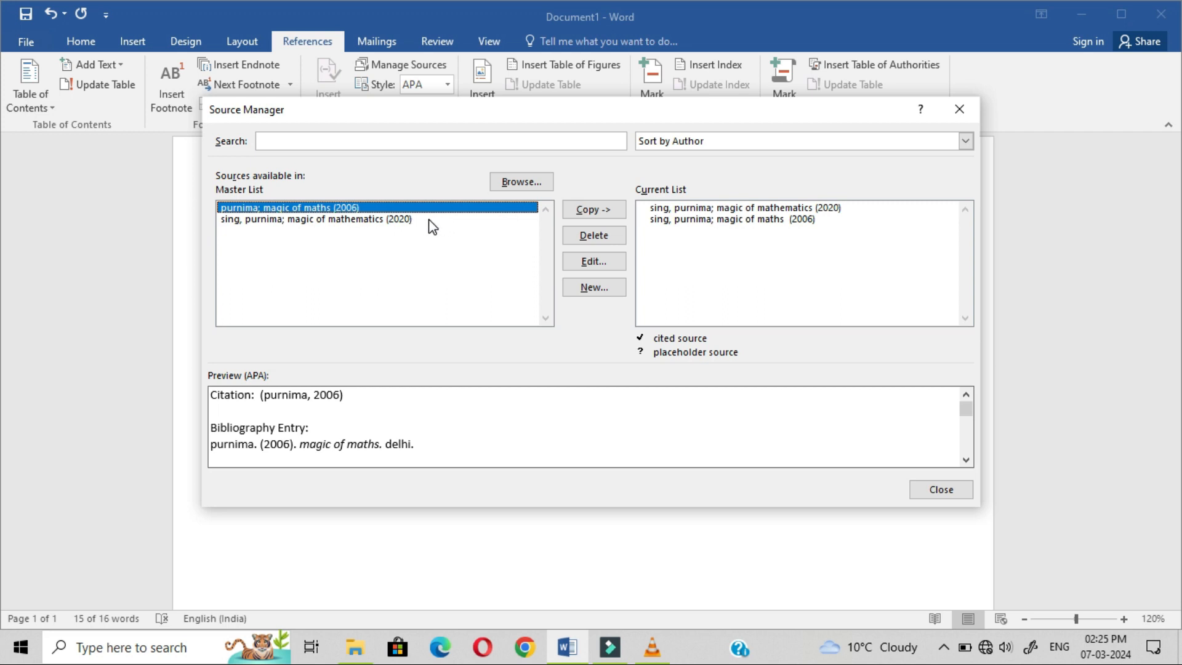
Step: Delete the 2006 magic of maths source from both lists and update the bibliography
{"action": "left_click", "coordinate": [606, 237]}
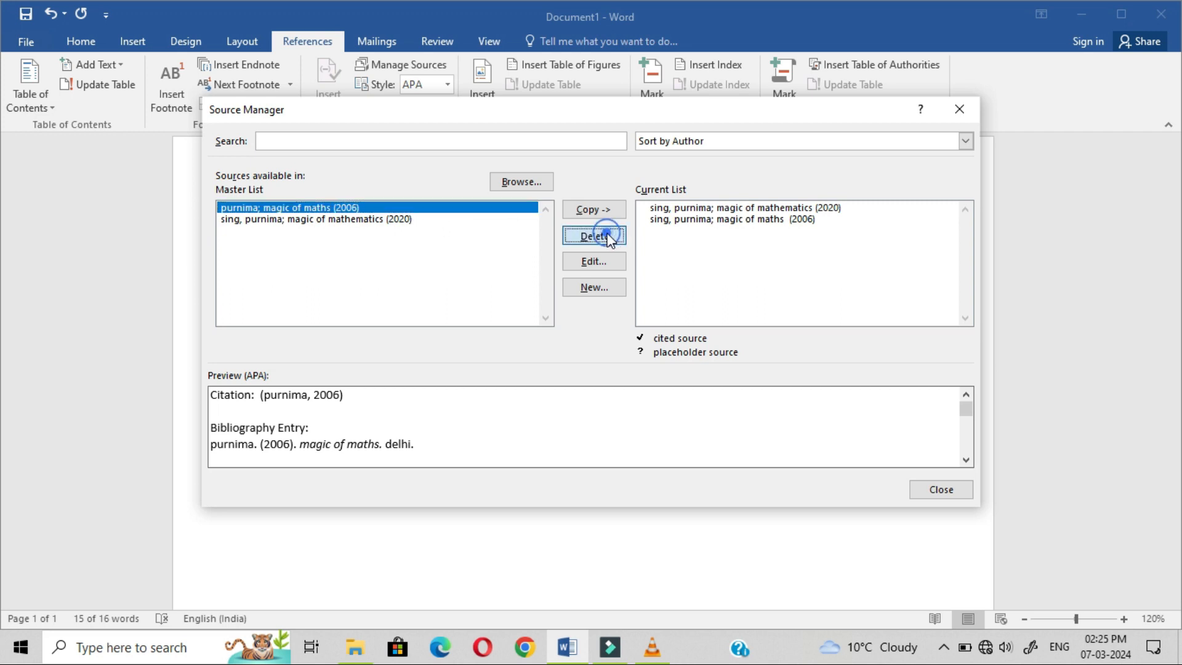
{"action": "left_click", "coordinate": [959, 490]}
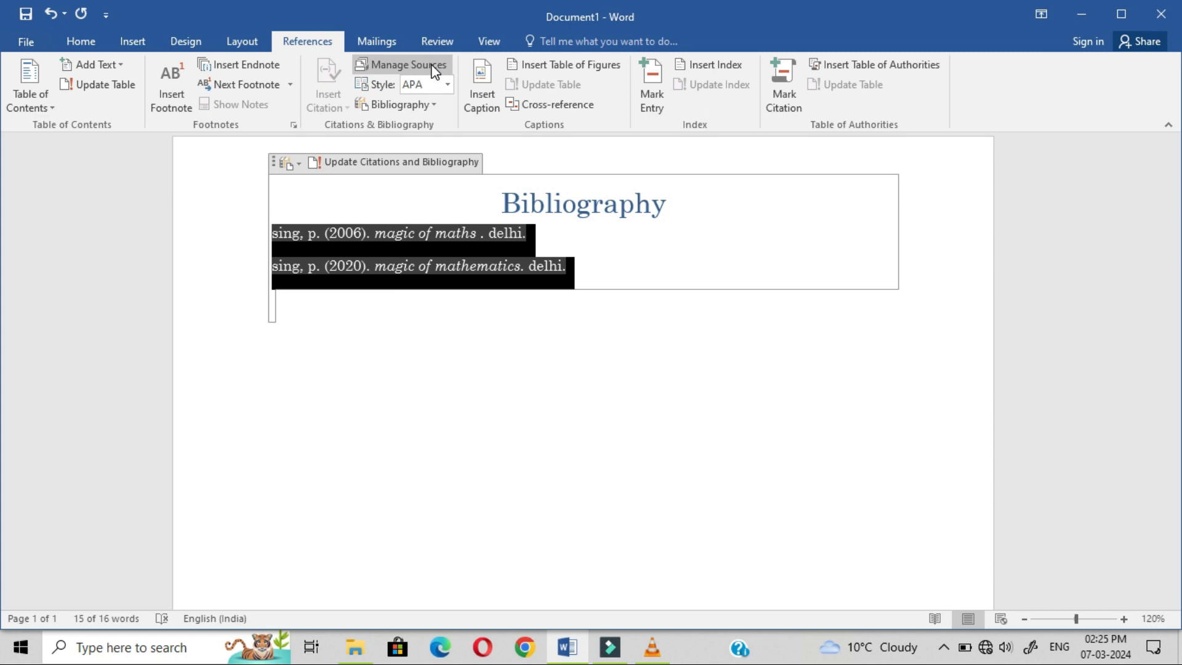
{"action": "left_click", "coordinate": [403, 64]}
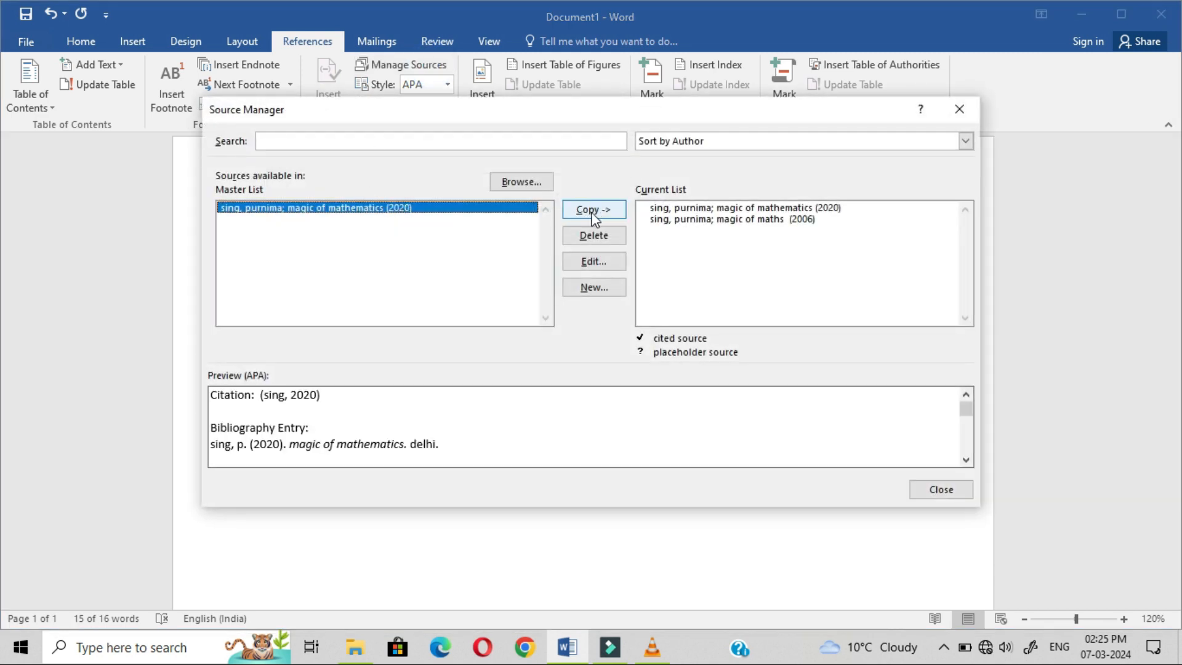
{"action": "left_click", "coordinate": [828, 220]}
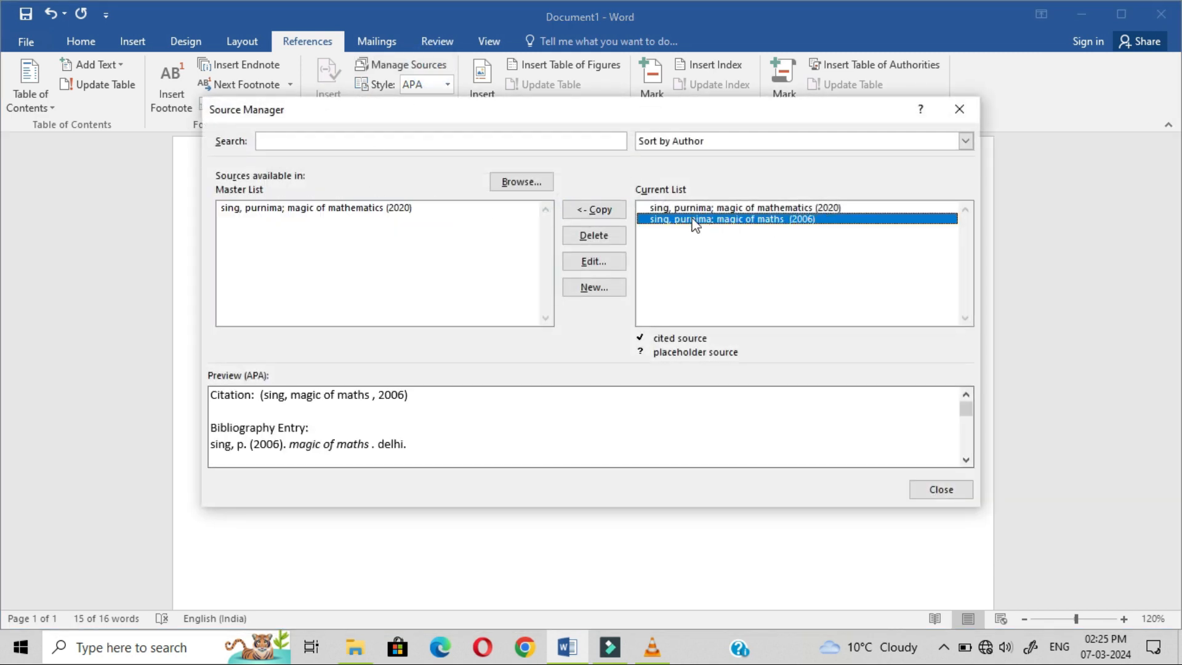
{"action": "left_click", "coordinate": [592, 234]}
{"action": "left_click", "coordinate": [943, 492]}
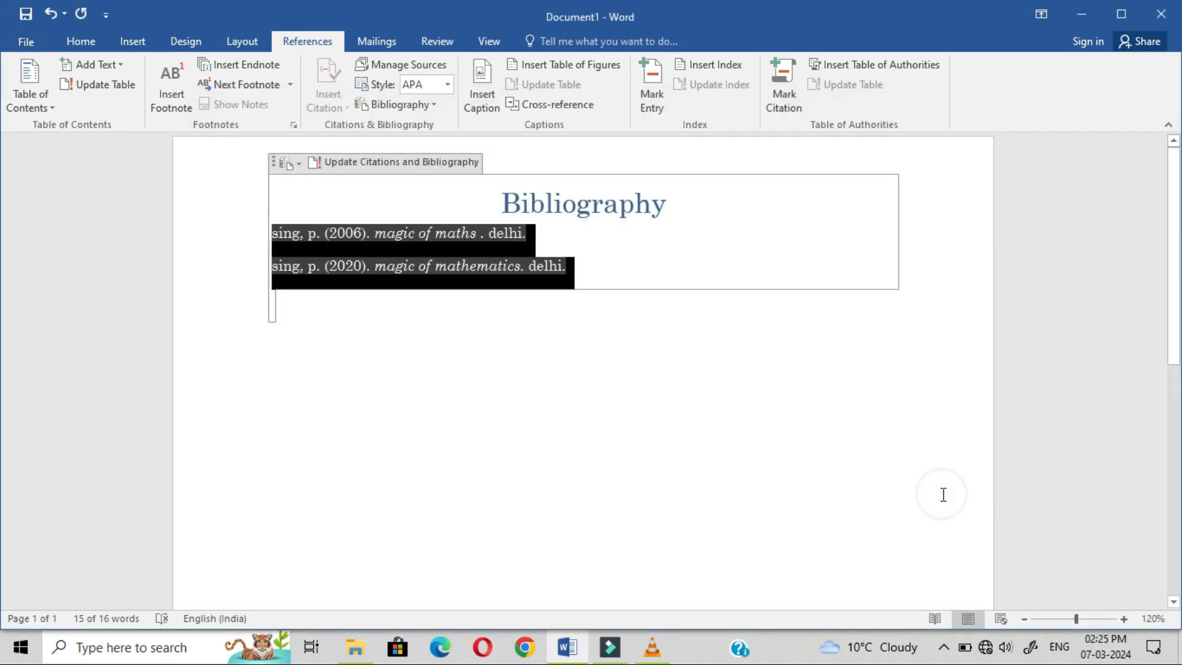
{"action": "left_click", "coordinate": [263, 206]}
{"action": "left_click", "coordinate": [330, 159]}
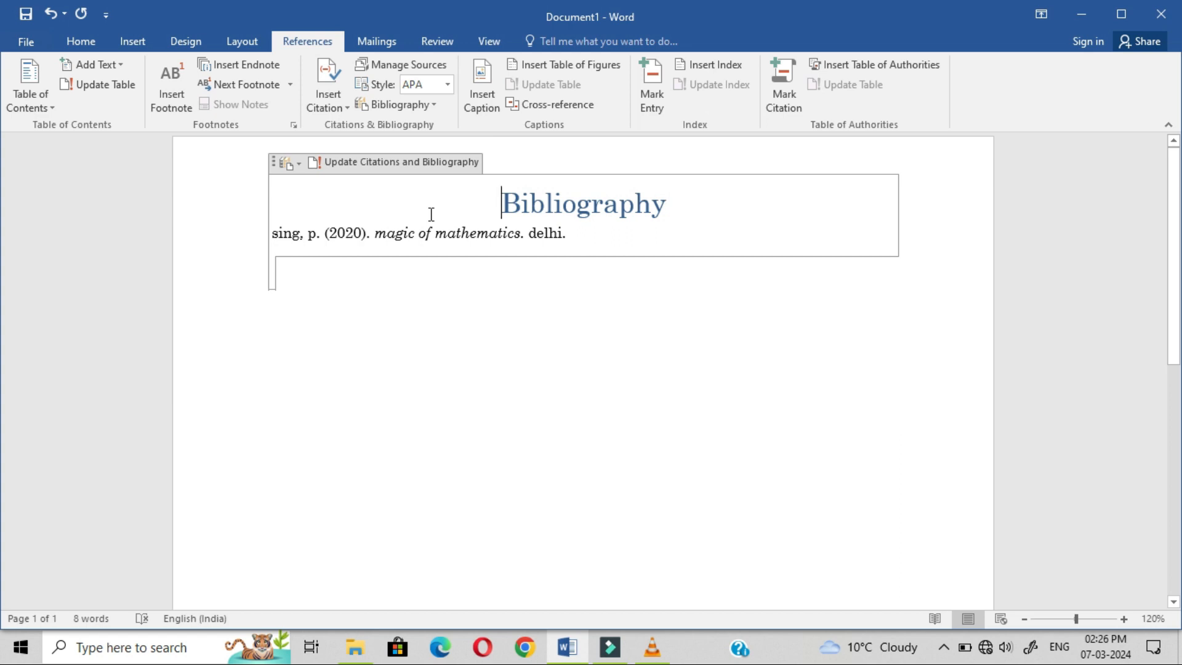
Step: Switch the bibliography's citation style to GOST - Name Sort
{"action": "left_click_drag", "start_coordinate": [319, 187], "coordinate": [583, 267]}
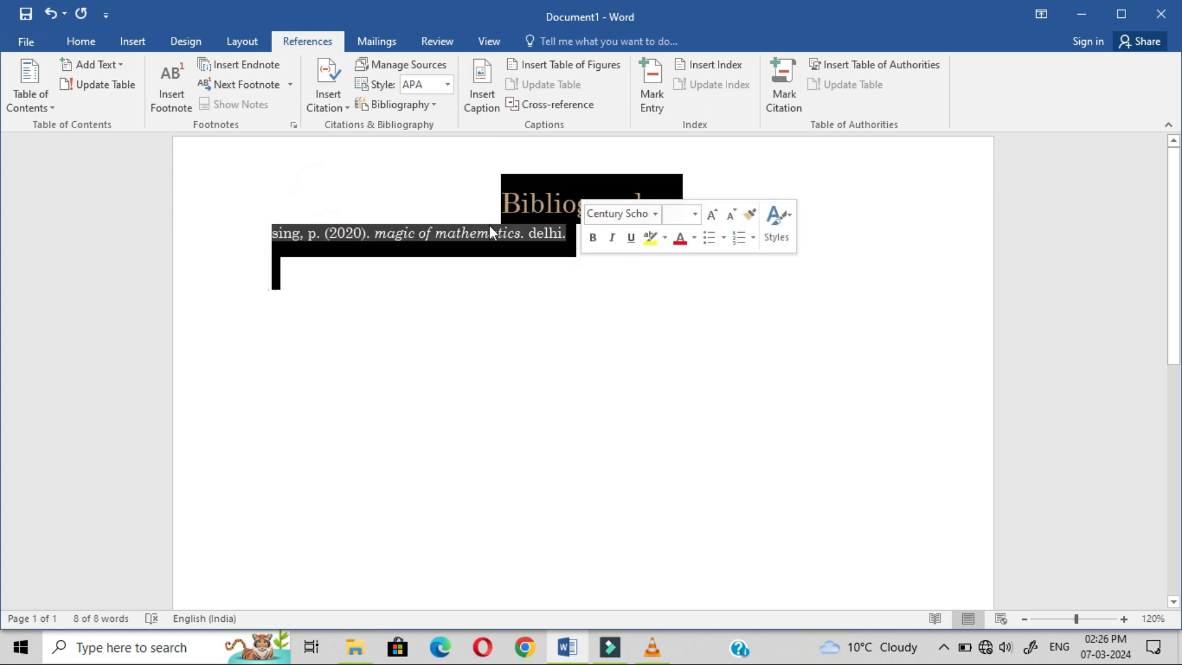
{"action": "left_click", "coordinate": [448, 91]}
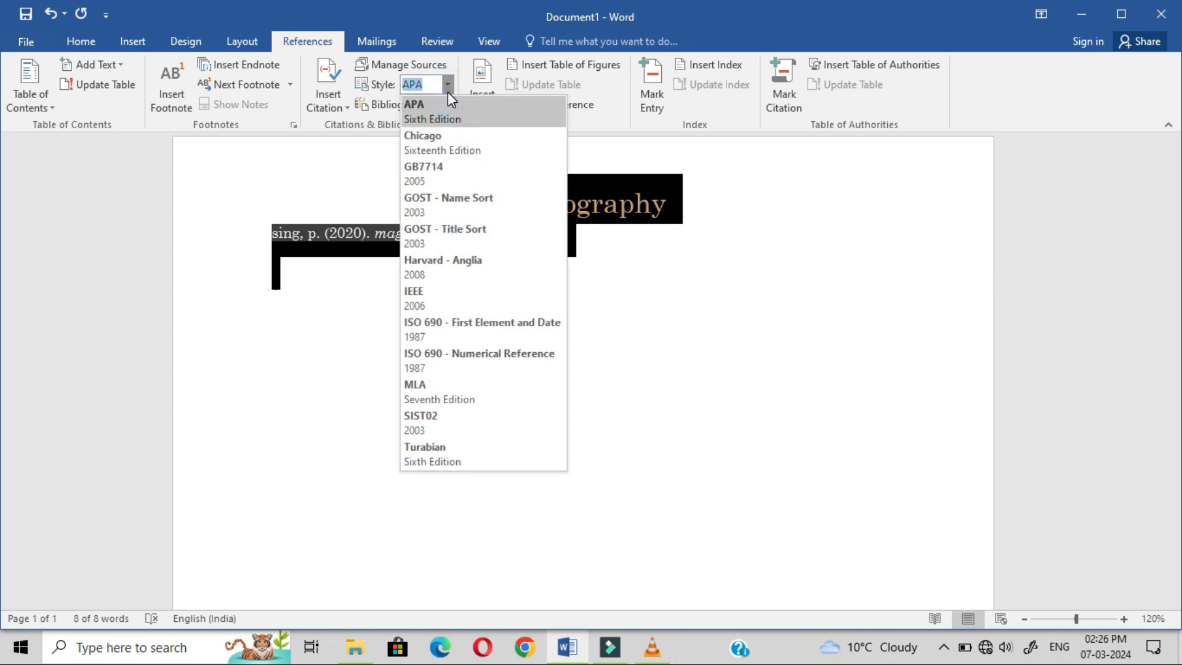
{"action": "left_click", "coordinate": [440, 209]}
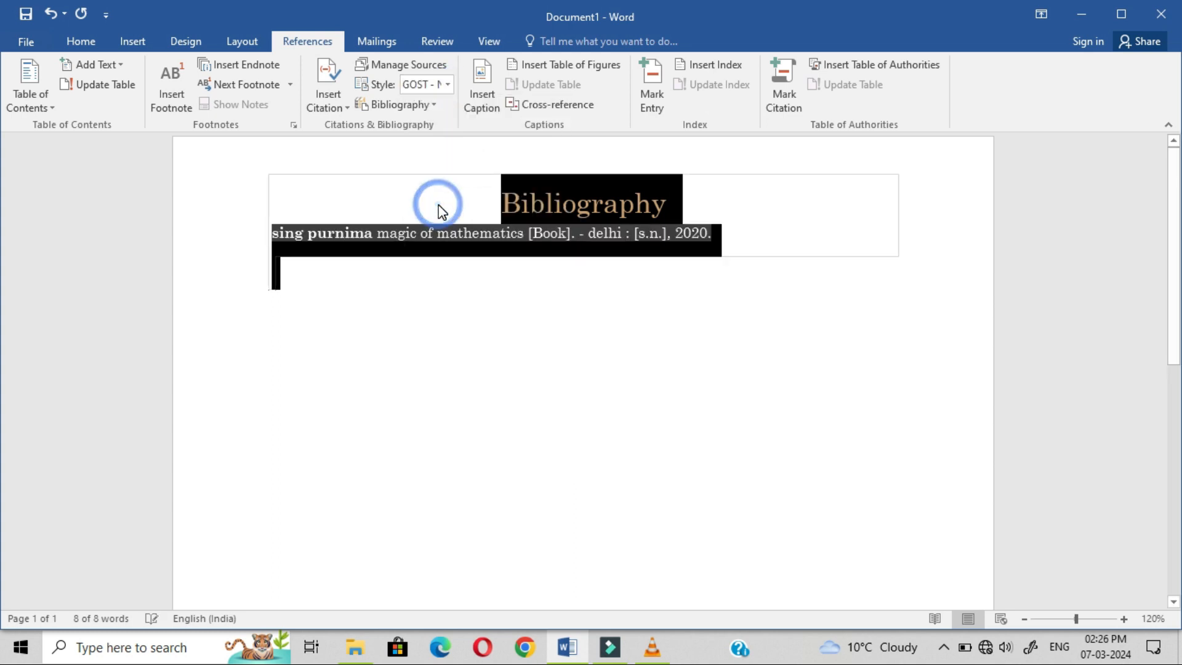
{"action": "left_click", "coordinate": [464, 280]}
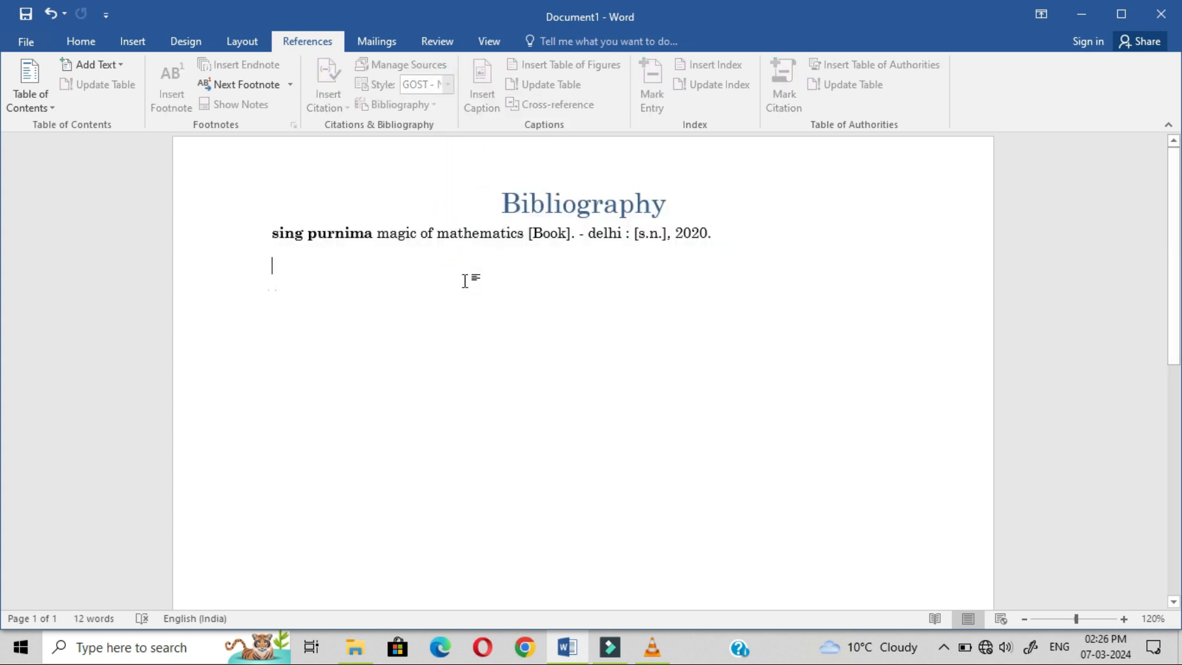
Step: Browse the Bibliography gallery, Insert Citation list and Source Manager without making changes
{"action": "left_click", "coordinate": [450, 222]}
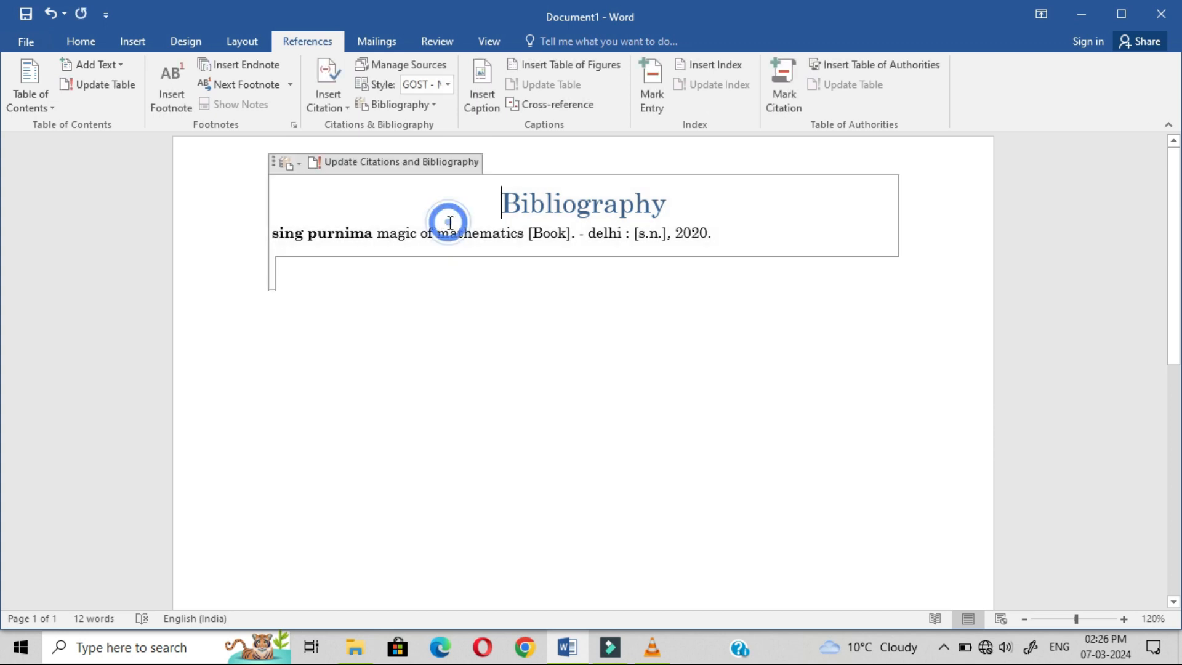
{"action": "left_click", "coordinate": [421, 105]}
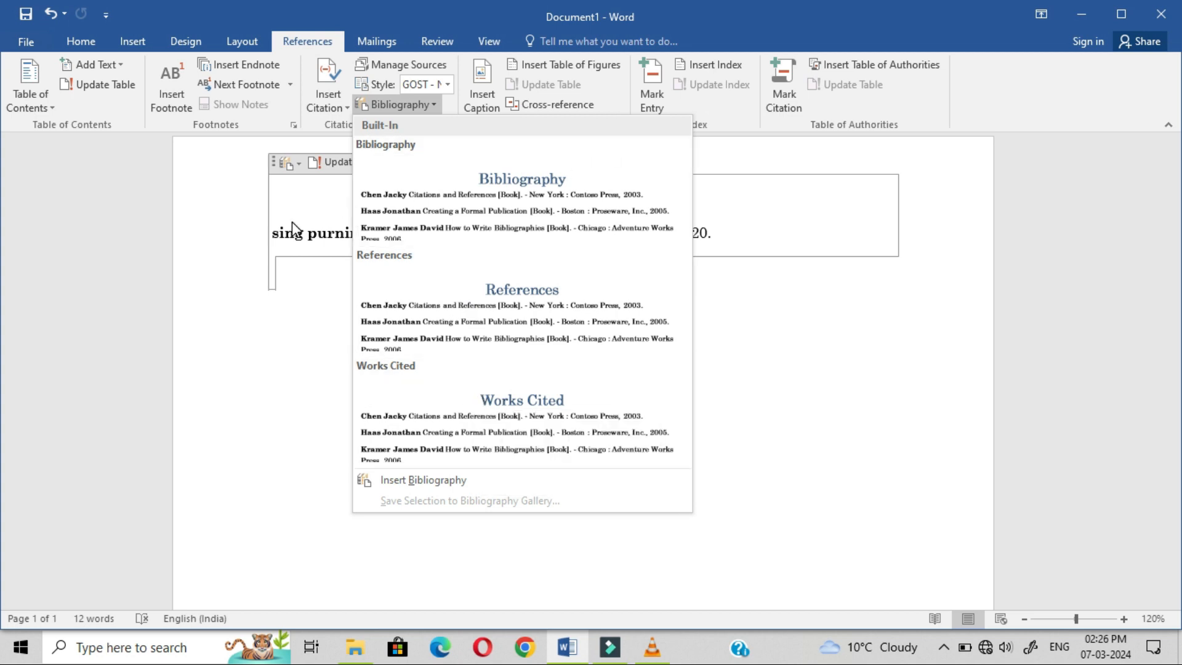
{"action": "left_click", "coordinate": [220, 175]}
{"action": "left_click", "coordinate": [338, 109]}
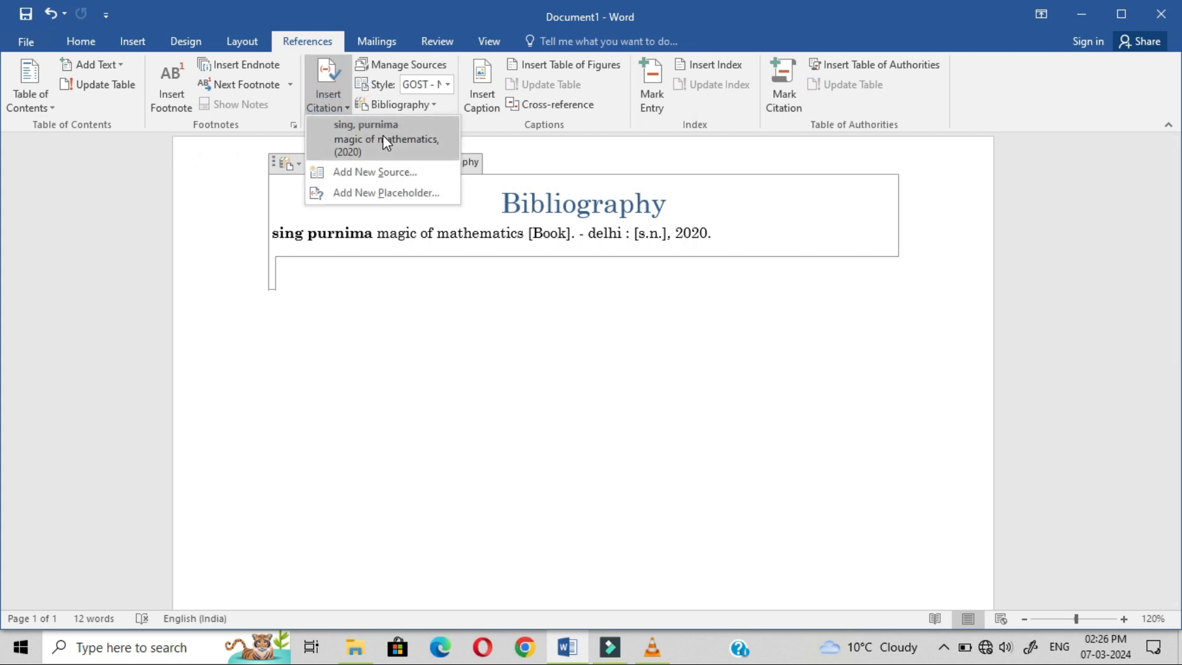
{"action": "left_click", "coordinate": [425, 57]}
{"action": "left_click", "coordinate": [419, 63]}
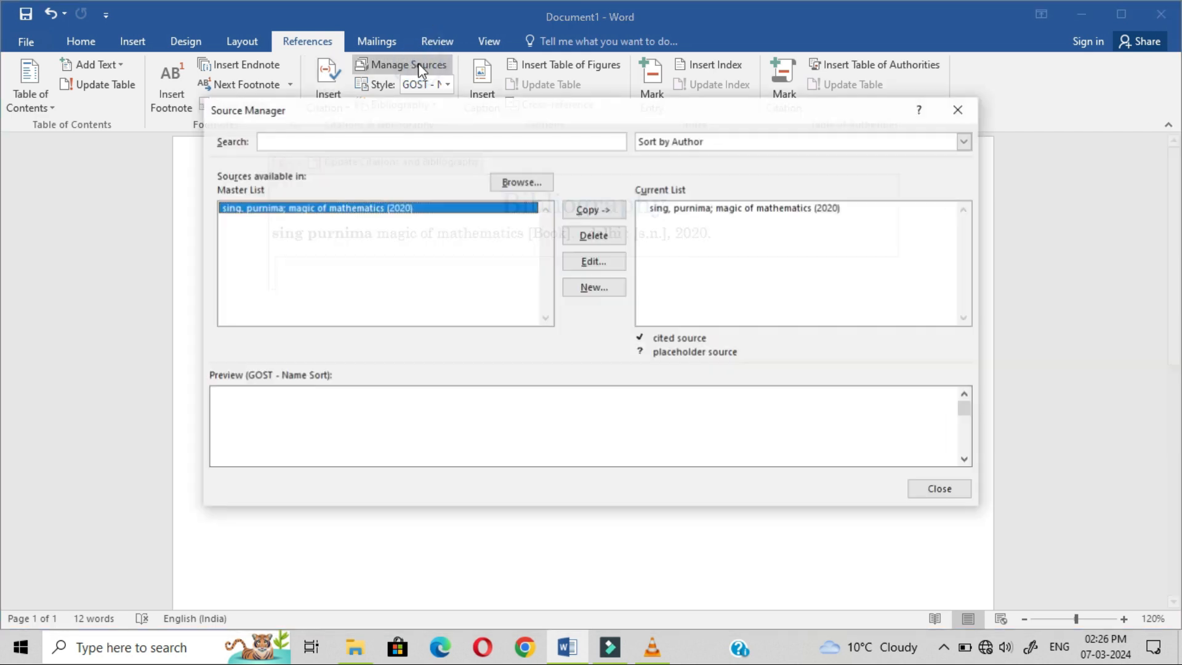
{"action": "left_click", "coordinate": [959, 109]}
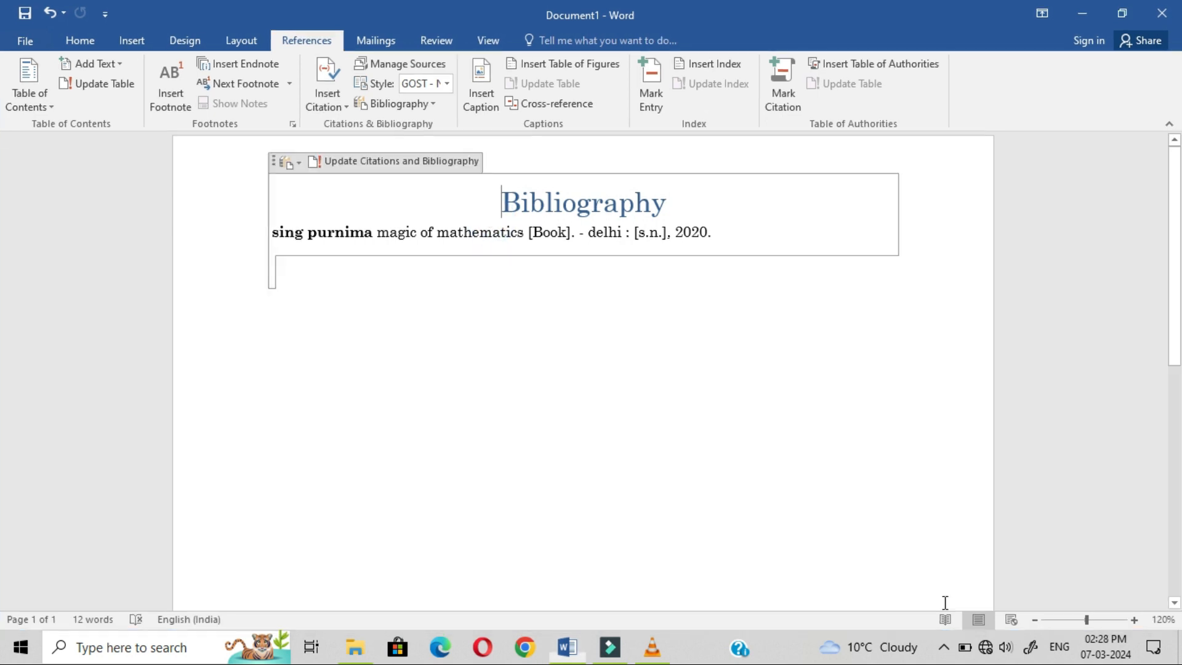
Step: Clear the whole document and regenerate the sample paragraphs with =rand()
{"action": "key", "text": "Delete"}
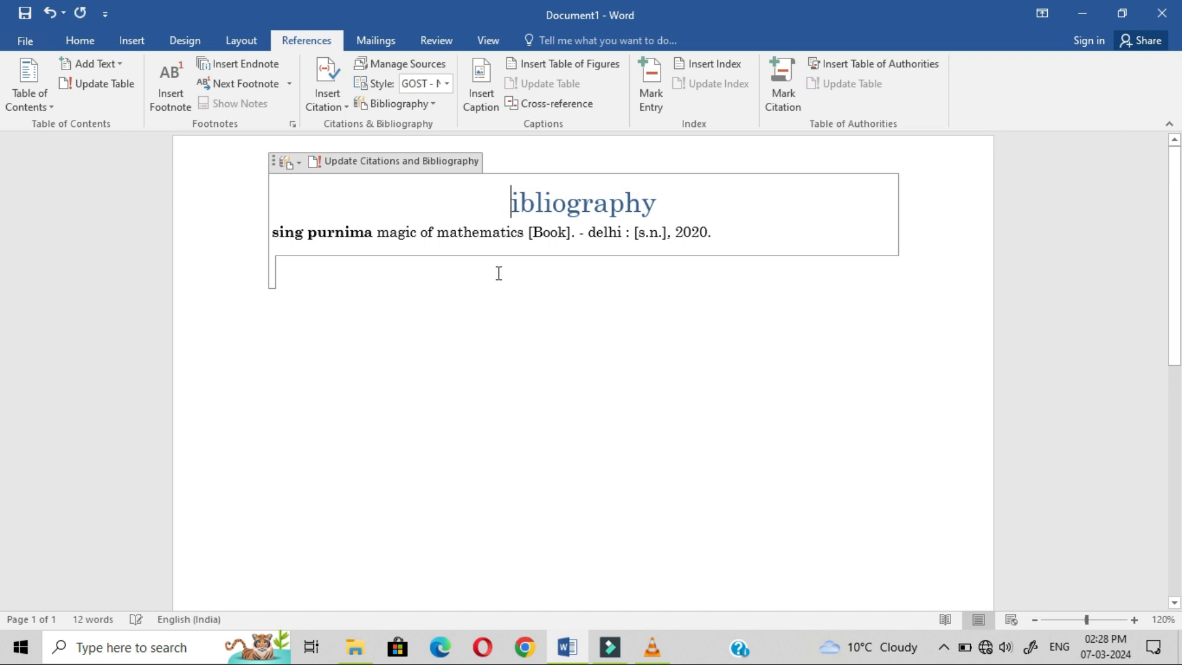
{"action": "left_click", "coordinate": [498, 273]}
{"action": "key", "text": "ctrl+a"}
{"action": "key", "text": "Delete"}
{"action": "type", "text": "=rand"}
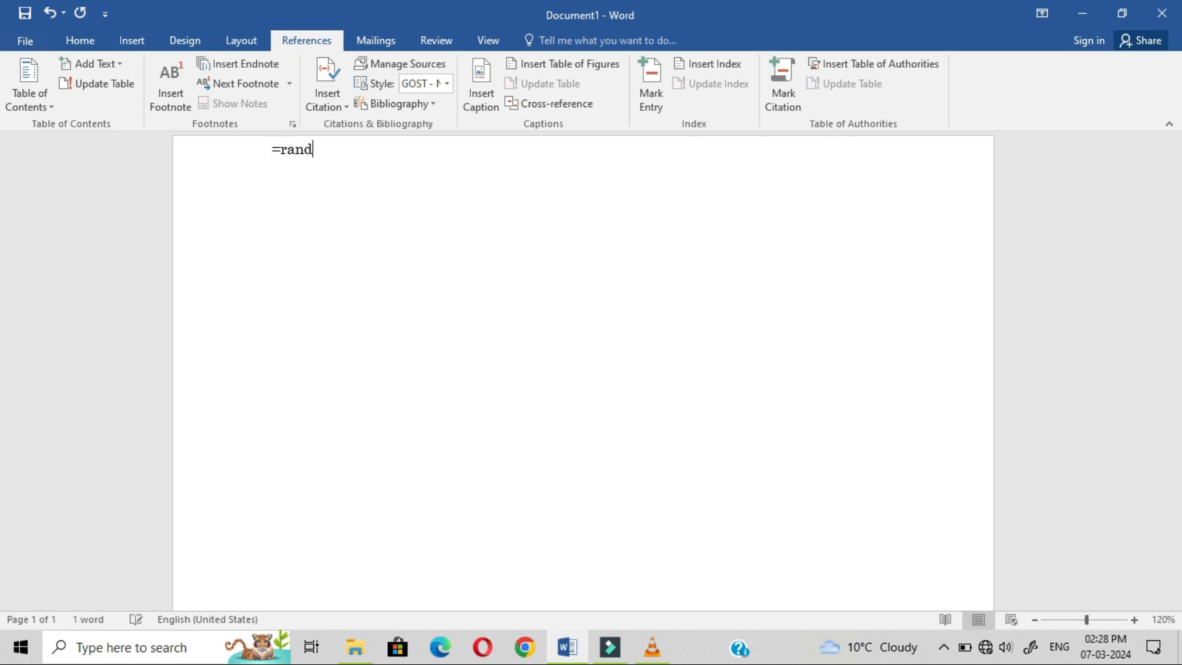
{"action": "type", "text": "90"}
{"action": "key", "text": "BackSpace"}
{"action": "key", "text": "BackSpace"}
{"action": "type", "text": "()"}
{"action": "key", "text": "Return"}
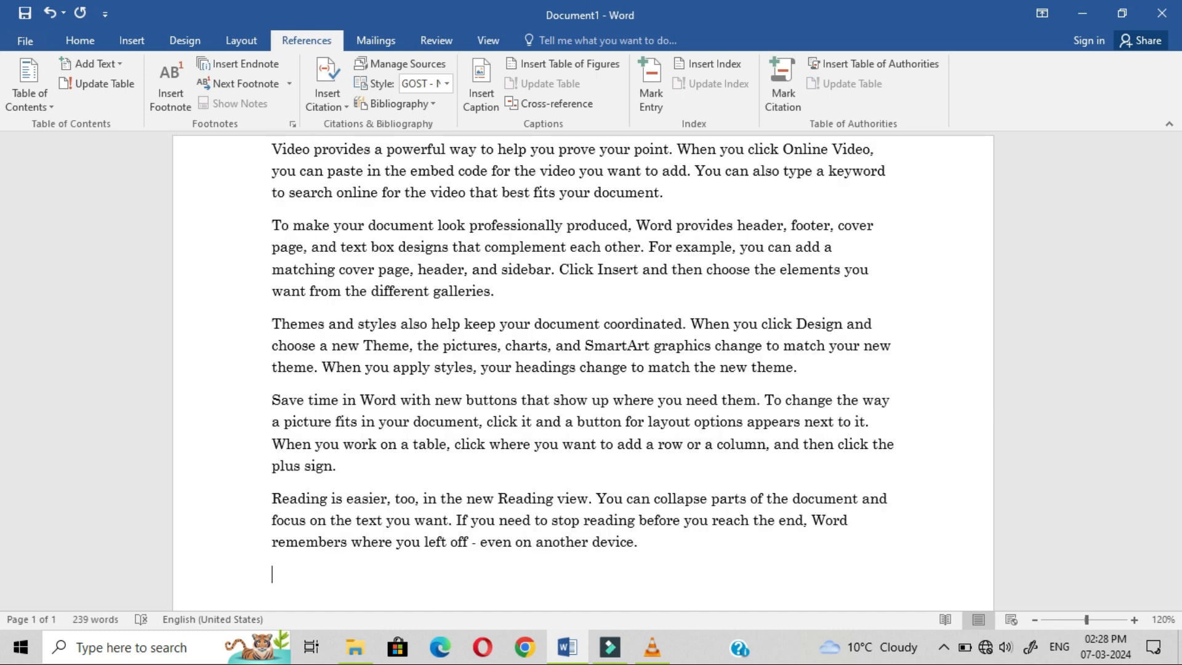
Step: Add blank lines above the sample text and an empty line after the first paragraph
{"action": "left_click", "coordinate": [267, 150]}
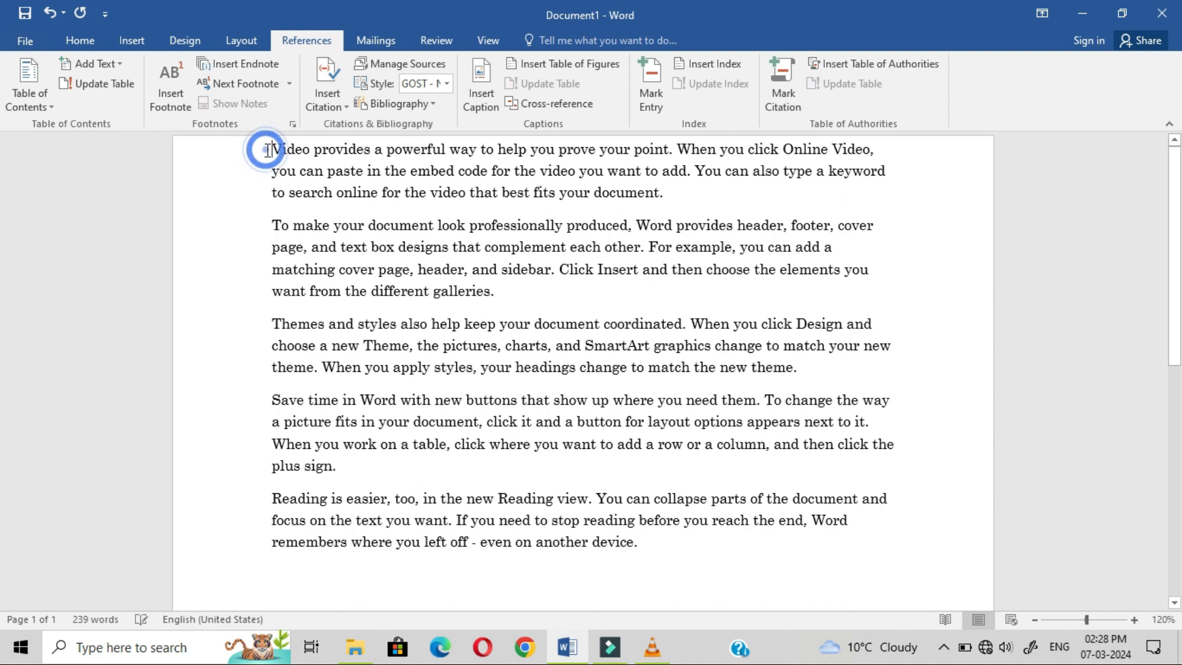
{"action": "key", "text": "Return"}
{"action": "key", "text": "Return"}
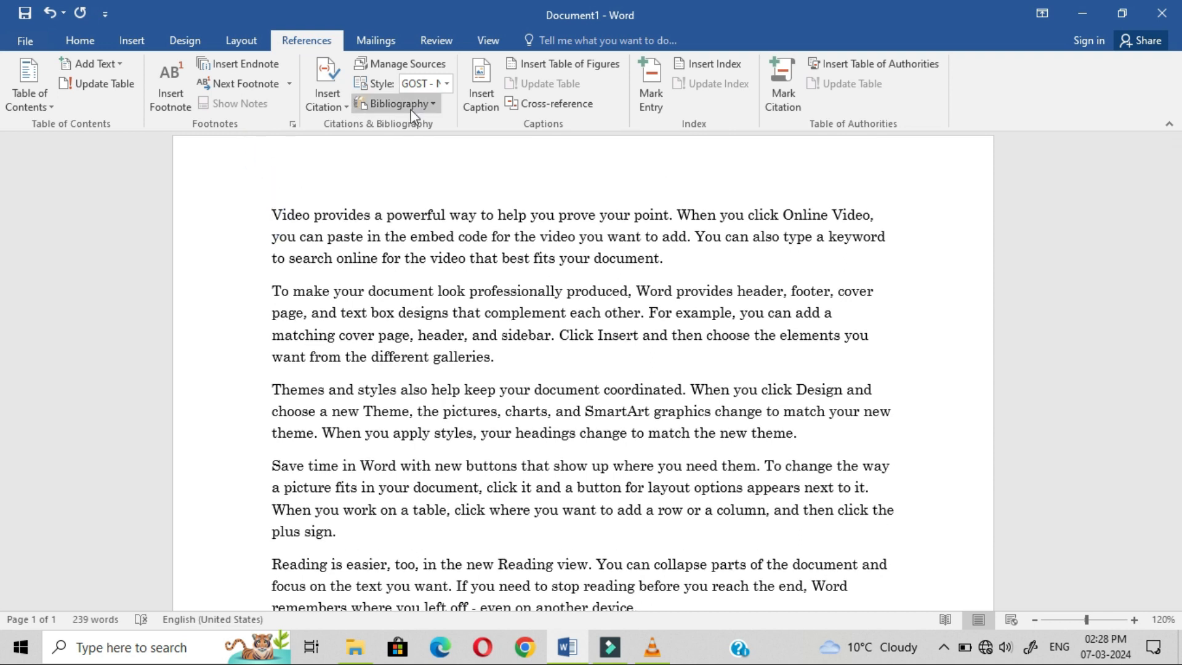
{"action": "left_click", "coordinate": [670, 260]}
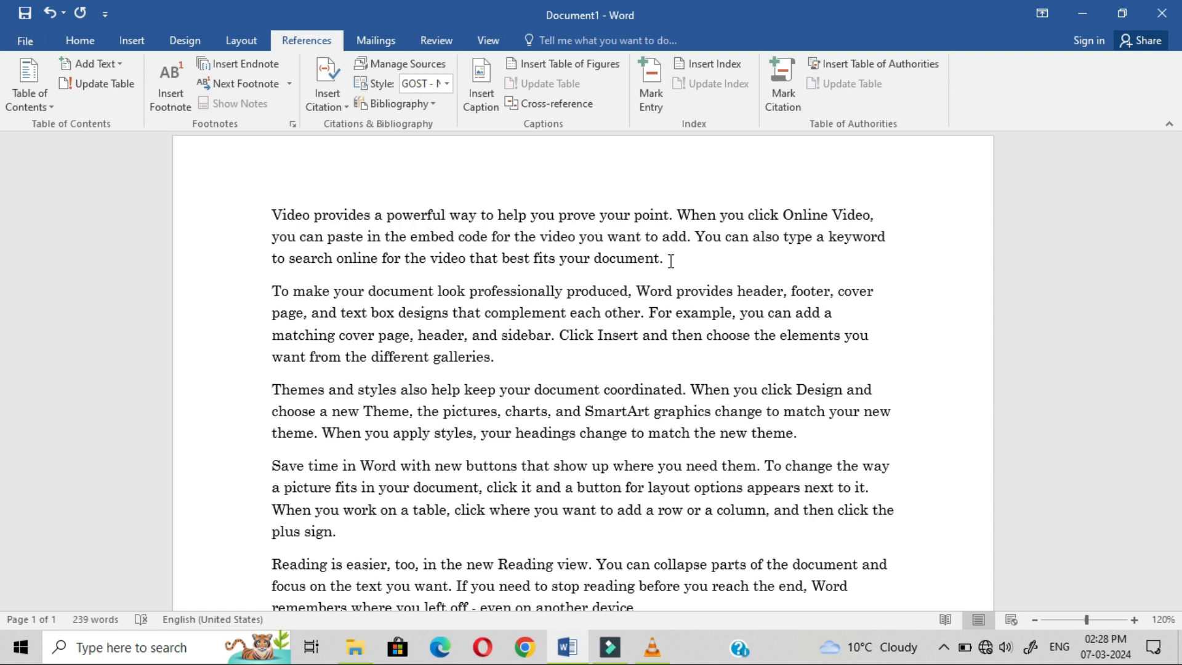
{"action": "key", "text": "Return"}
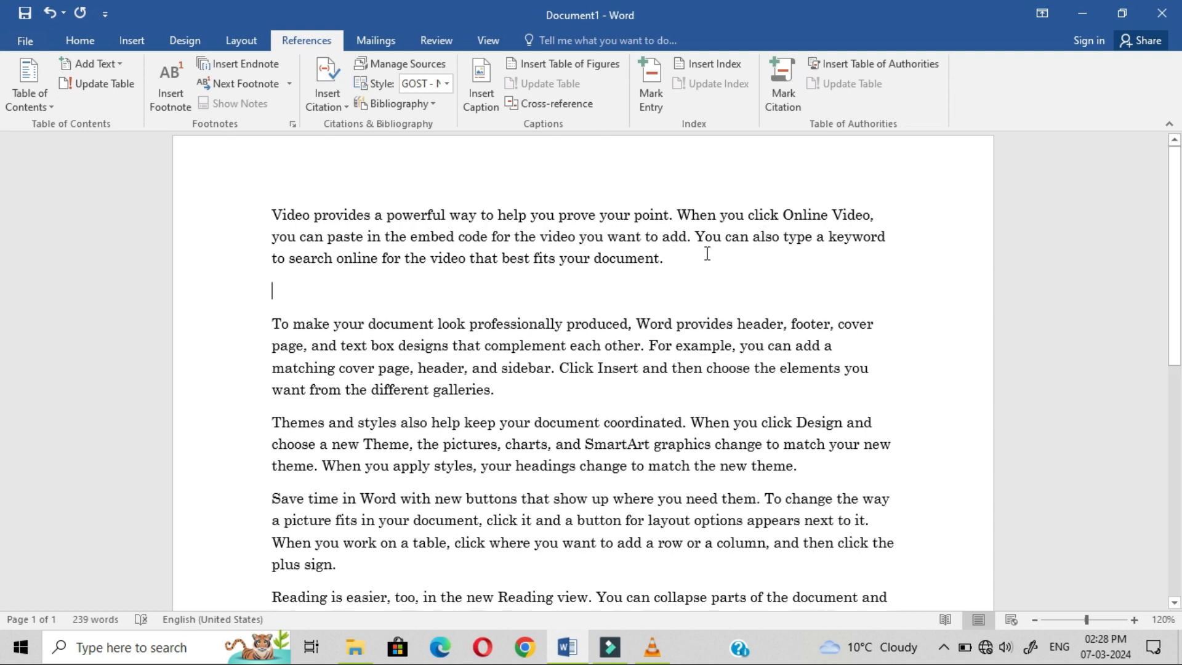
Step: Insert a Figure 1 caption on the empty line below the first paragraph
{"action": "left_click", "coordinate": [479, 111]}
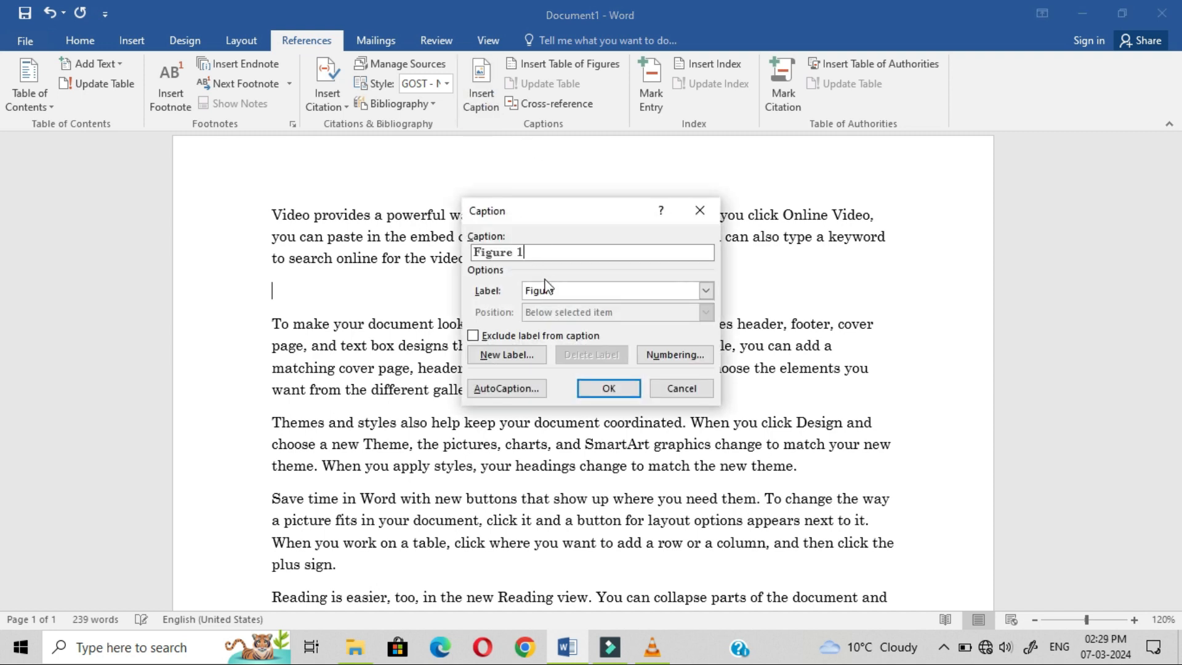
{"action": "left_click", "coordinate": [610, 389]}
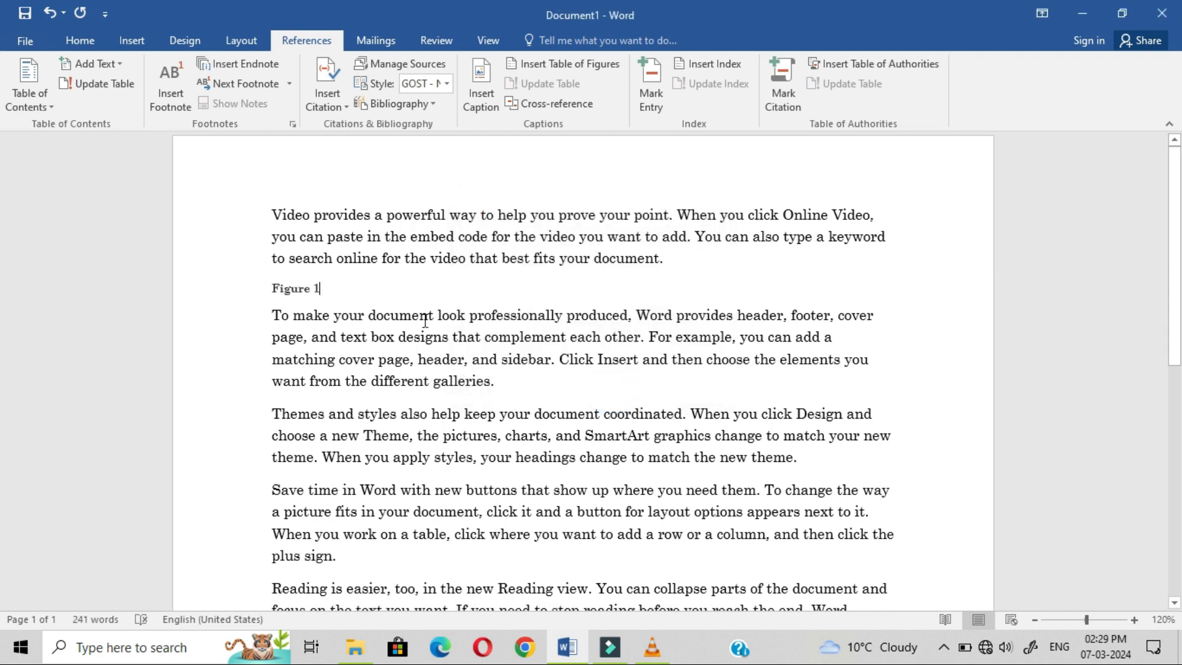
{"action": "left_click", "coordinate": [252, 298]}
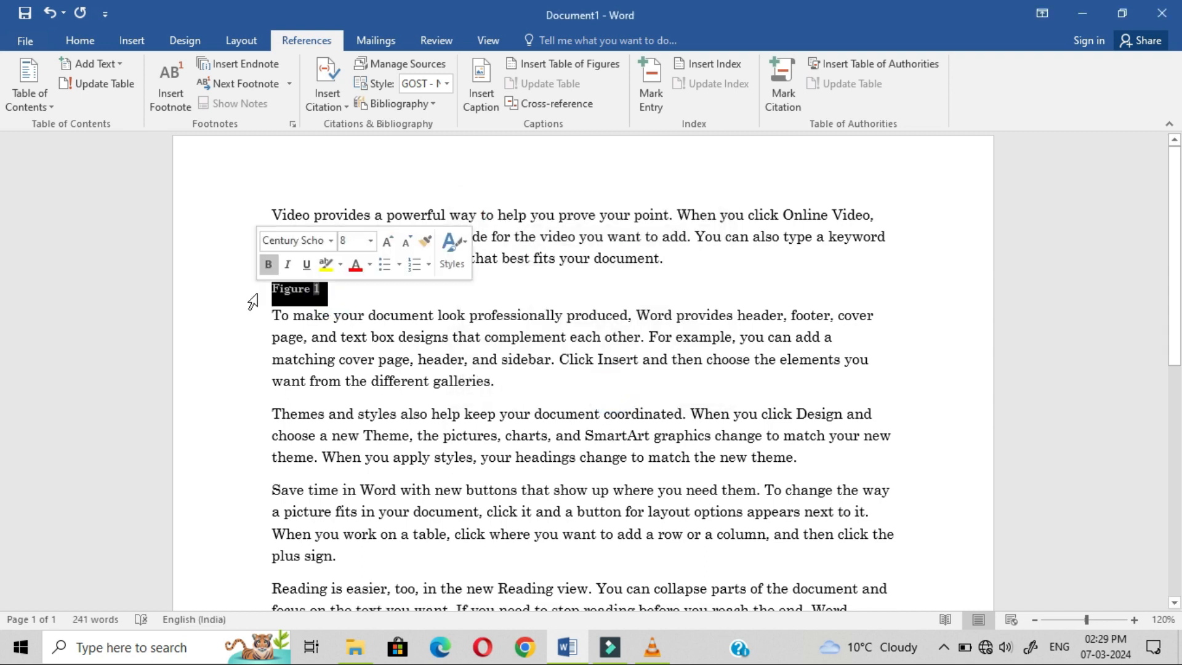
{"action": "left_click", "coordinate": [445, 285]}
Step: Insert a Figure 2 caption after "plus sign.", leaving the table of contents uninserted
{"action": "left_click", "coordinate": [439, 556]}
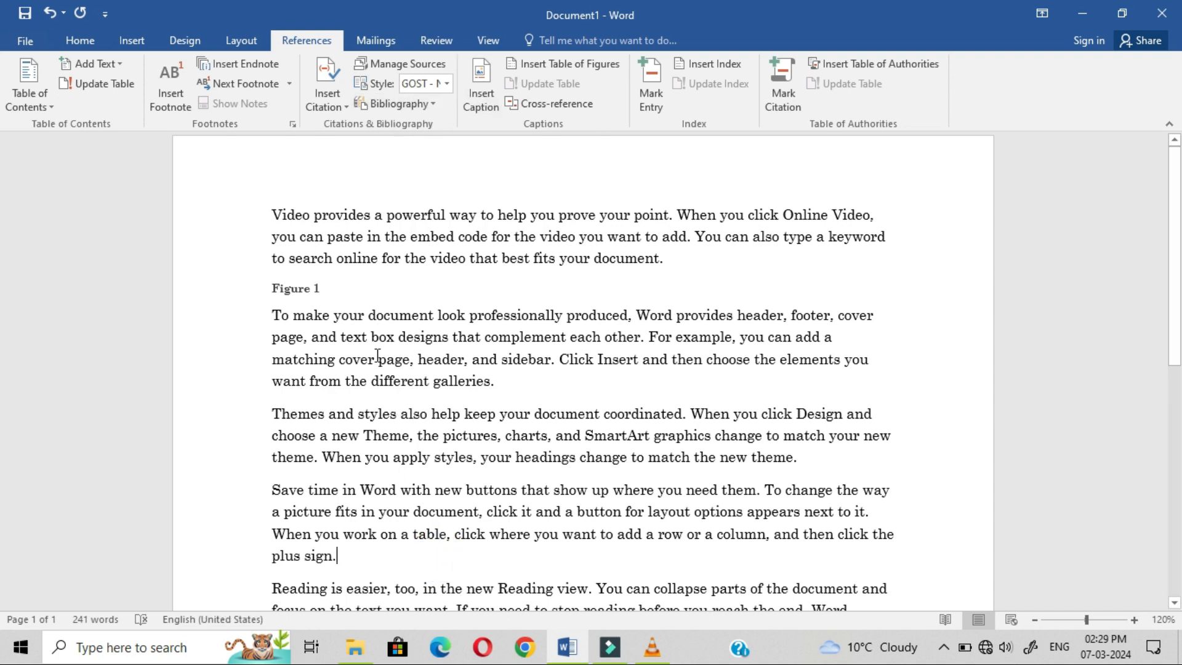
{"action": "left_click", "coordinate": [482, 98]}
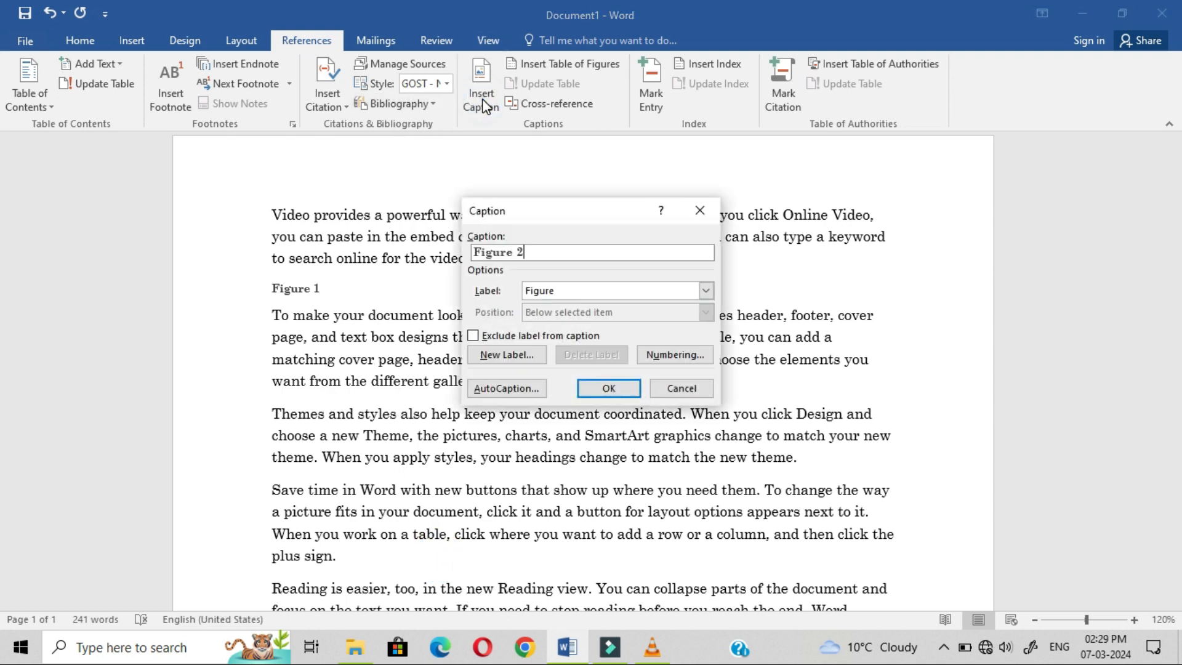
{"action": "left_click", "coordinate": [601, 391]}
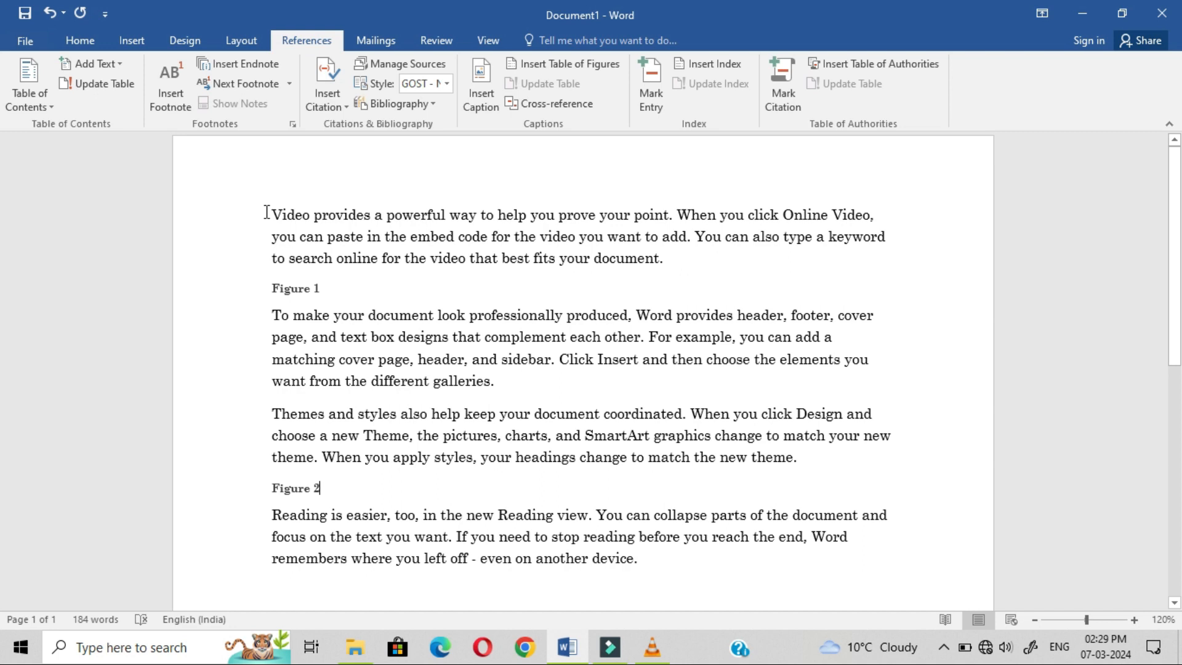
{"action": "left_click", "coordinate": [27, 103]}
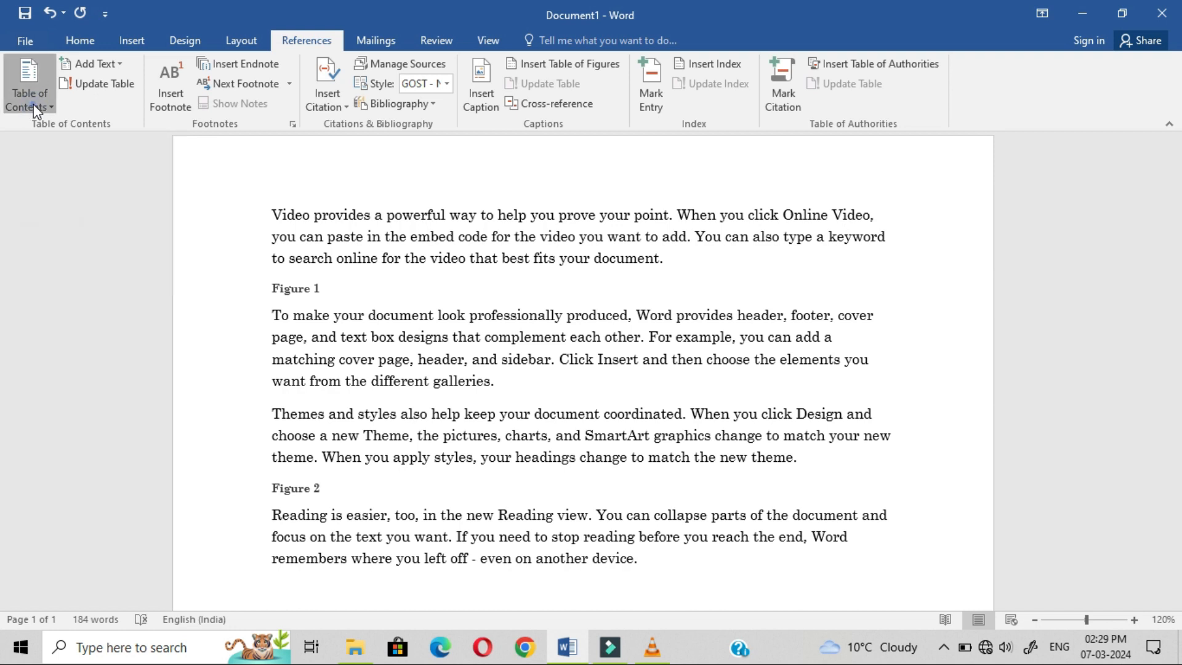
{"action": "left_click", "coordinate": [529, 289]}
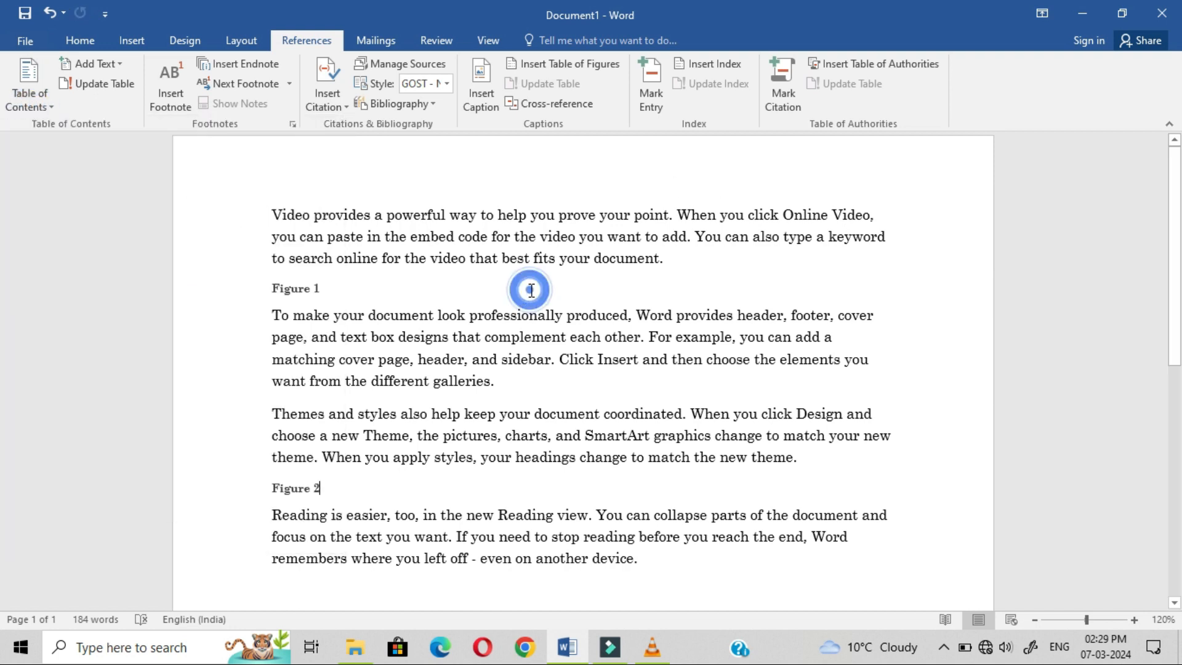
Step: Insert a page break before "Video" and add empty lines at the top of page 1
{"action": "left_click", "coordinate": [270, 210]}
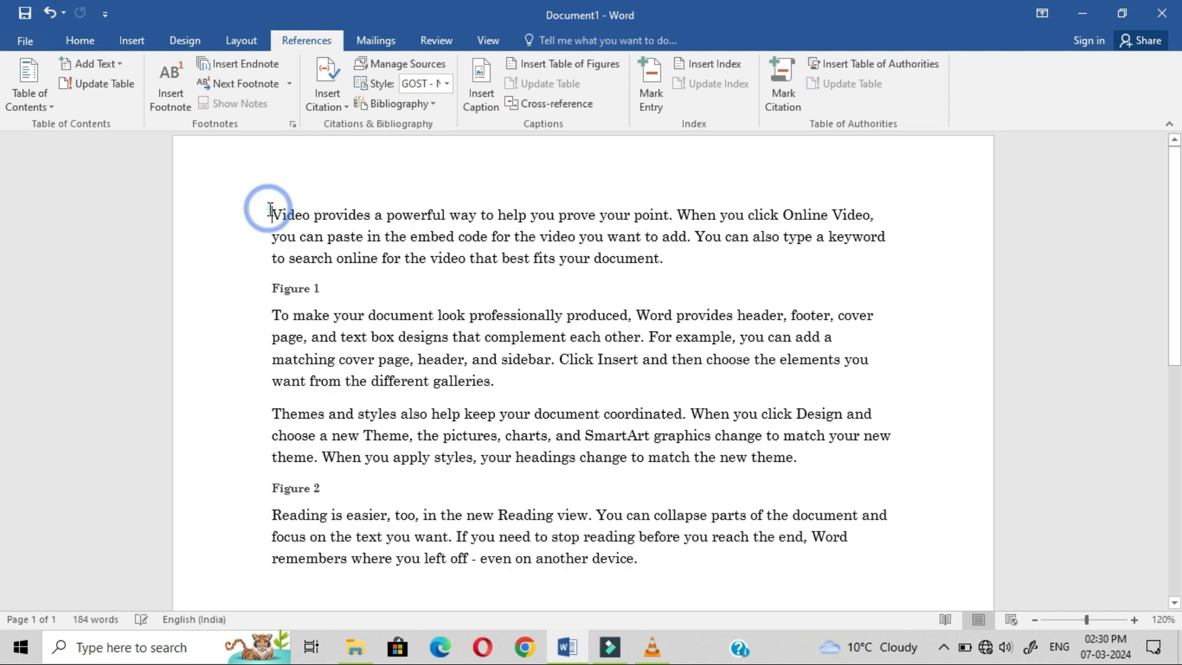
{"action": "key", "text": "ctrl+Return"}
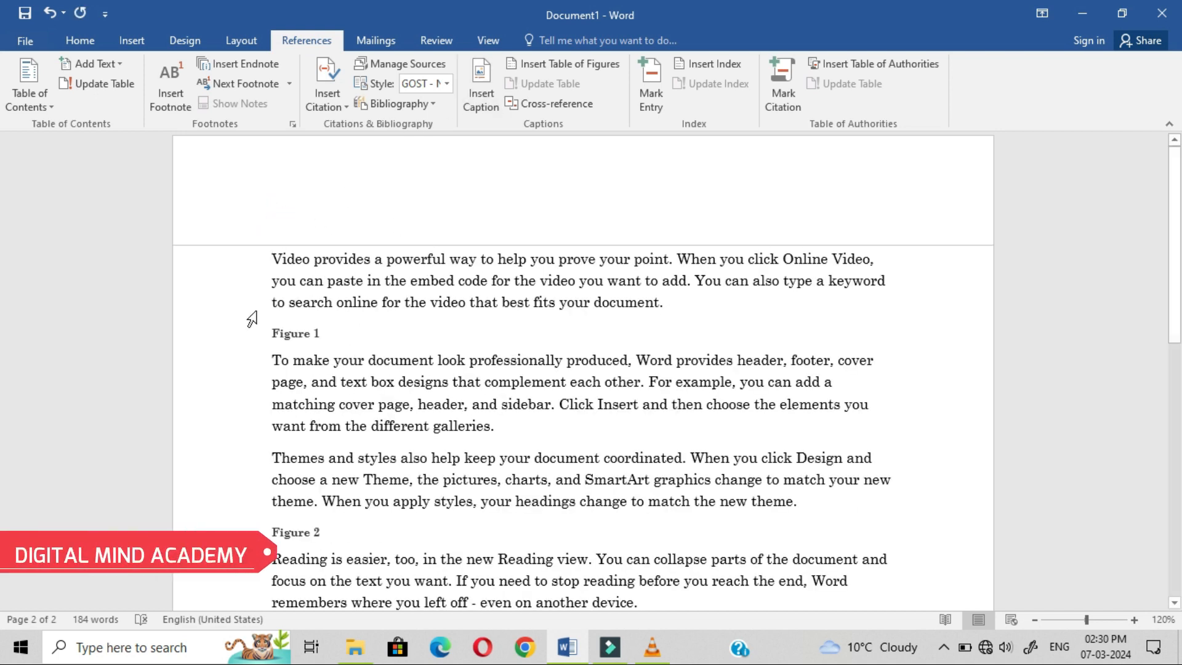
{"action": "left_click", "coordinate": [330, 165]}
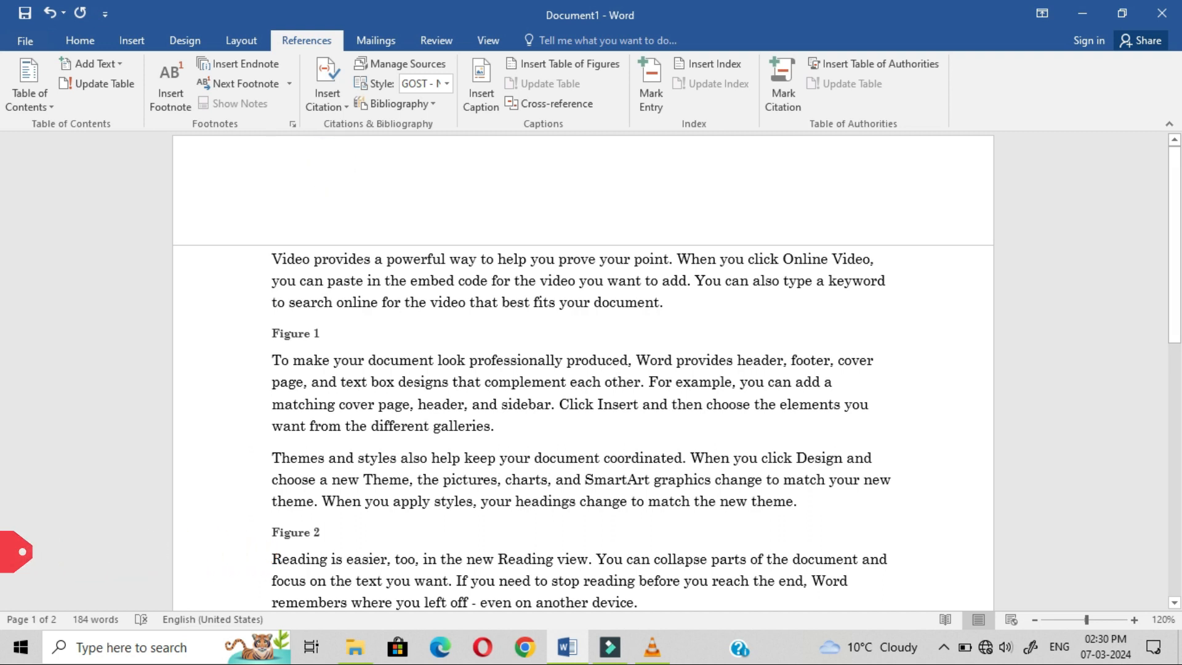
{"action": "key", "text": "Return"}
{"action": "key", "text": "Return"}
{"action": "key", "text": "Return"}
{"action": "key", "text": "Return"}
{"action": "key", "text": "Return"}
{"action": "key", "text": "Return"}
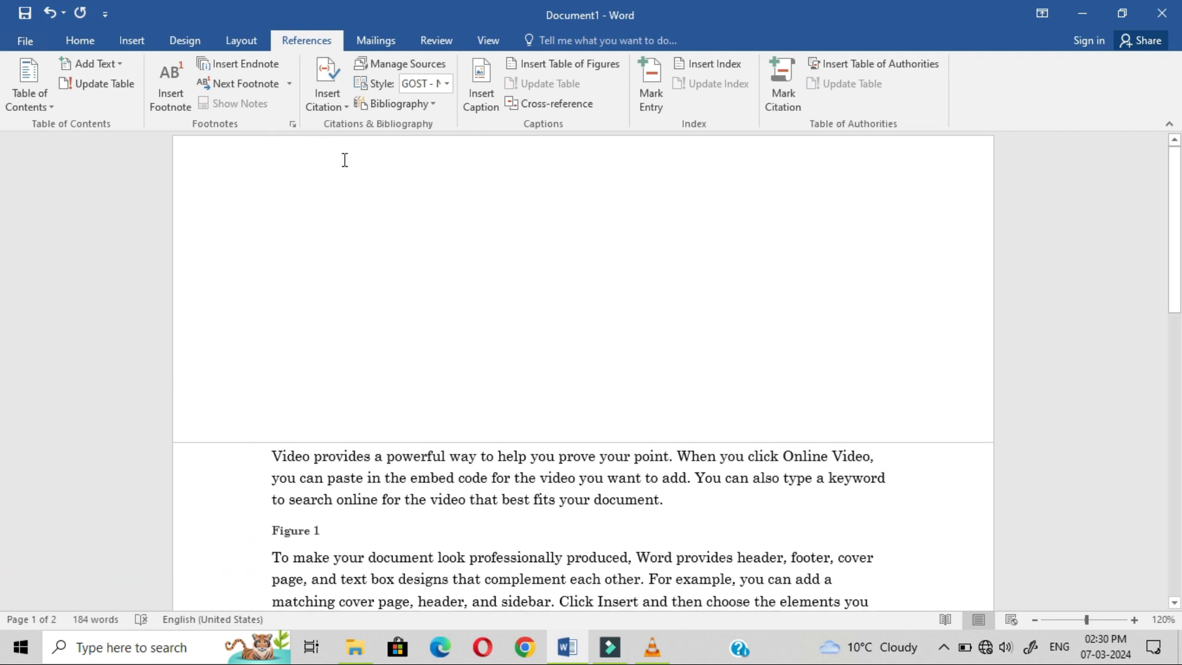
{"action": "left_click", "coordinate": [333, 175]}
Step: Insert a table of figures at the top of page 1
{"action": "left_click", "coordinate": [573, 68]}
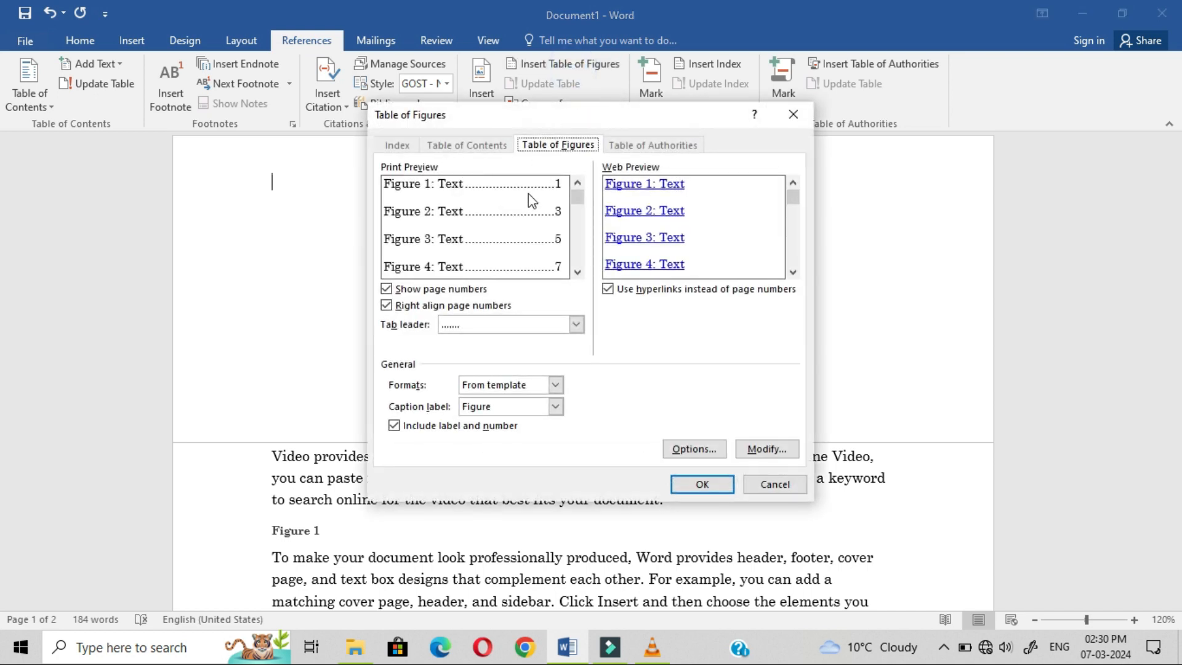
{"action": "left_click", "coordinate": [703, 485]}
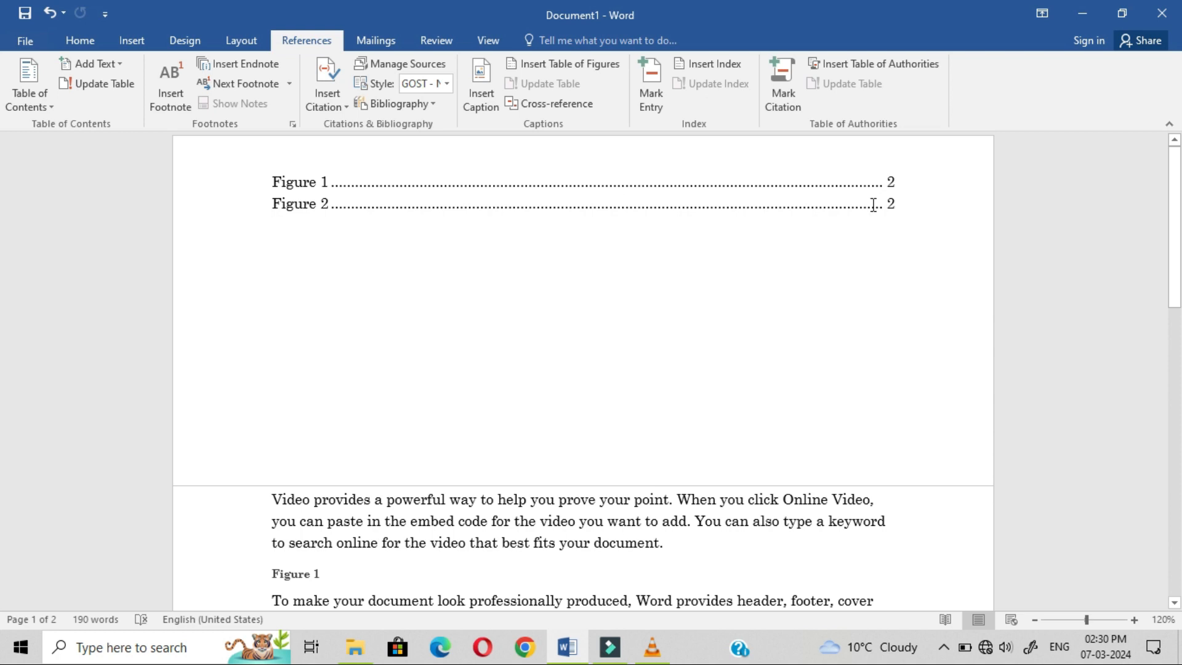
{"action": "left_click_drag", "start_coordinate": [1173, 222], "coordinate": [1176, 371]}
Step: Start the Themes paragraph on a new page with a page break
{"action": "left_click", "coordinate": [525, 316]}
{"action": "left_click", "coordinate": [522, 310]}
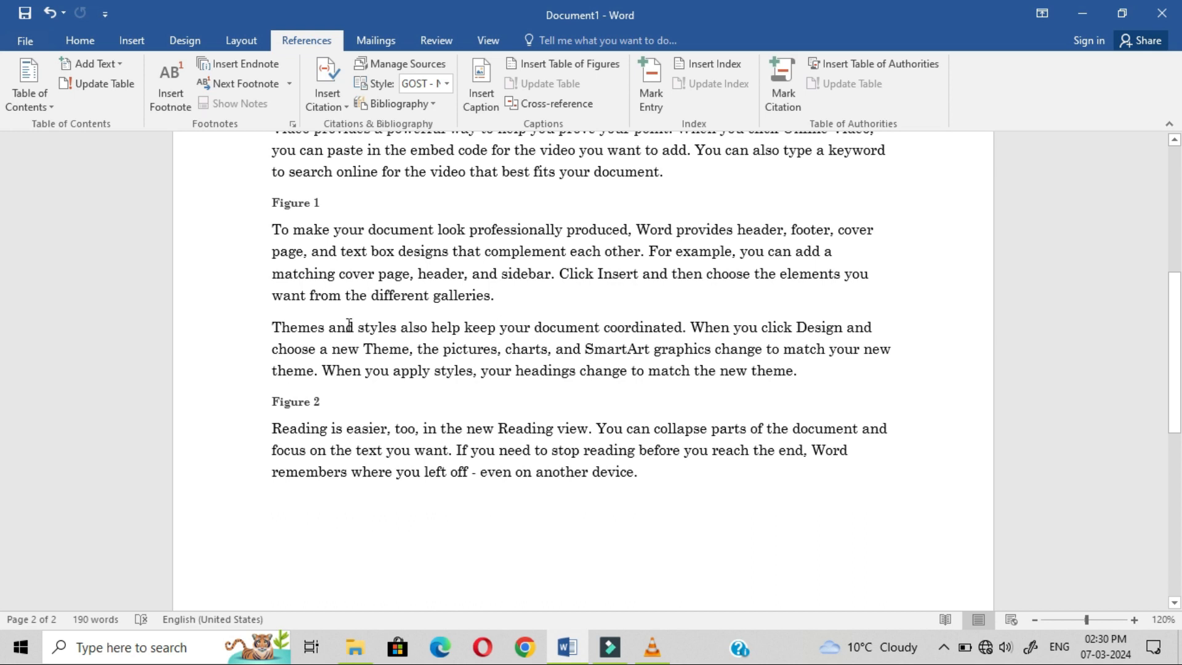
{"action": "left_click", "coordinate": [266, 326]}
{"action": "key", "text": "ctrl+Return"}
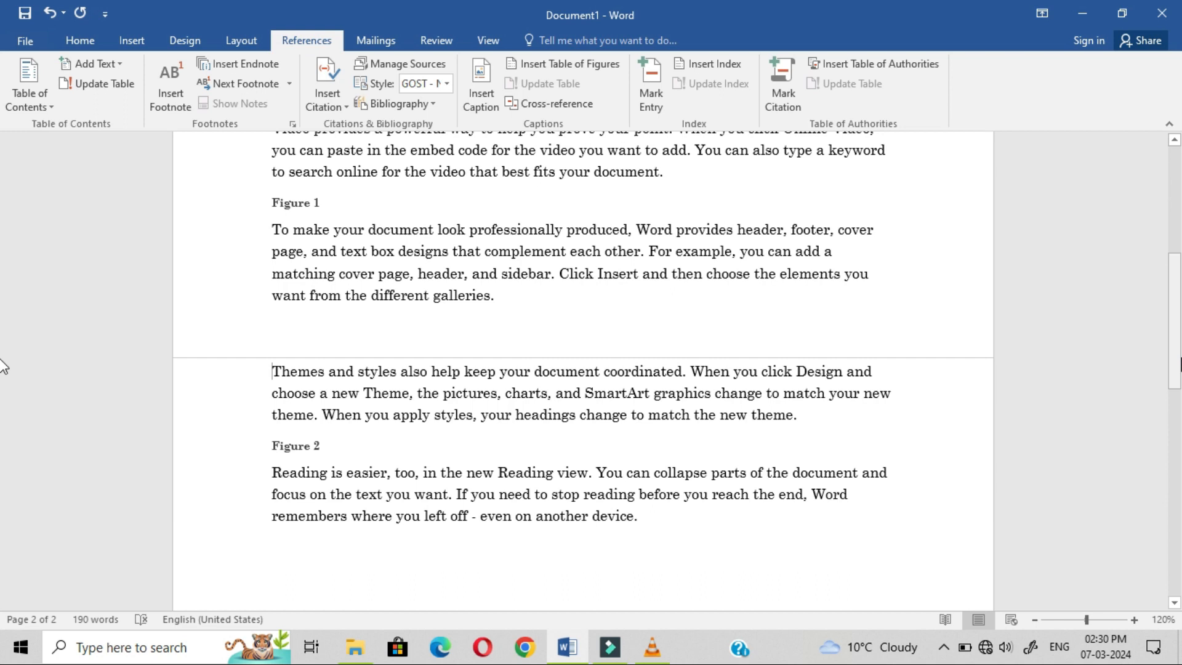
{"action": "left_click_drag", "start_coordinate": [1175, 342], "coordinate": [1175, 237]}
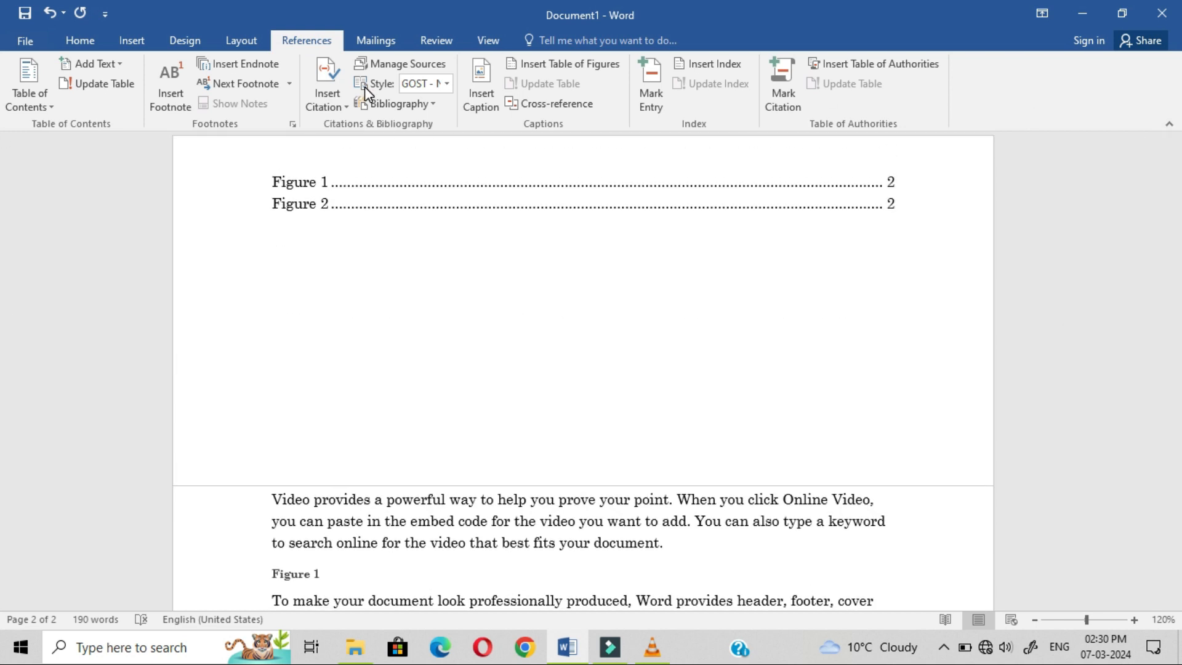
Step: Select the table of figures and begin updating it
{"action": "left_click", "coordinate": [345, 175]}
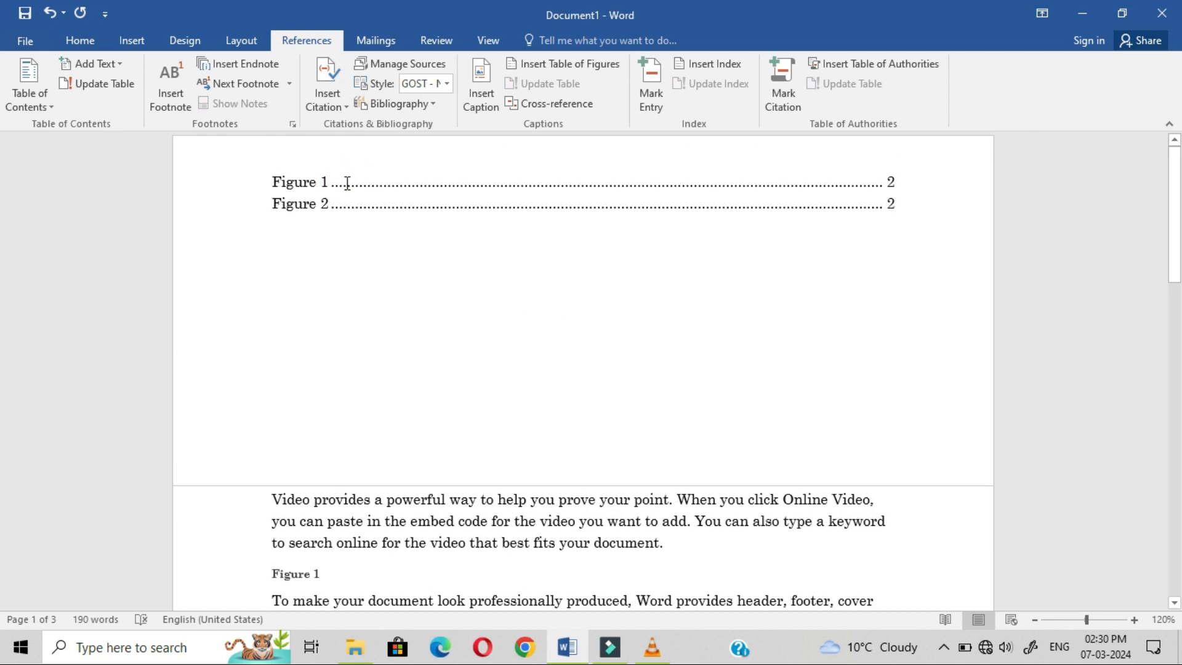
{"action": "left_click", "coordinate": [346, 182]}
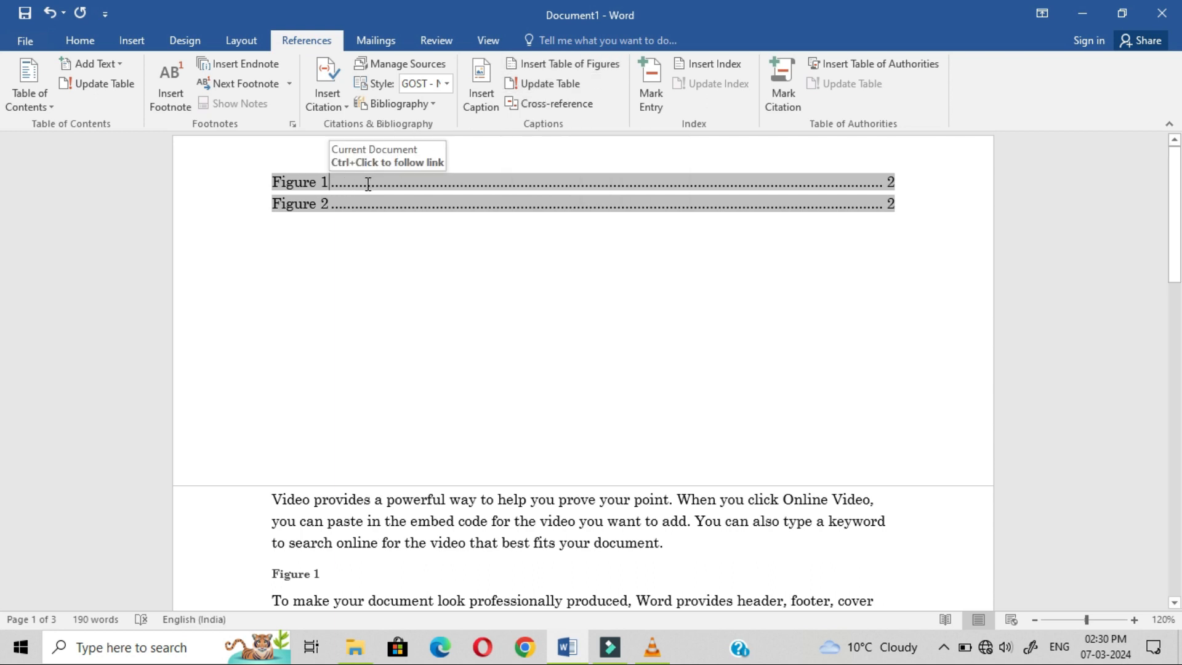
{"action": "left_click", "coordinate": [542, 87]}
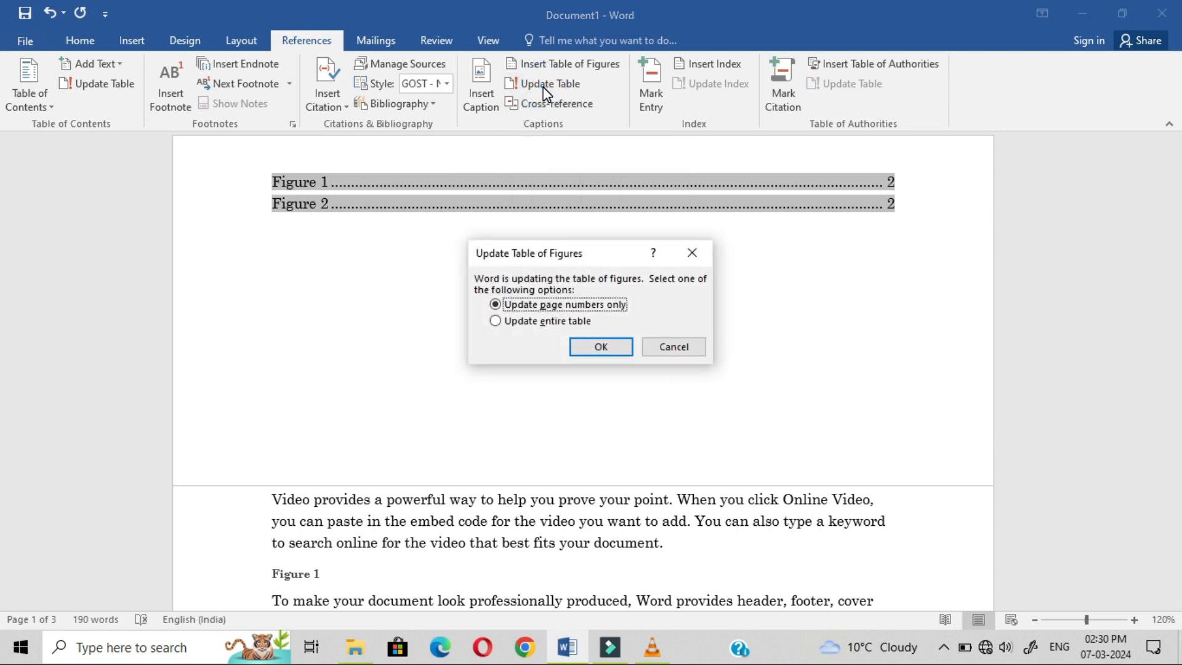
Step: Apply Update entire table so Figure 2 now lists page 3
{"action": "left_click", "coordinate": [507, 322]}
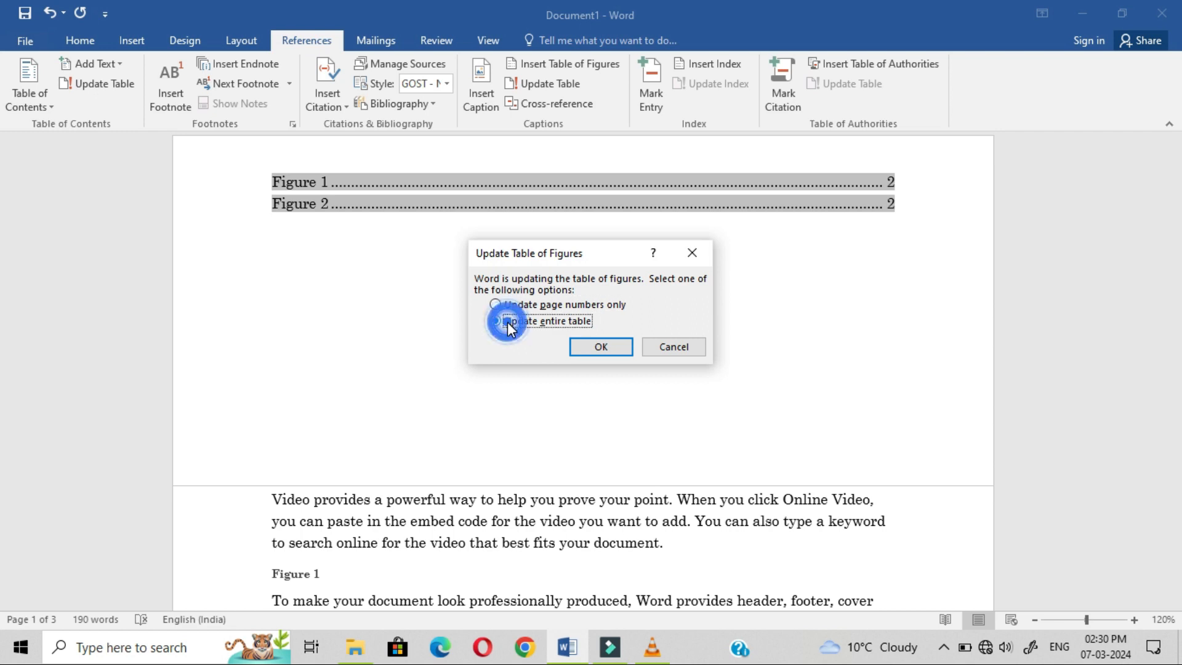
{"action": "left_click", "coordinate": [589, 348]}
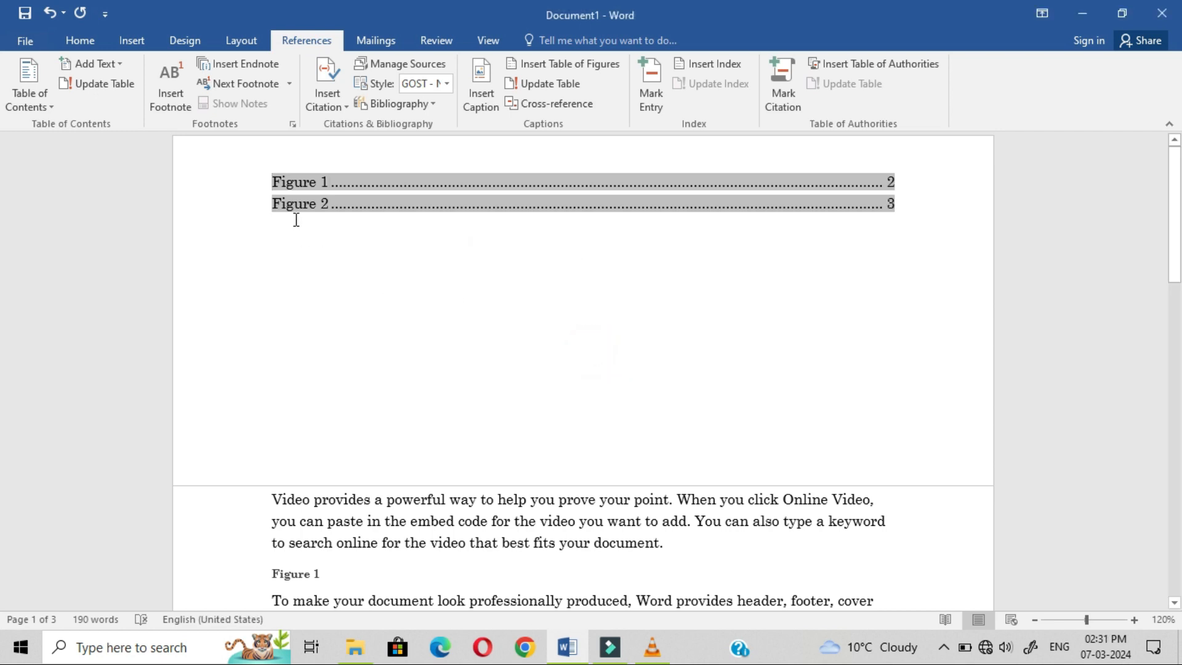
{"action": "left_click", "coordinate": [477, 200]}
{"action": "left_click", "coordinate": [741, 236]}
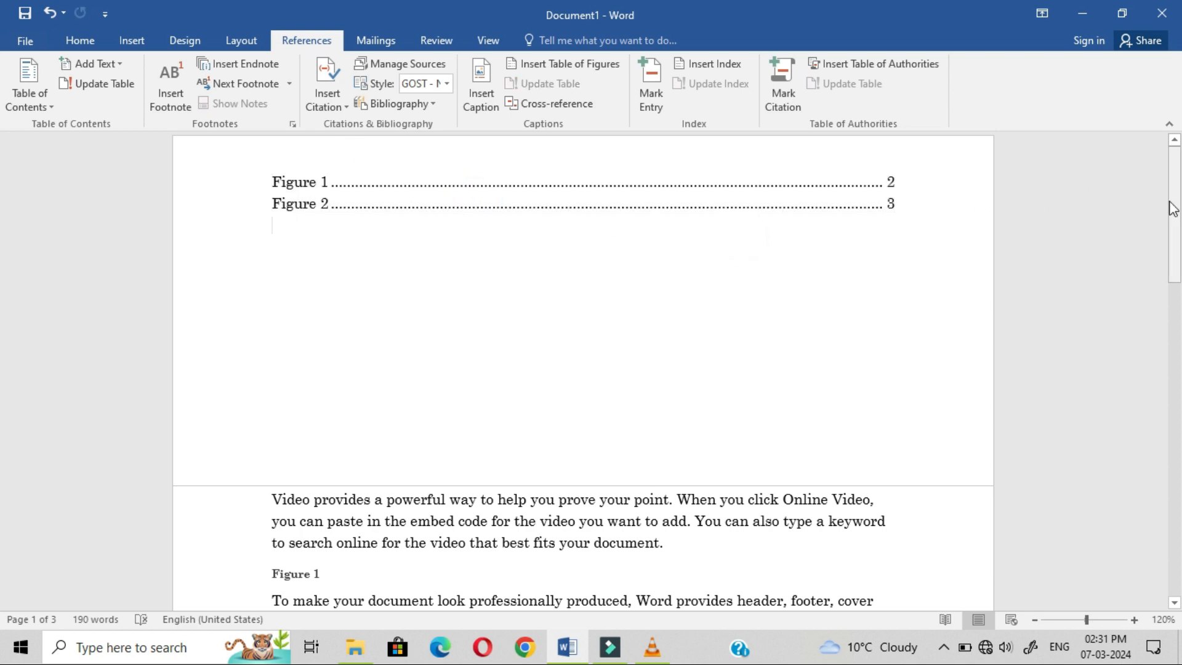
{"action": "left_click_drag", "start_coordinate": [1172, 208], "coordinate": [1155, 172]}
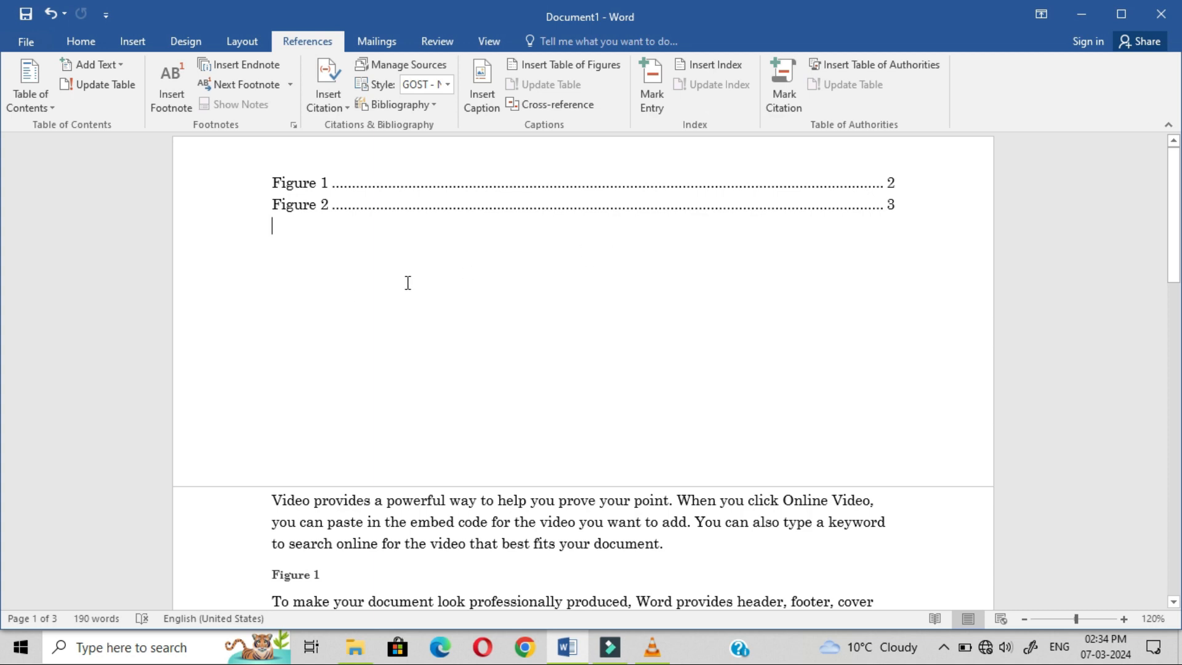
Step: Delete all content and regenerate the sample paragraphs with =rand()
{"action": "key", "text": "ctrl+a"}
{"action": "key", "text": "Delete"}
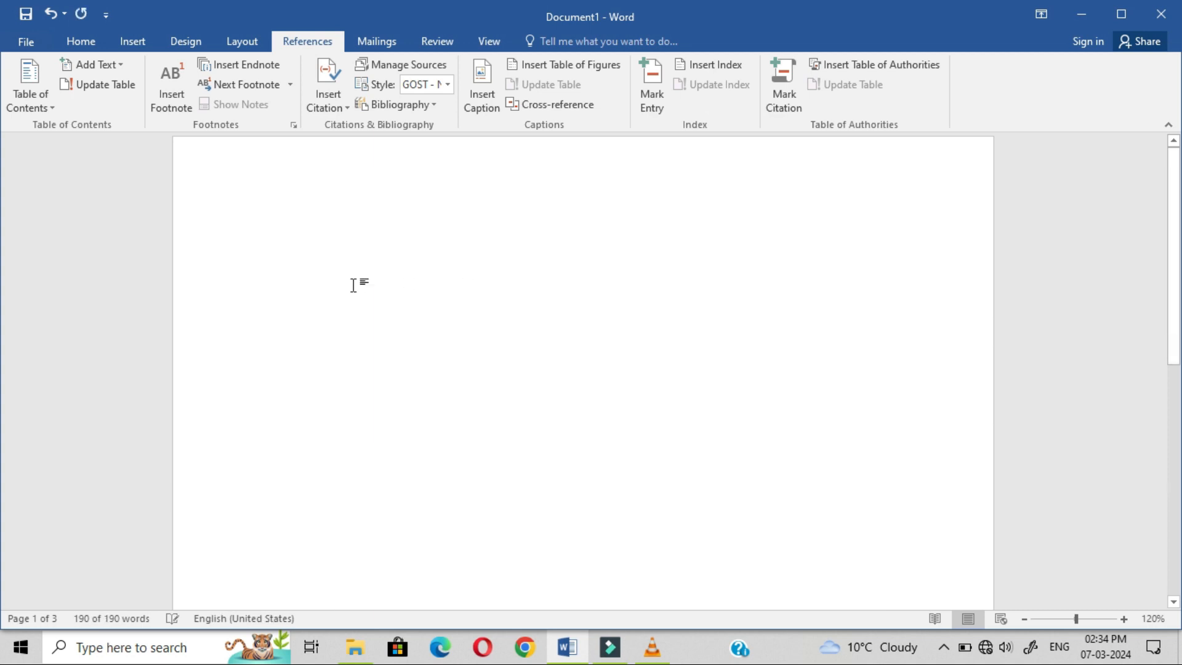
{"action": "type", "text": "=rand()"}
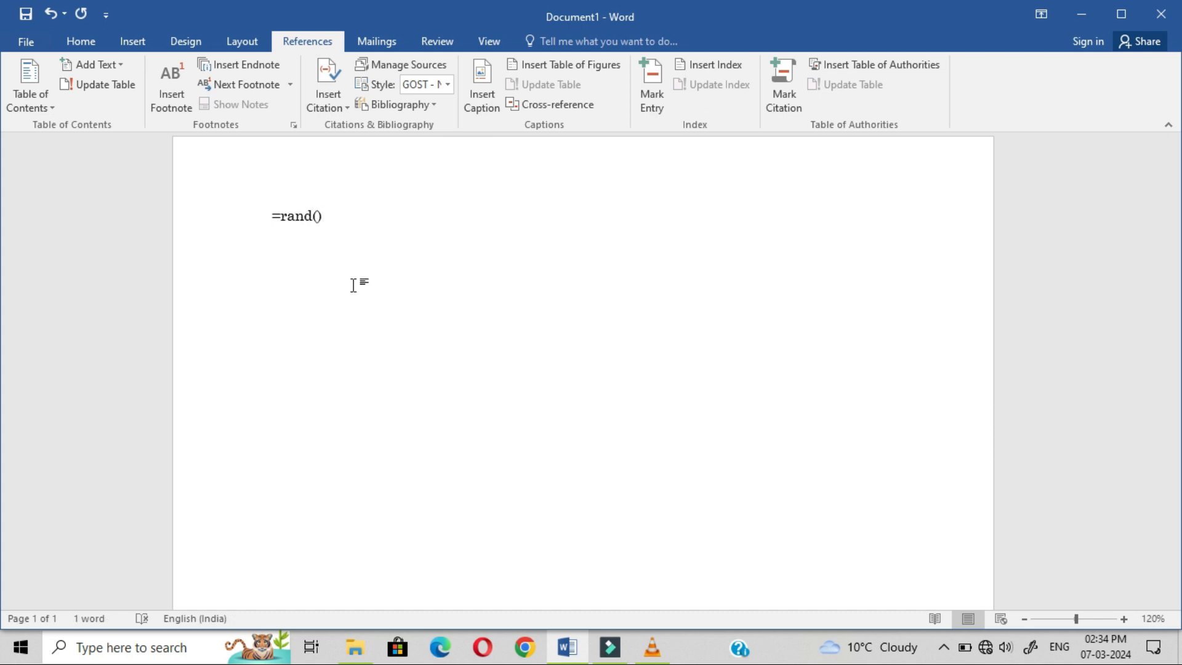
{"action": "key", "text": "Return"}
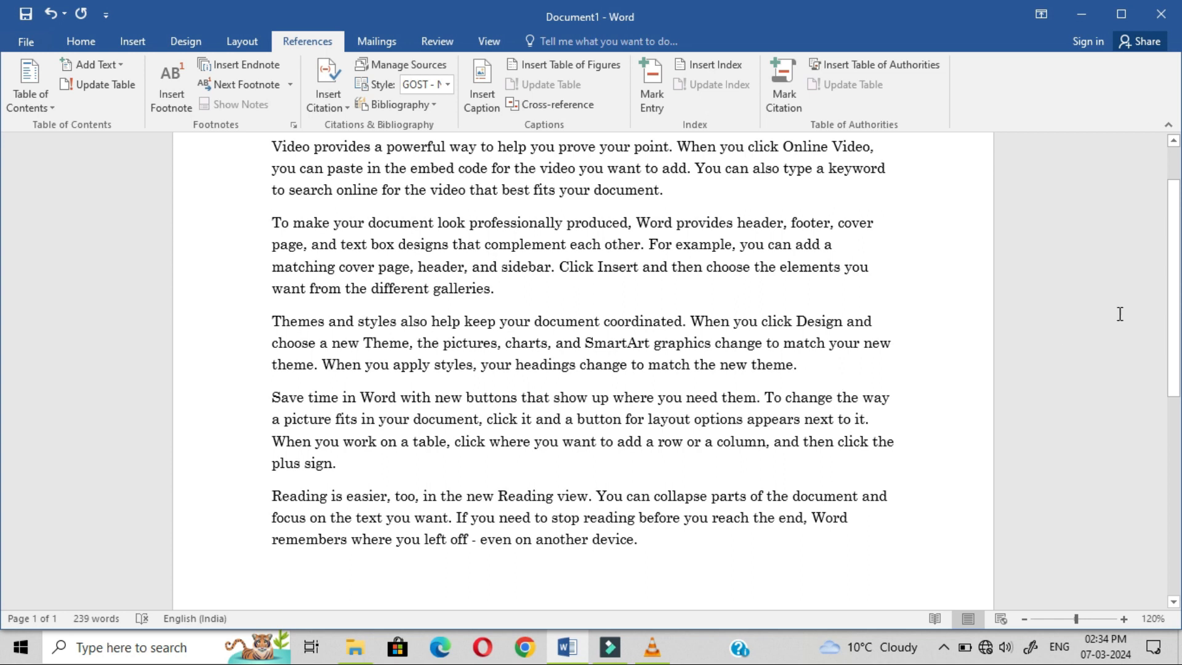
{"action": "left_click_drag", "start_coordinate": [1176, 203], "coordinate": [1176, 173]}
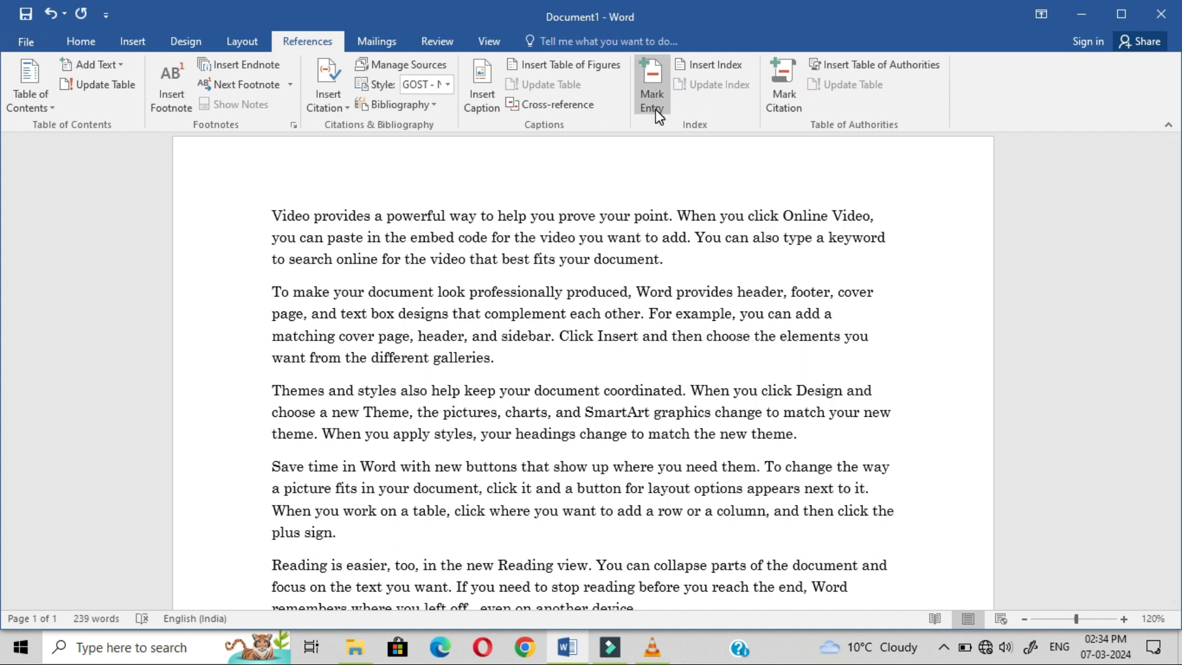
Step: Push the text to page 2 with blank lines on page 1, then select "To make your document"
{"action": "left_click", "coordinate": [268, 210]}
{"action": "key", "text": "ctrl+Return"}
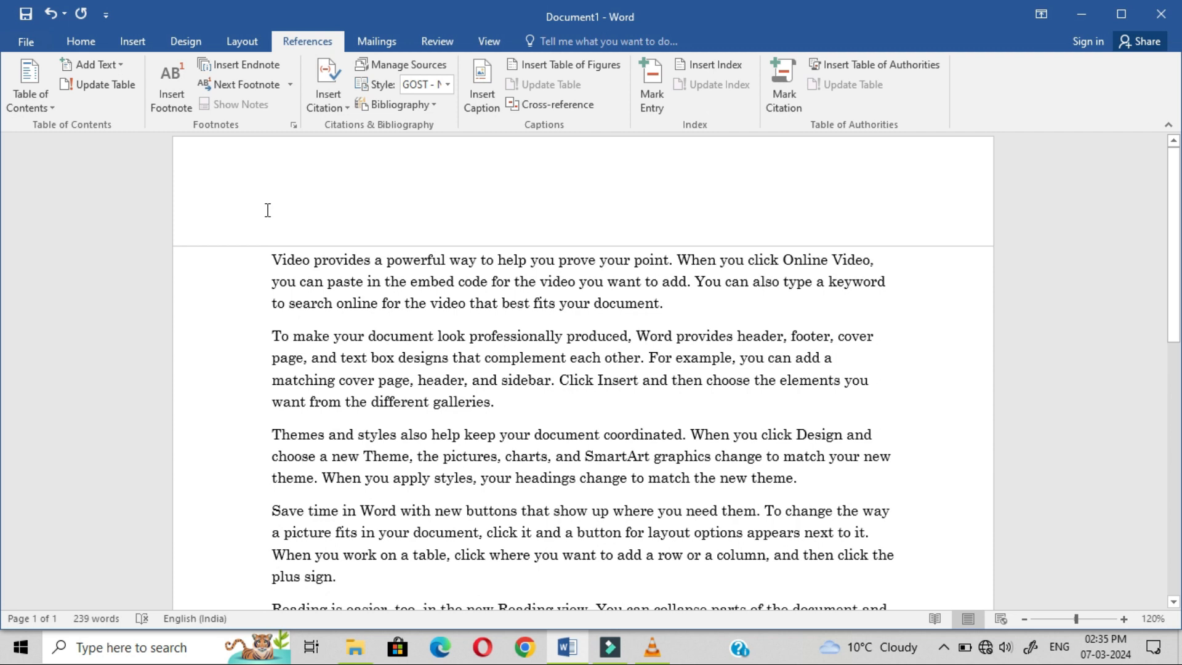
{"action": "left_click", "coordinate": [308, 176]}
{"action": "key", "text": "Return"}
{"action": "key", "text": "Return"}
{"action": "key", "text": "Return"}
{"action": "key", "text": "Return"}
{"action": "key", "text": "Return"}
{"action": "key", "text": "Return"}
{"action": "key", "text": "Return"}
{"action": "key", "text": "Return"}
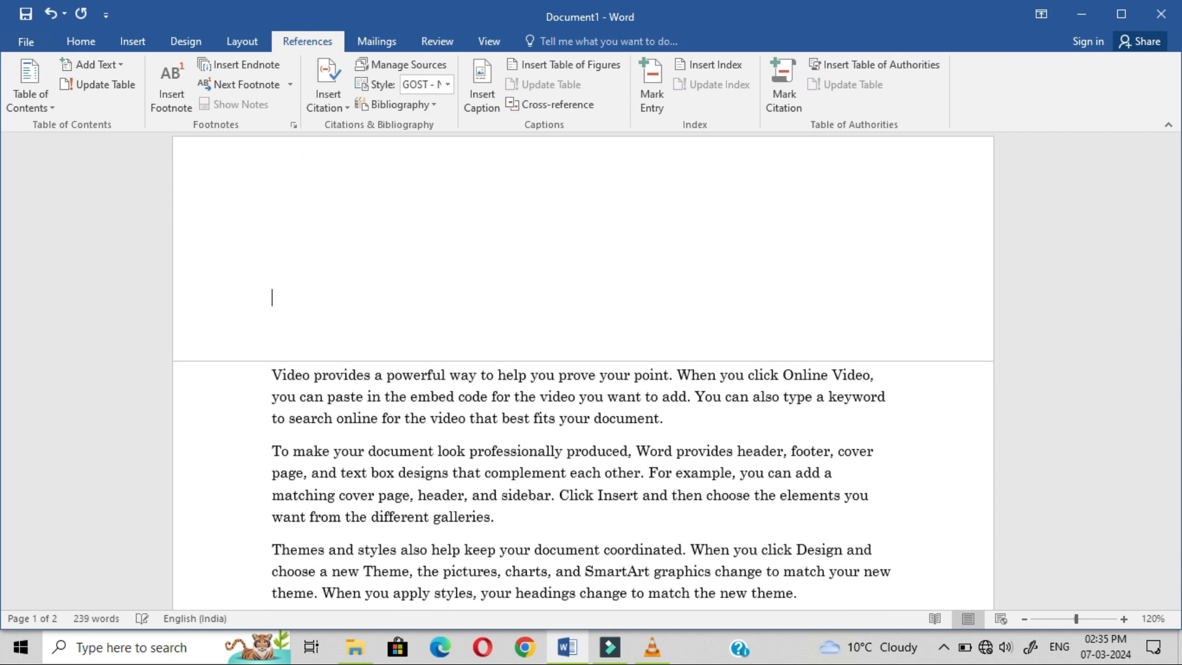
{"action": "left_click", "coordinate": [340, 191]}
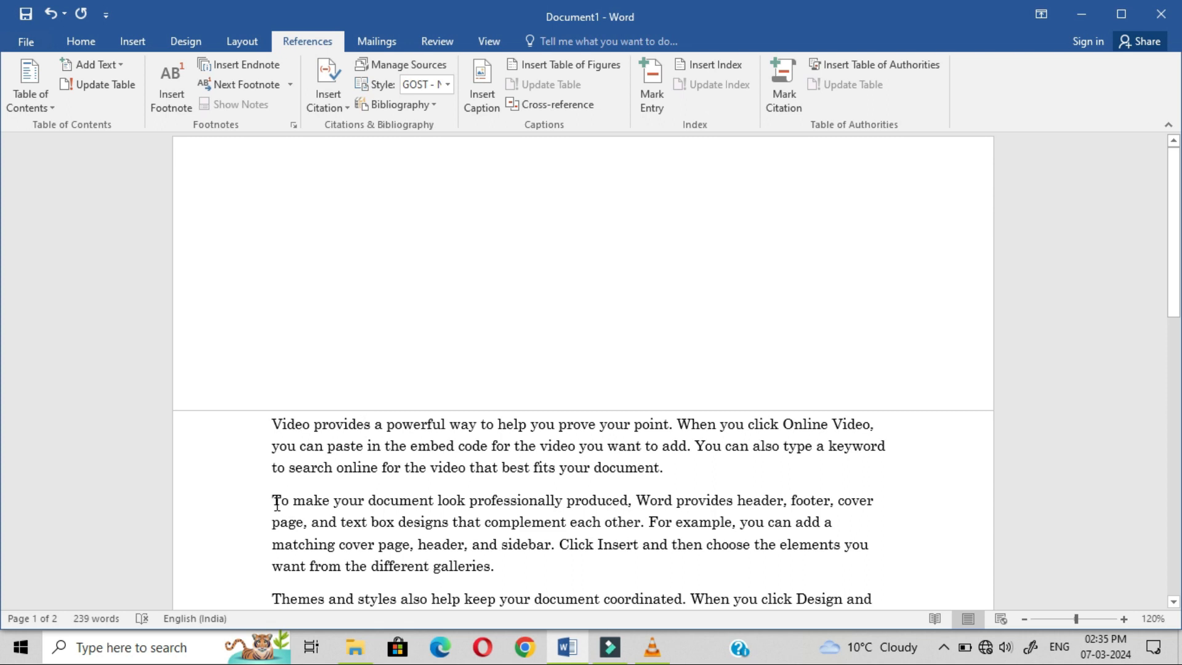
{"action": "left_click_drag", "start_coordinate": [272, 502], "coordinate": [437, 502]}
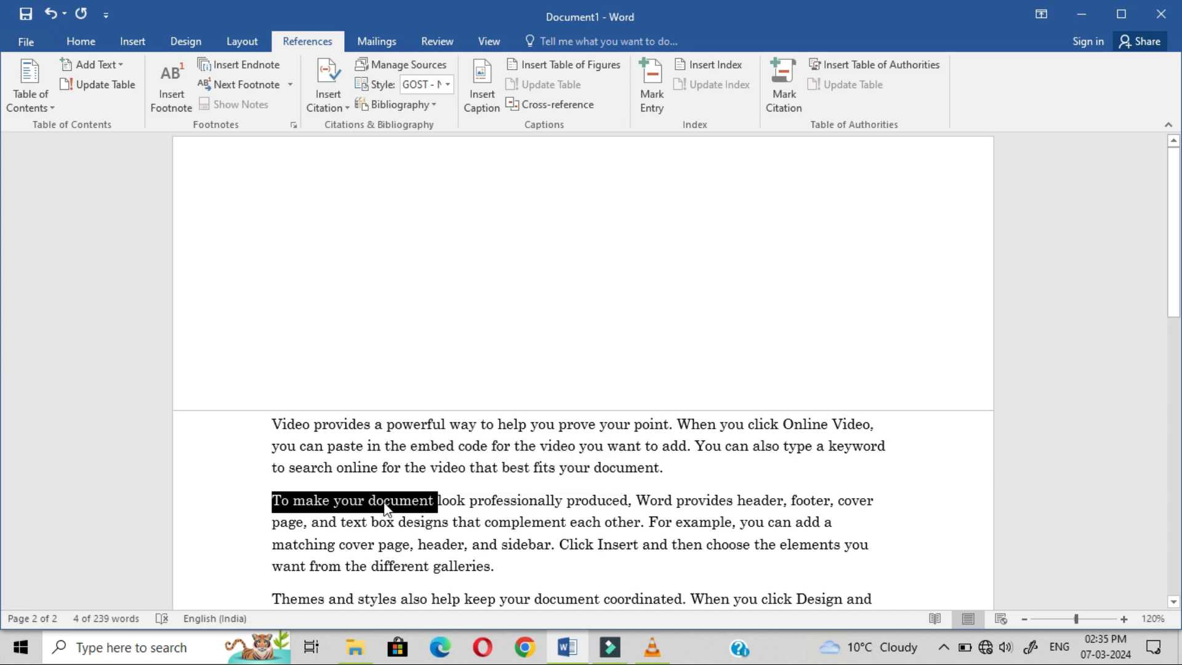
Step: Mark "To make your document" as an index entry with bold italic page numbers
{"action": "left_click", "coordinate": [660, 87]}
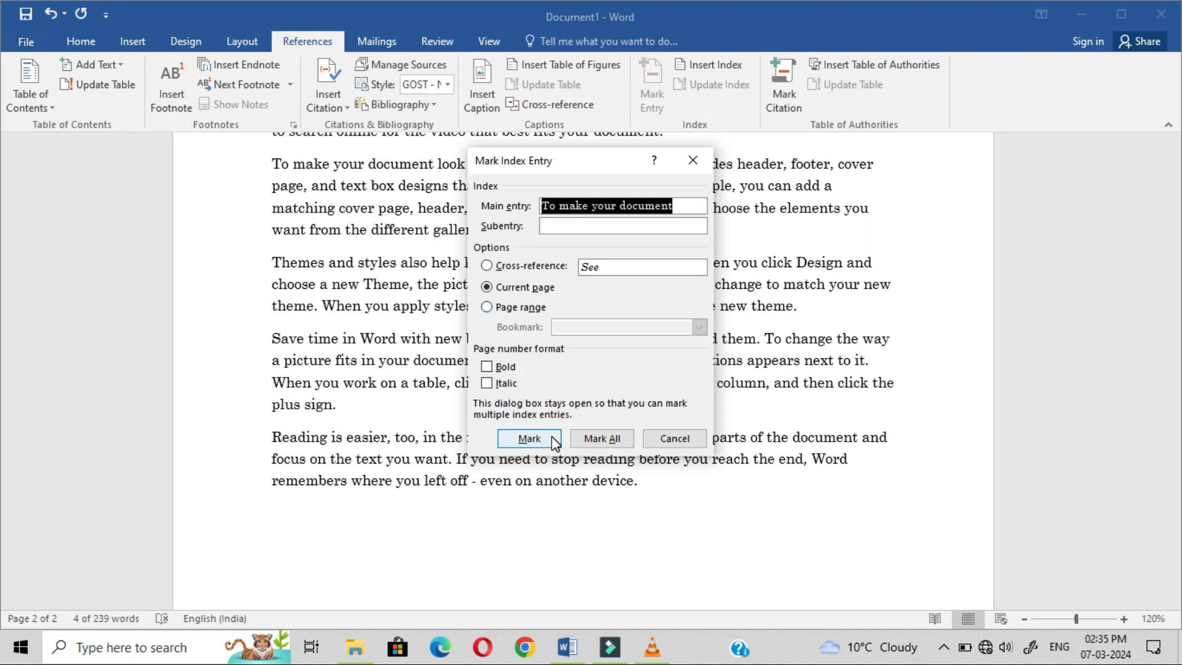
{"action": "left_click", "coordinate": [486, 366]}
{"action": "left_click", "coordinate": [486, 383]}
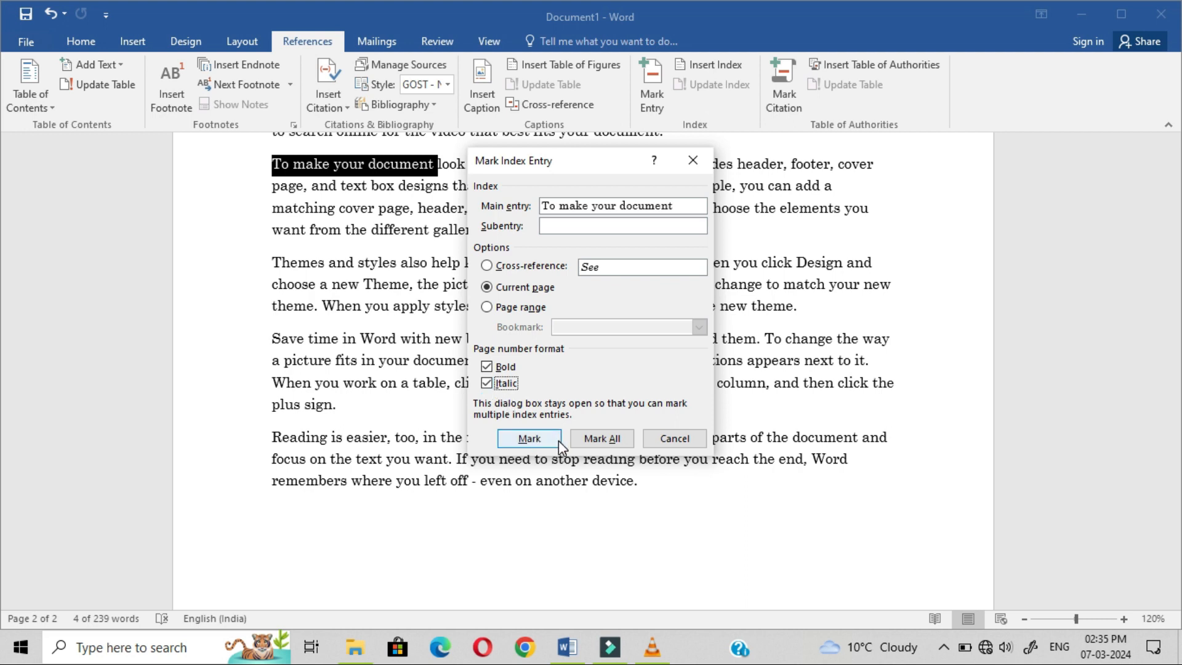
{"action": "left_click", "coordinate": [530, 438]}
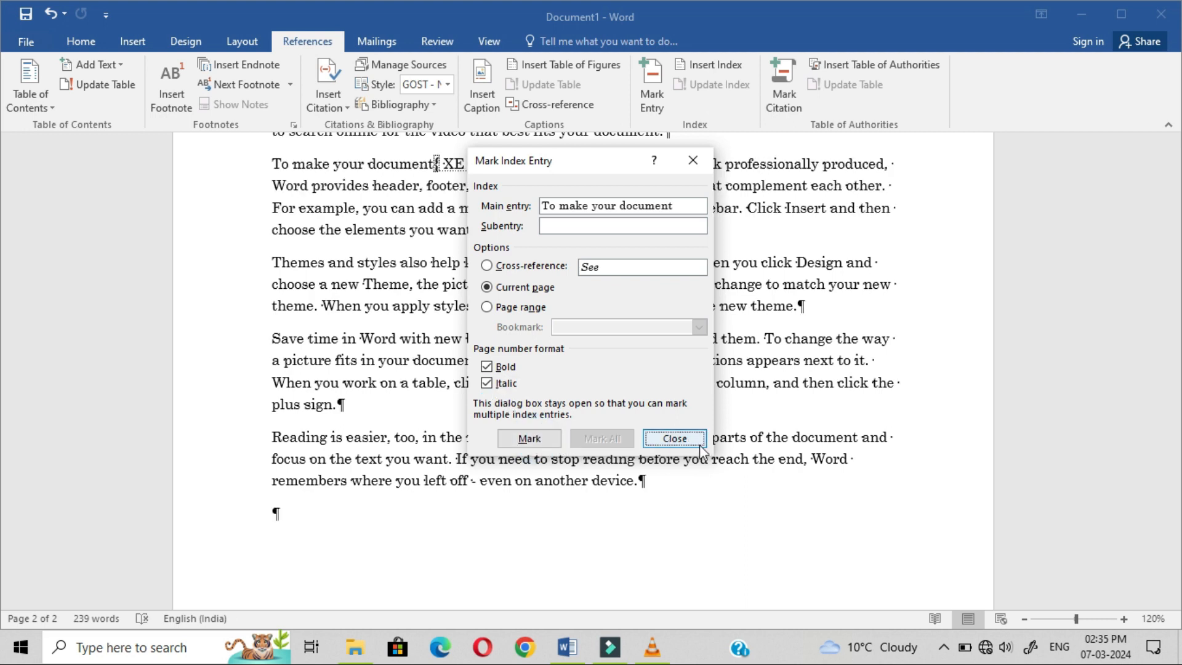
{"action": "left_click", "coordinate": [675, 438]}
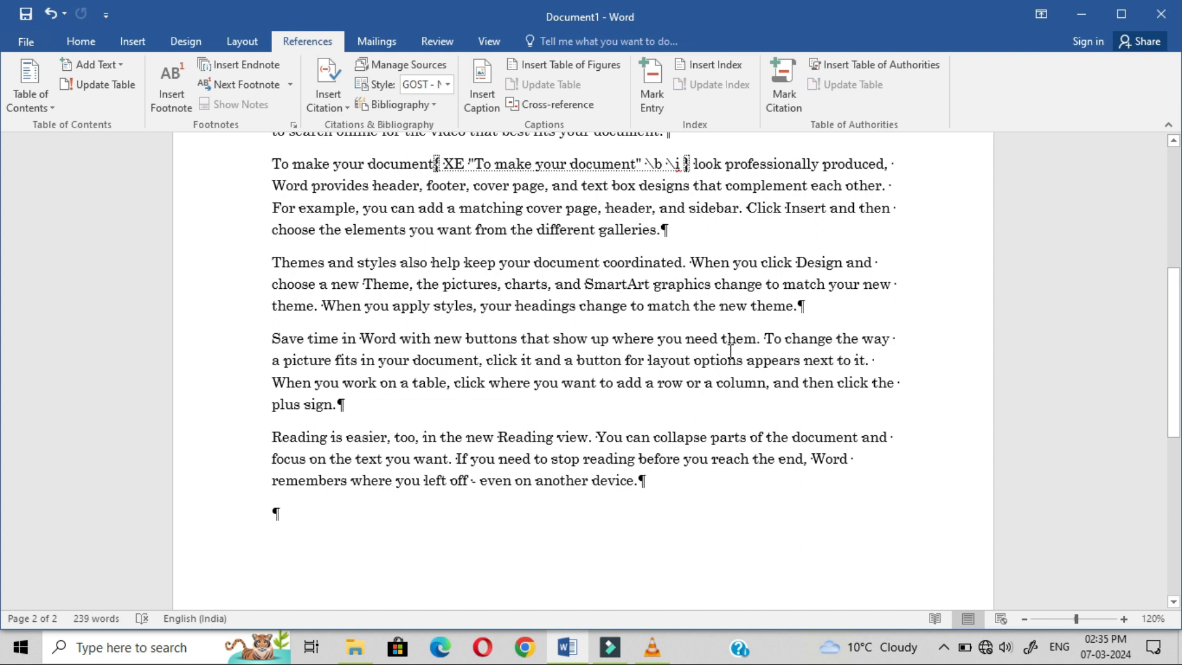
{"action": "left_click_drag", "start_coordinate": [1172, 369], "coordinate": [1165, 318]}
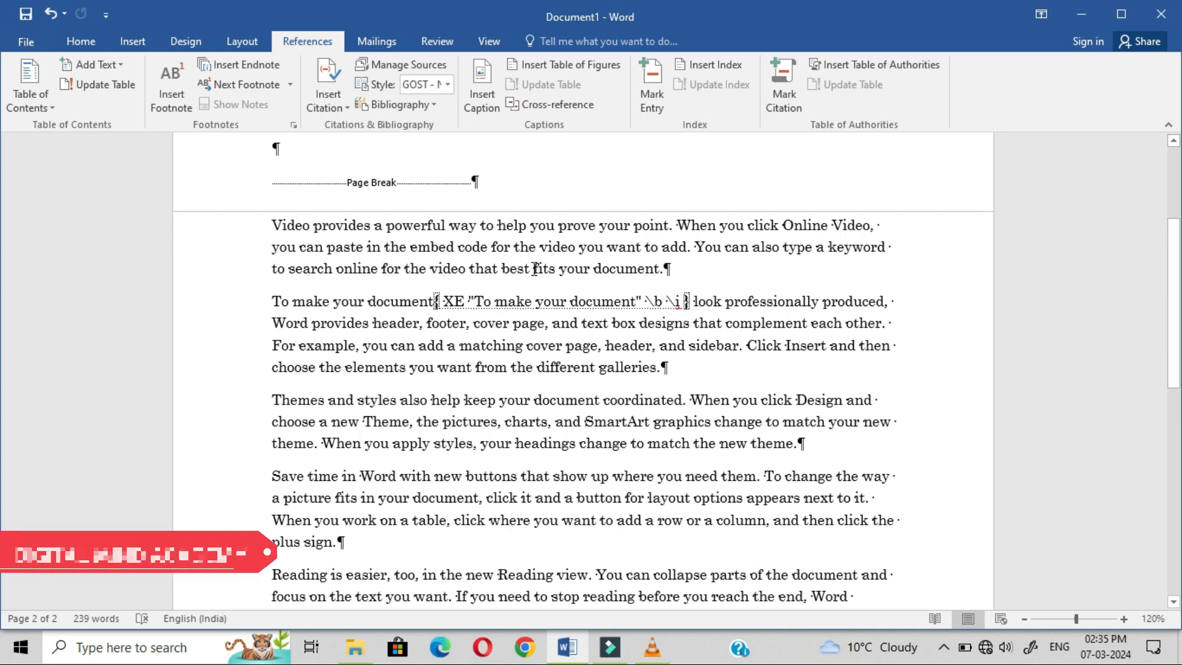
Step: Hide the formatting marks and return to the References tab
{"action": "left_click", "coordinate": [93, 45]}
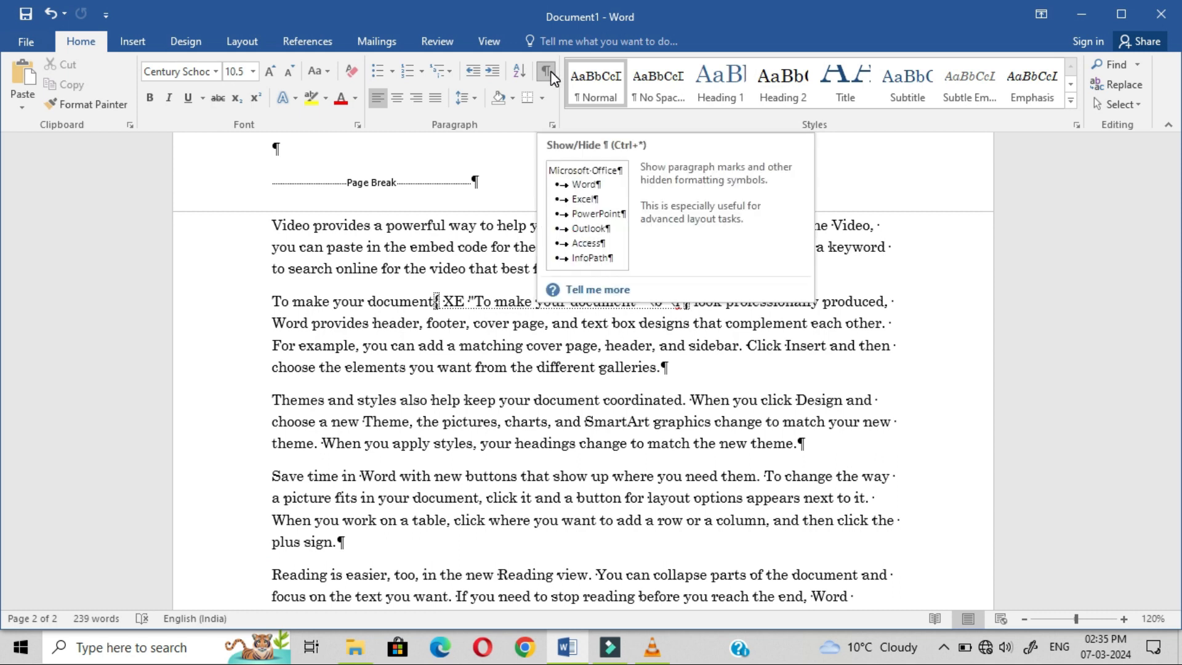
{"action": "left_click", "coordinate": [546, 71]}
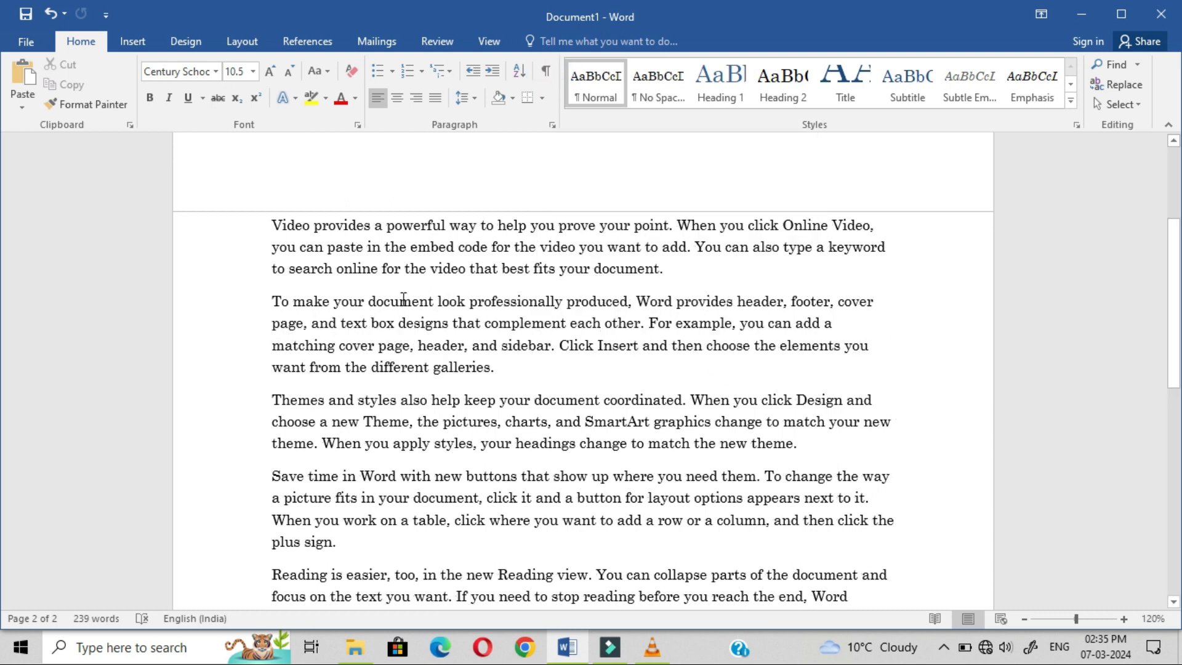
{"action": "left_click", "coordinate": [307, 41]}
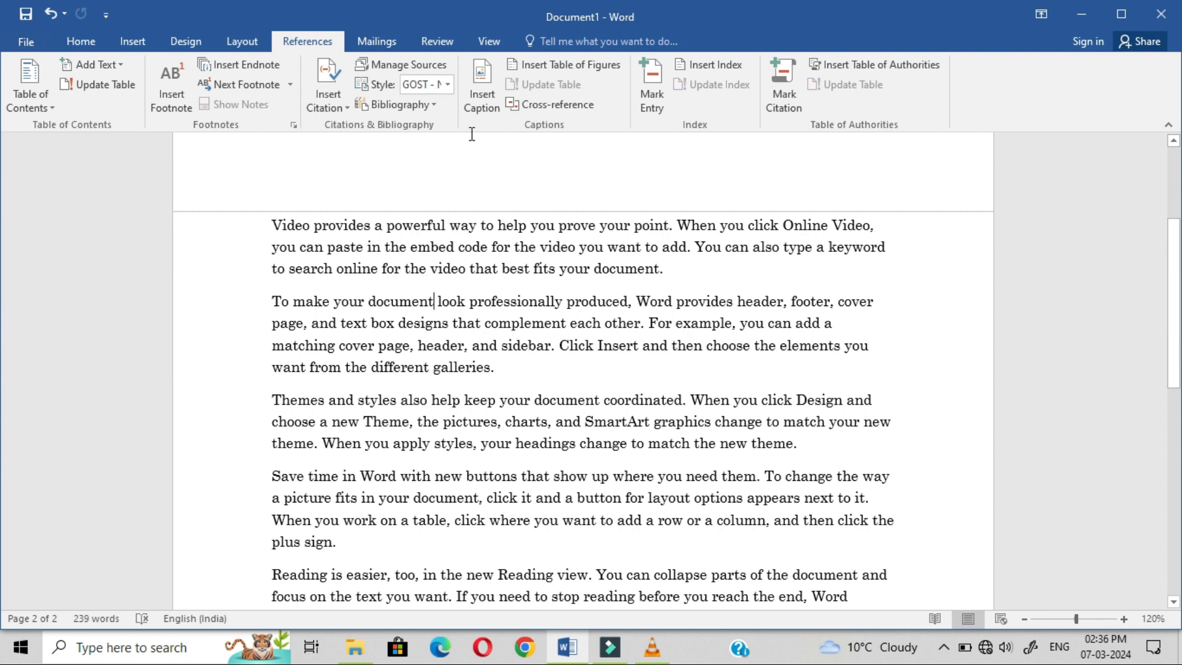
Step: Insert an index on page 1 reading "To make your document, 2", then delete it
{"action": "left_click", "coordinate": [409, 161]}
{"action": "key", "text": "Return"}
{"action": "key", "text": "Return"}
{"action": "key", "text": "Return"}
{"action": "key", "text": "Return"}
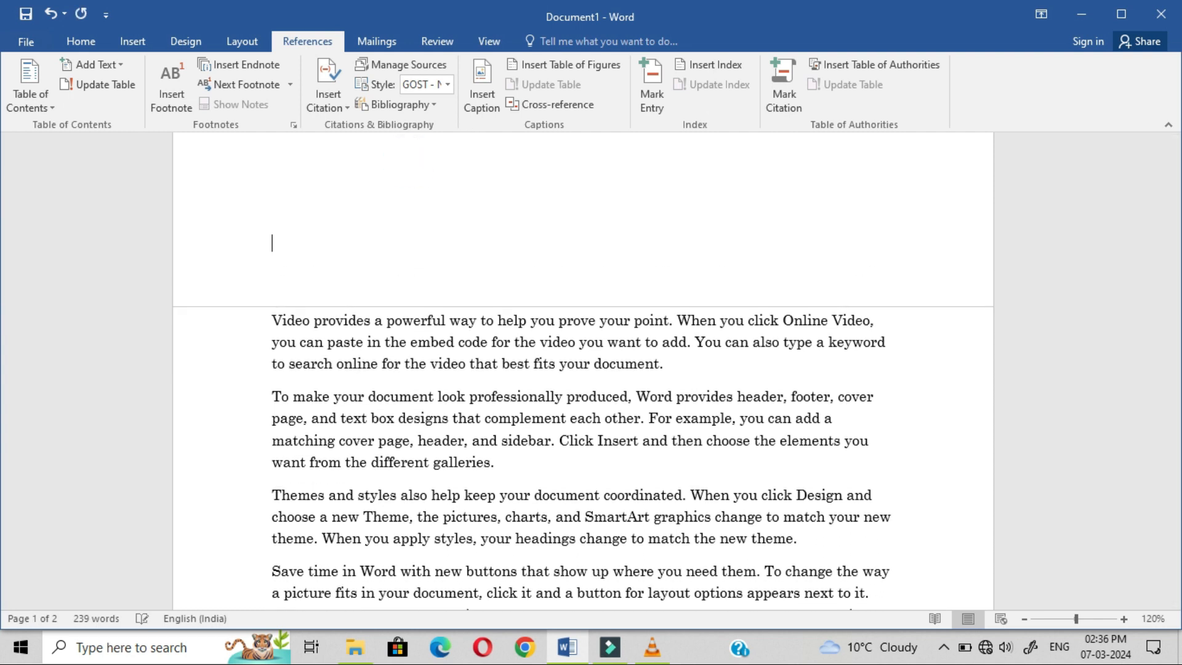
{"action": "left_click", "coordinate": [324, 184]}
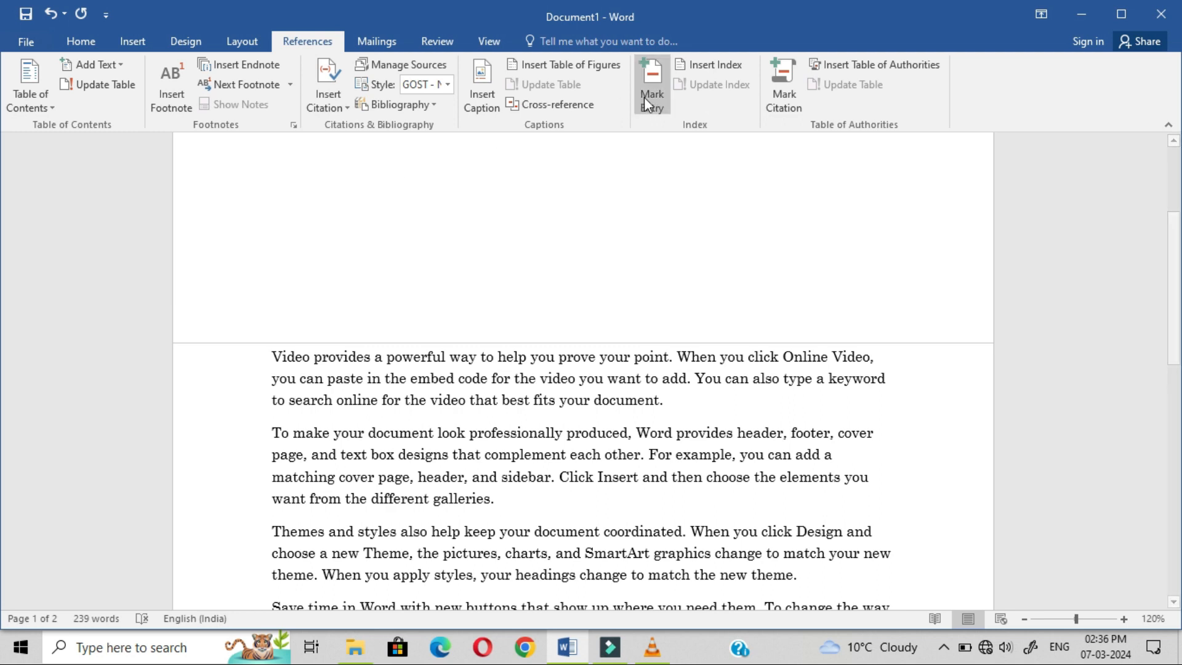
{"action": "left_click", "coordinate": [699, 65]}
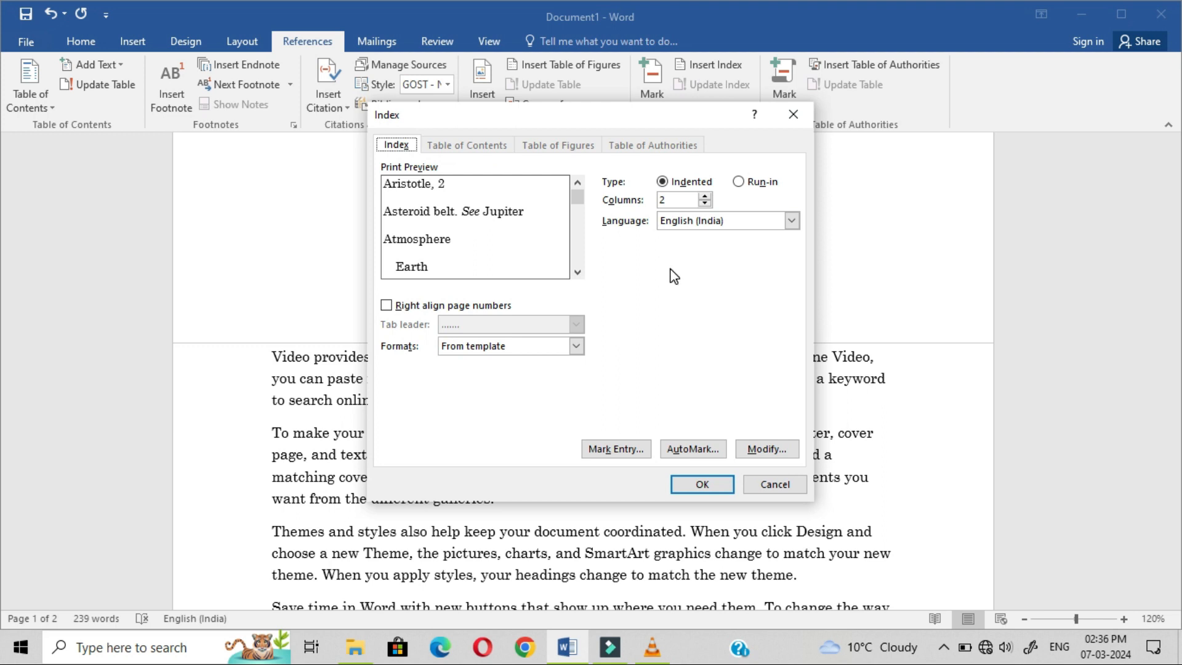
{"action": "left_click", "coordinate": [693, 486]}
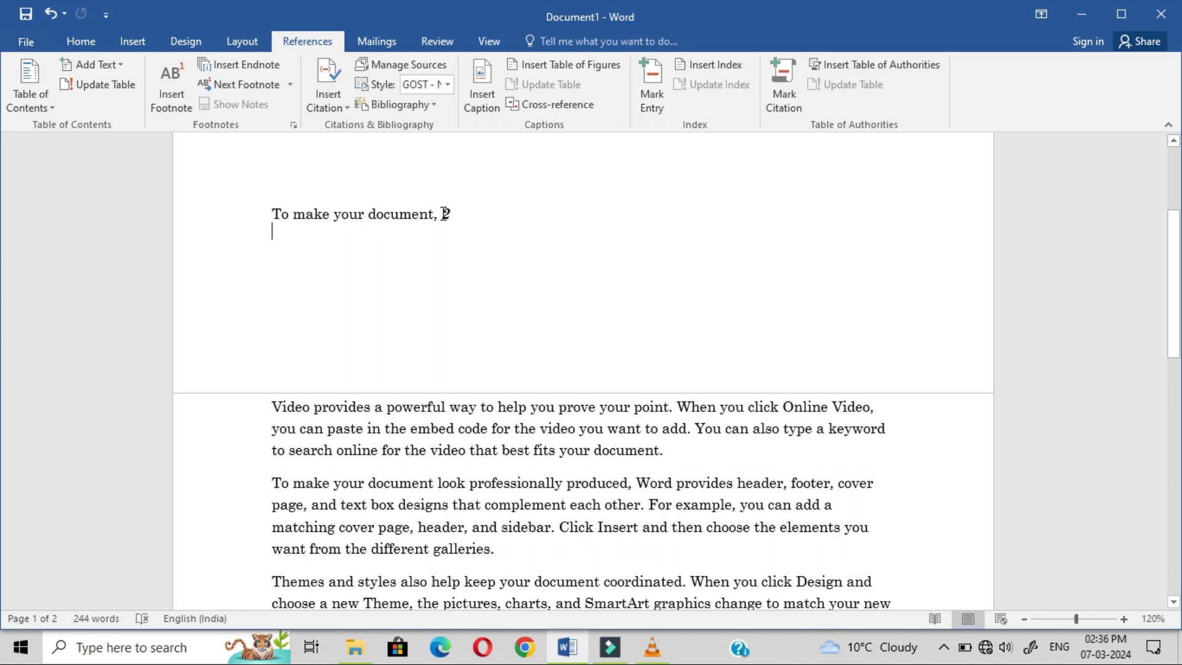
{"action": "left_click_drag", "start_coordinate": [461, 214], "coordinate": [281, 203]}
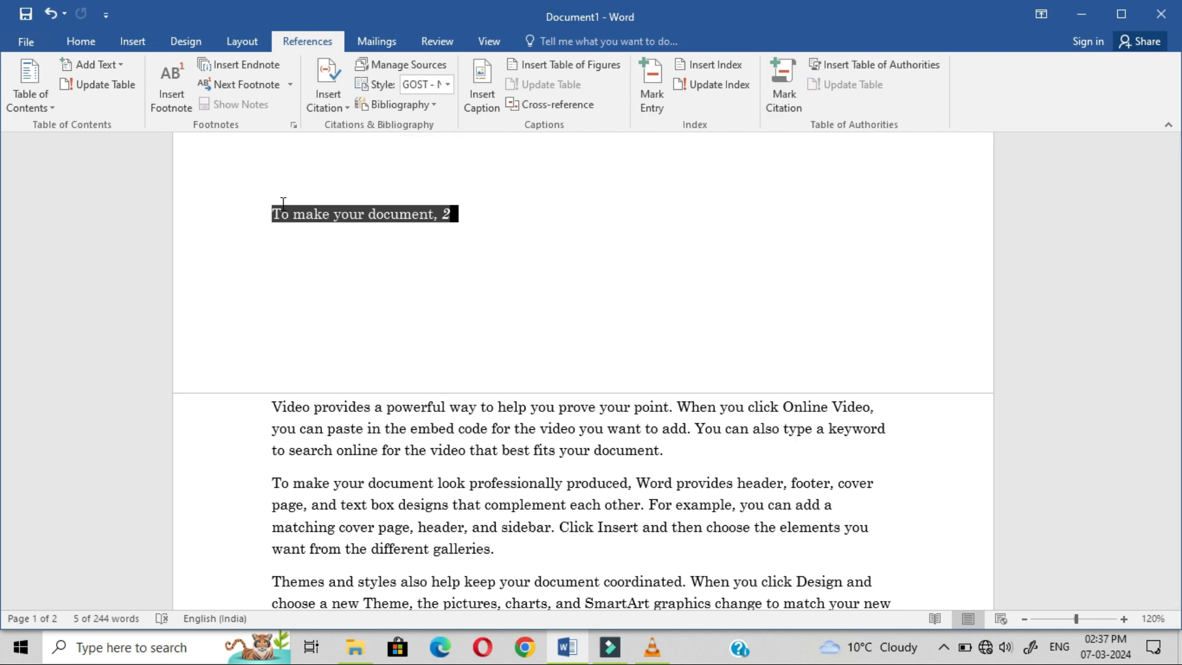
{"action": "key", "text": "BackSpace"}
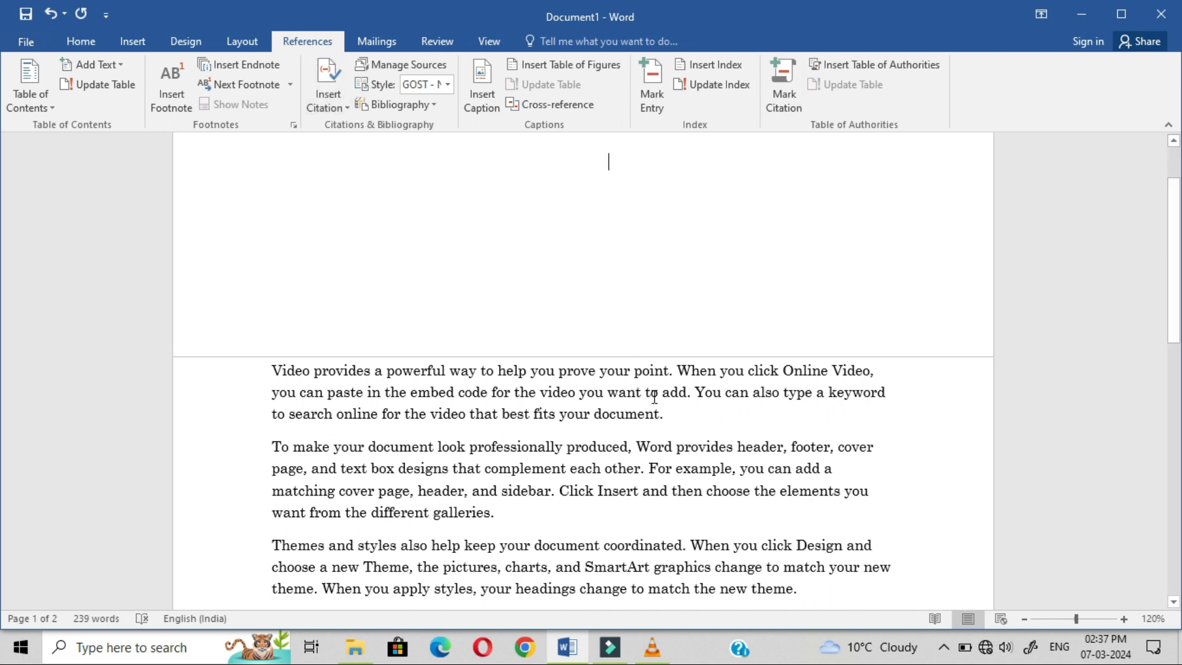
Step: Insert a built-in Bibliography below the last paragraph
{"action": "left_click_drag", "start_coordinate": [1173, 275], "coordinate": [1173, 414]}
{"action": "left_click", "coordinate": [614, 493]}
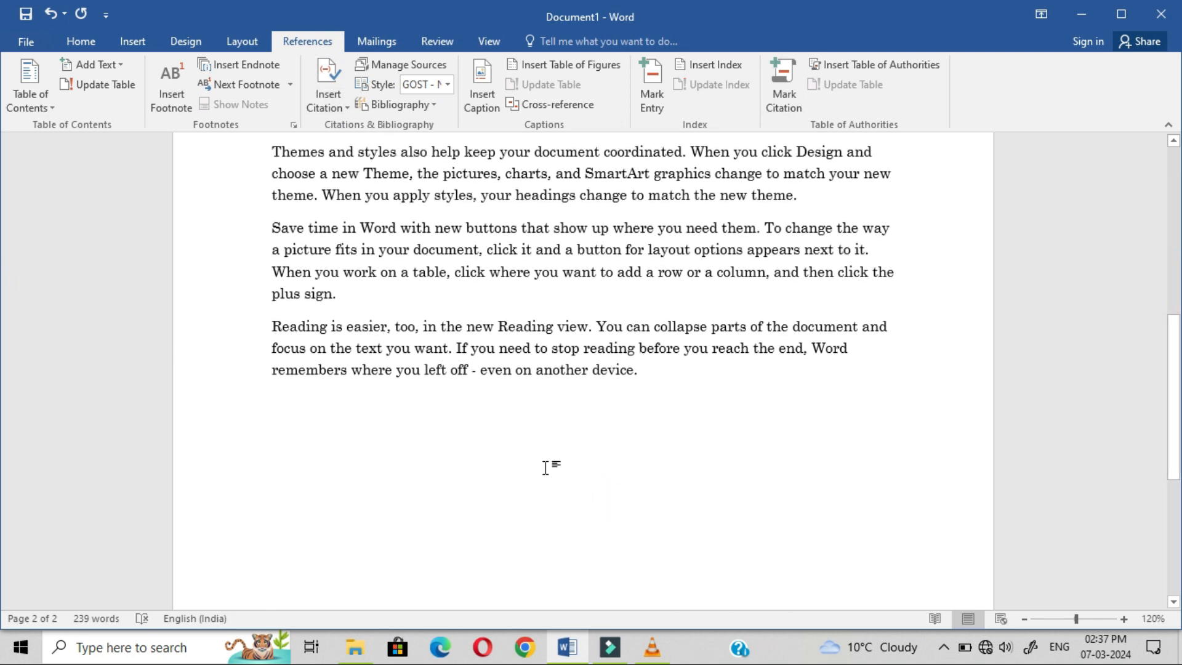
{"action": "left_click", "coordinate": [419, 105]}
{"action": "left_click", "coordinate": [417, 213]}
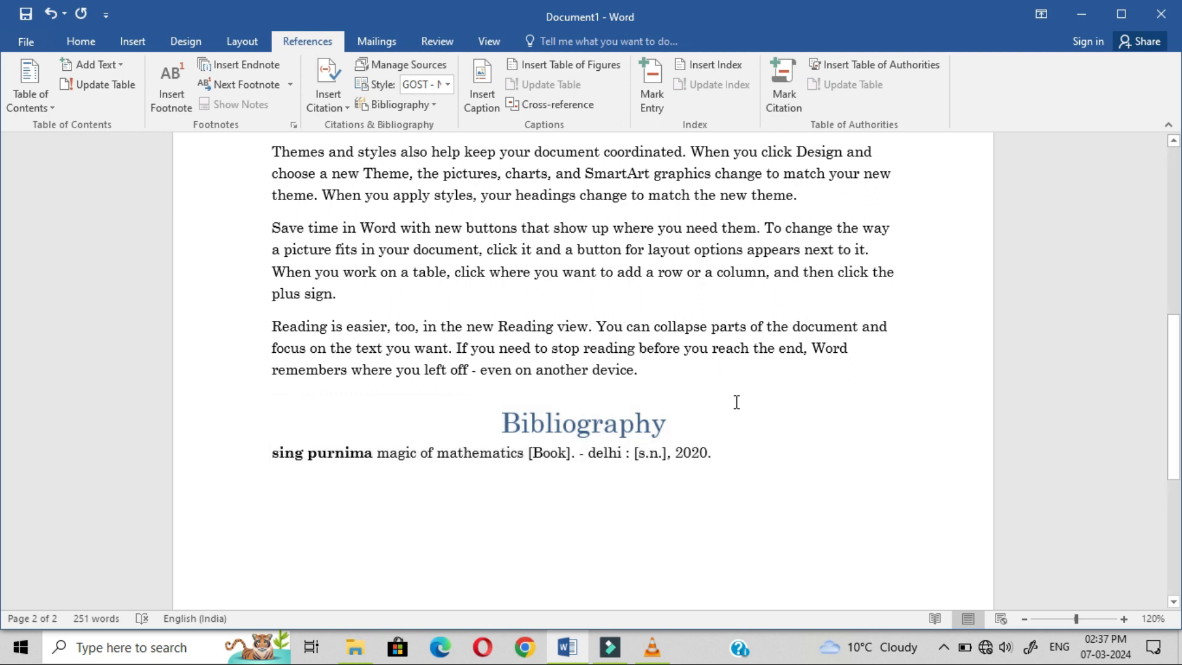
Step: Mark the Bibliography heading as a Cases citation for the table of authorities
{"action": "left_click", "coordinate": [721, 441]}
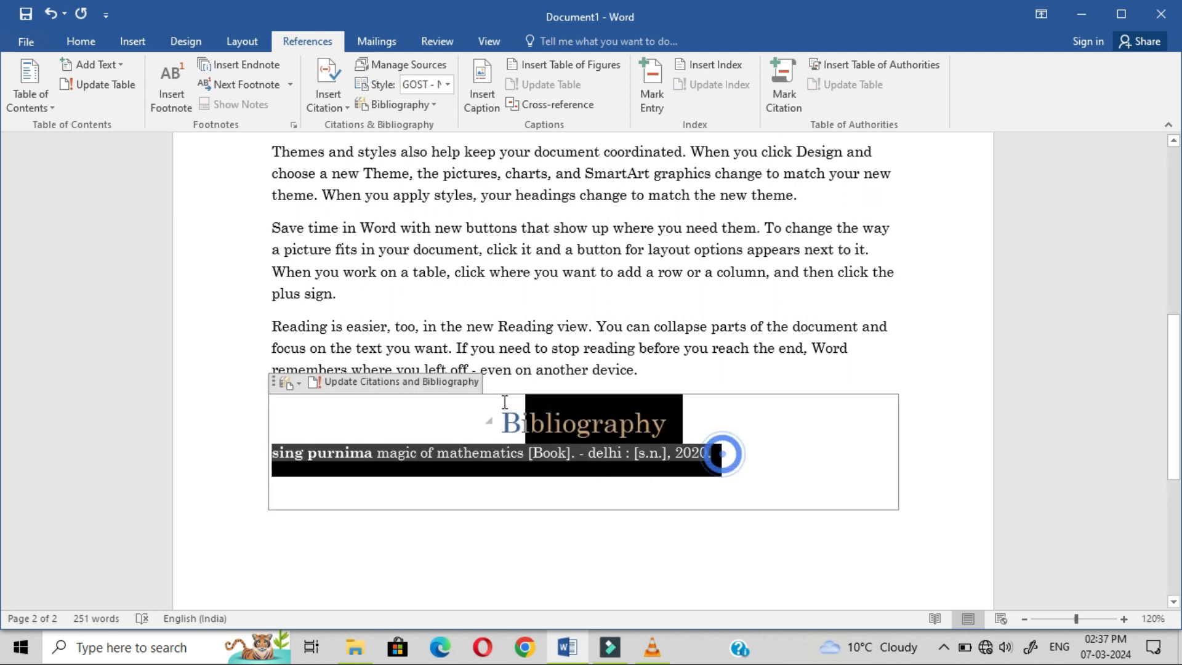
{"action": "triple_click", "coordinate": [722, 452]}
{"action": "left_click", "coordinate": [780, 90]}
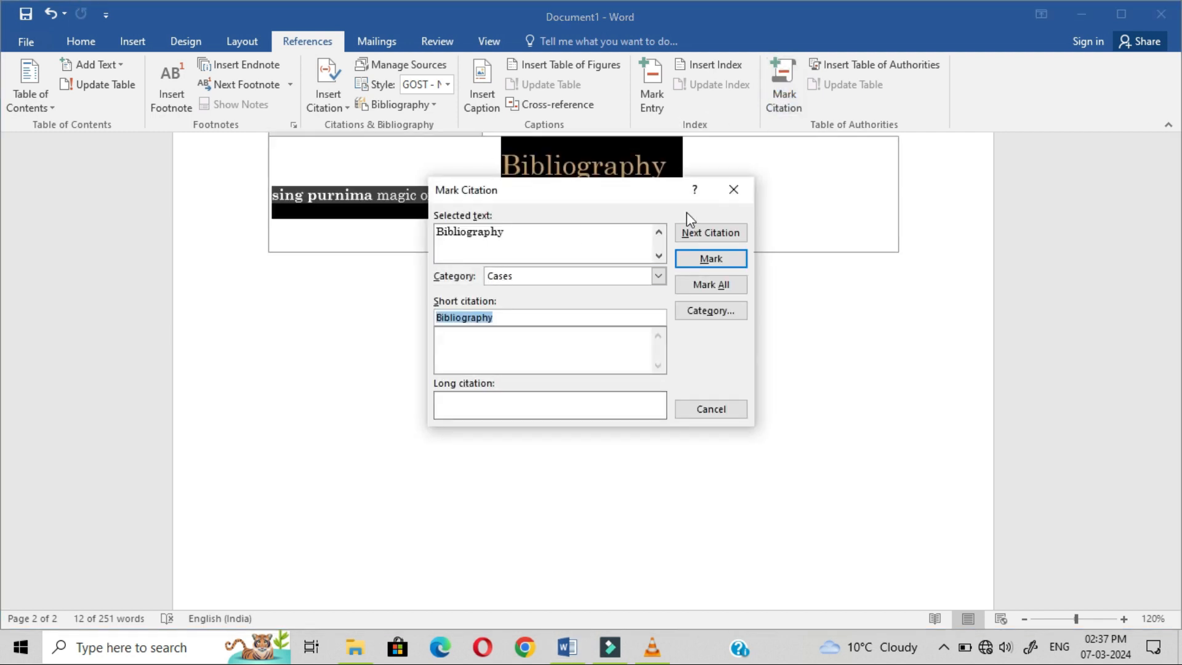
{"action": "left_click", "coordinate": [710, 259]}
{"action": "left_click", "coordinate": [711, 410]}
{"action": "left_click_drag", "start_coordinate": [1180, 507], "coordinate": [1179, 391]}
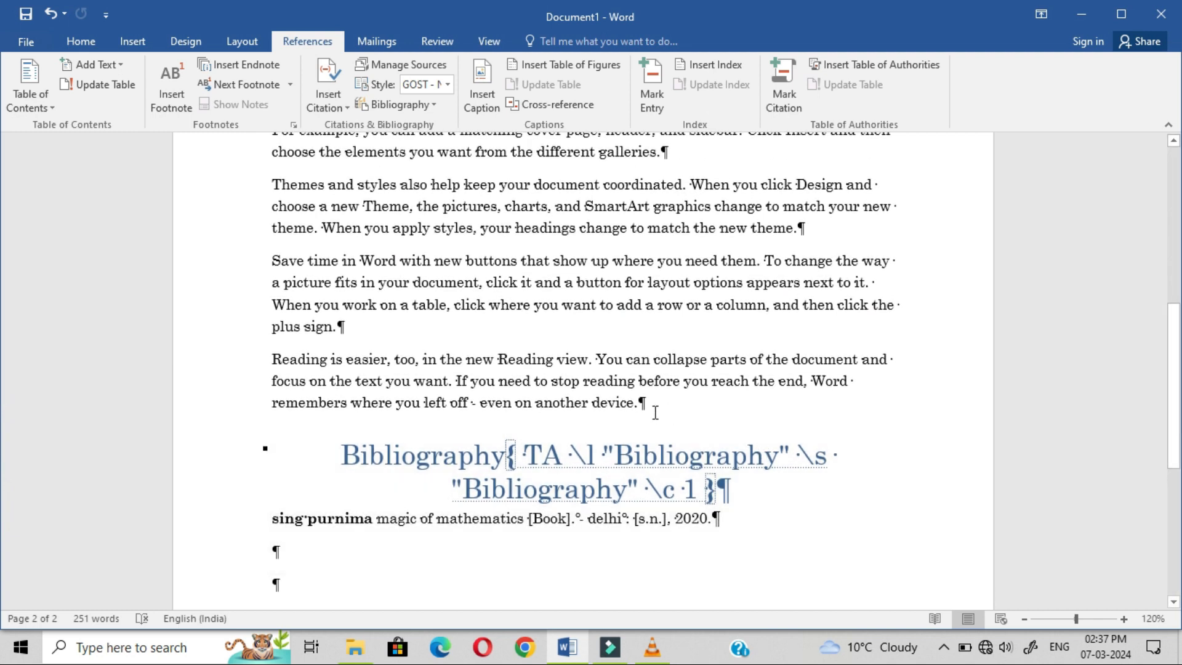
Step: Hide the field codes and paragraph marks again
{"action": "left_click", "coordinate": [92, 47]}
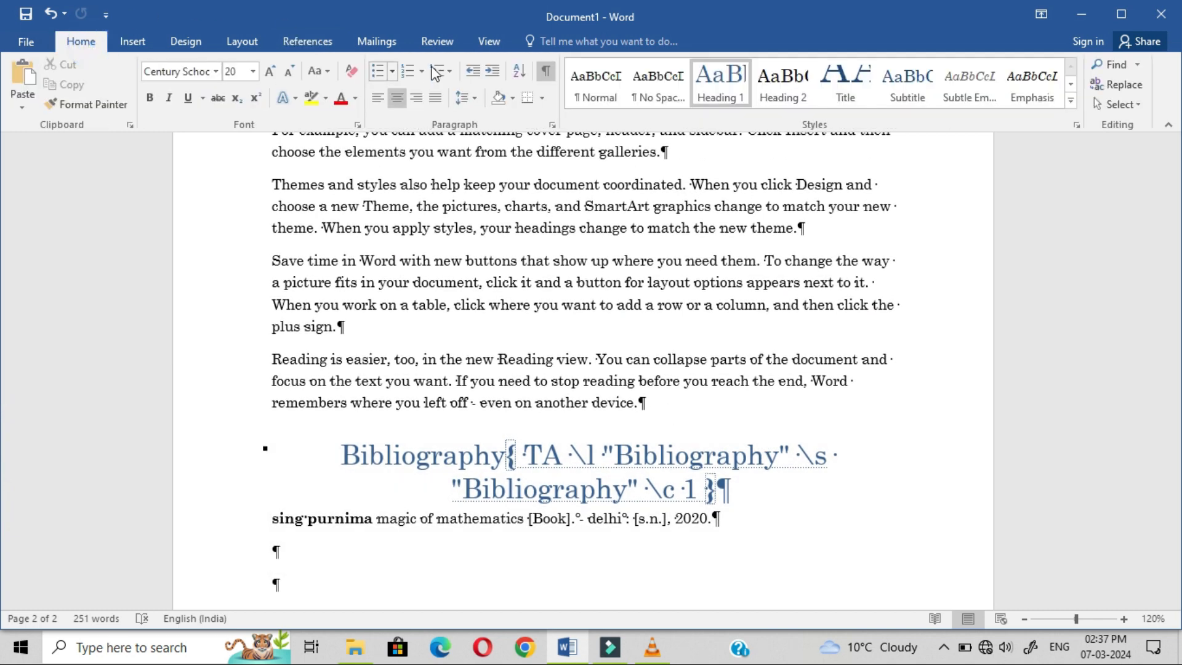
{"action": "left_click", "coordinate": [547, 71]}
{"action": "left_click", "coordinate": [777, 425]}
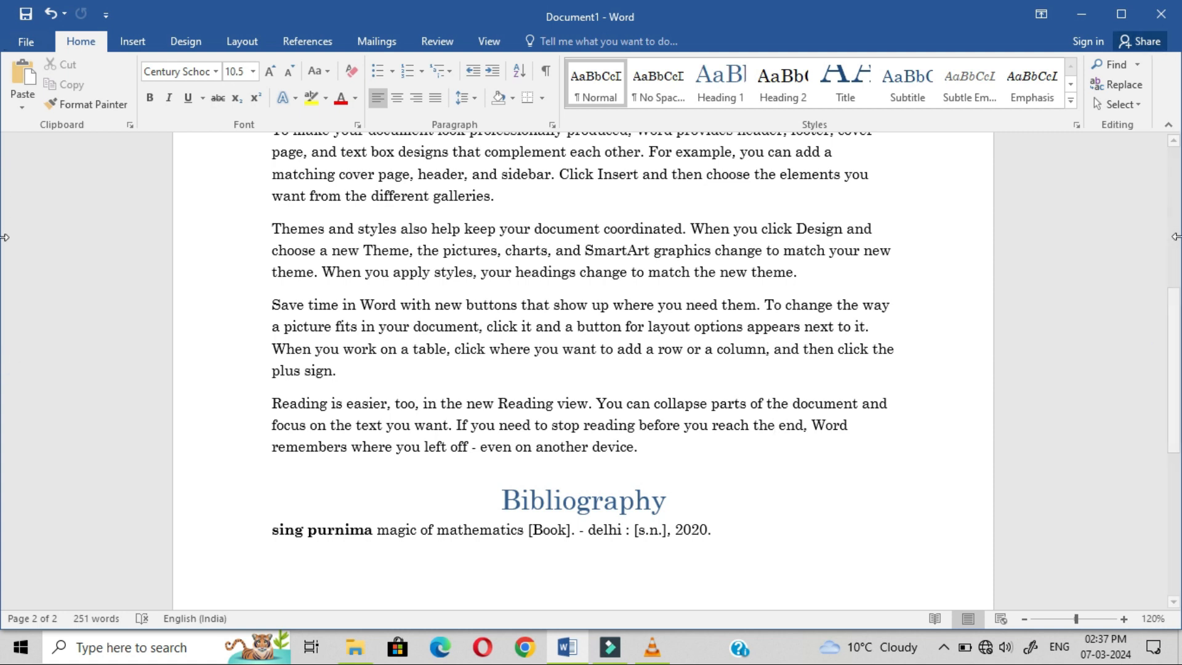
{"action": "left_click_drag", "start_coordinate": [1173, 369], "coordinate": [1173, 77]}
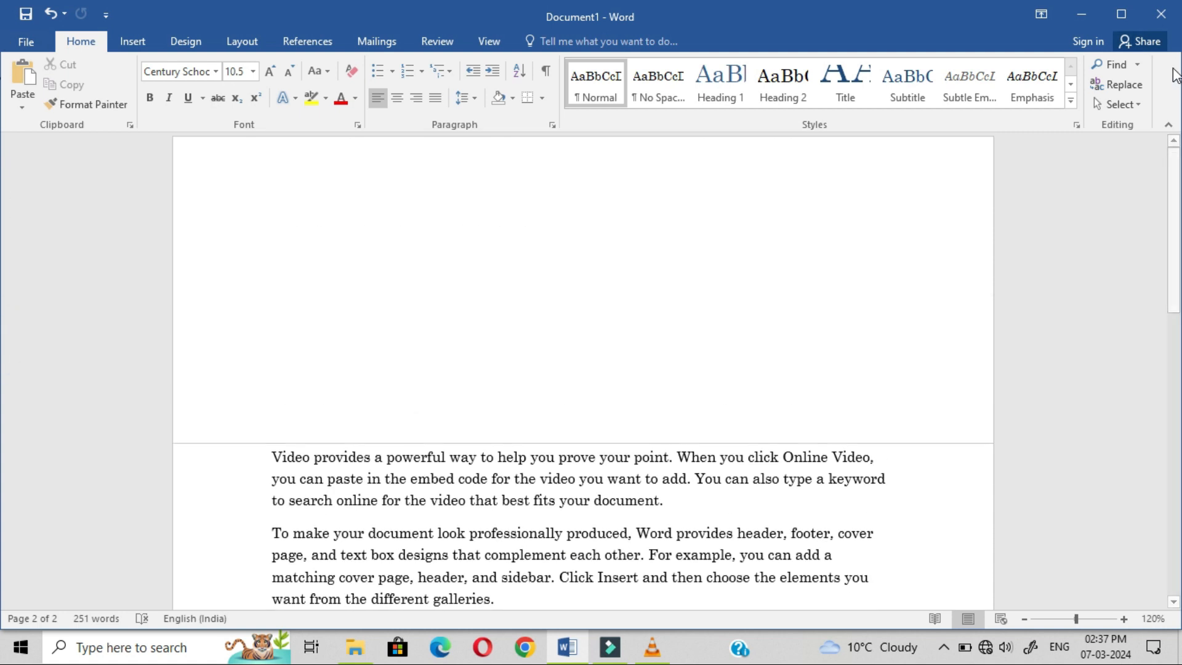
Step: Insert a table of authorities with category All on page 1's blank line
{"action": "left_click", "coordinate": [243, 197]}
{"action": "left_click", "coordinate": [410, 222]}
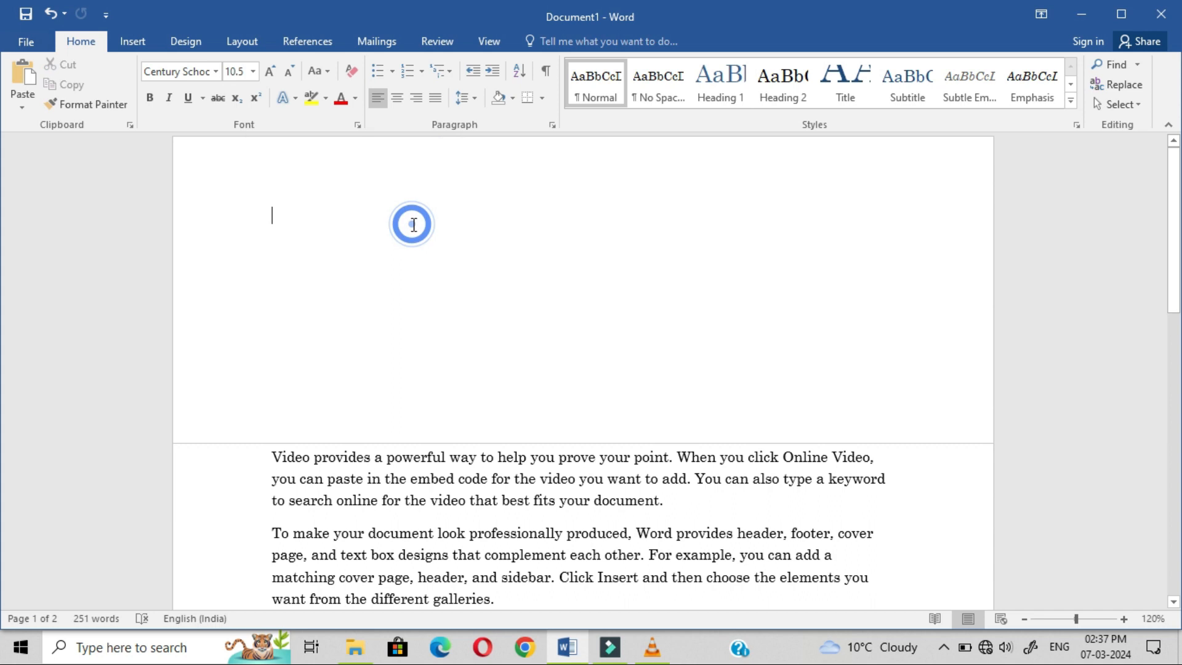
{"action": "left_click", "coordinate": [308, 43]}
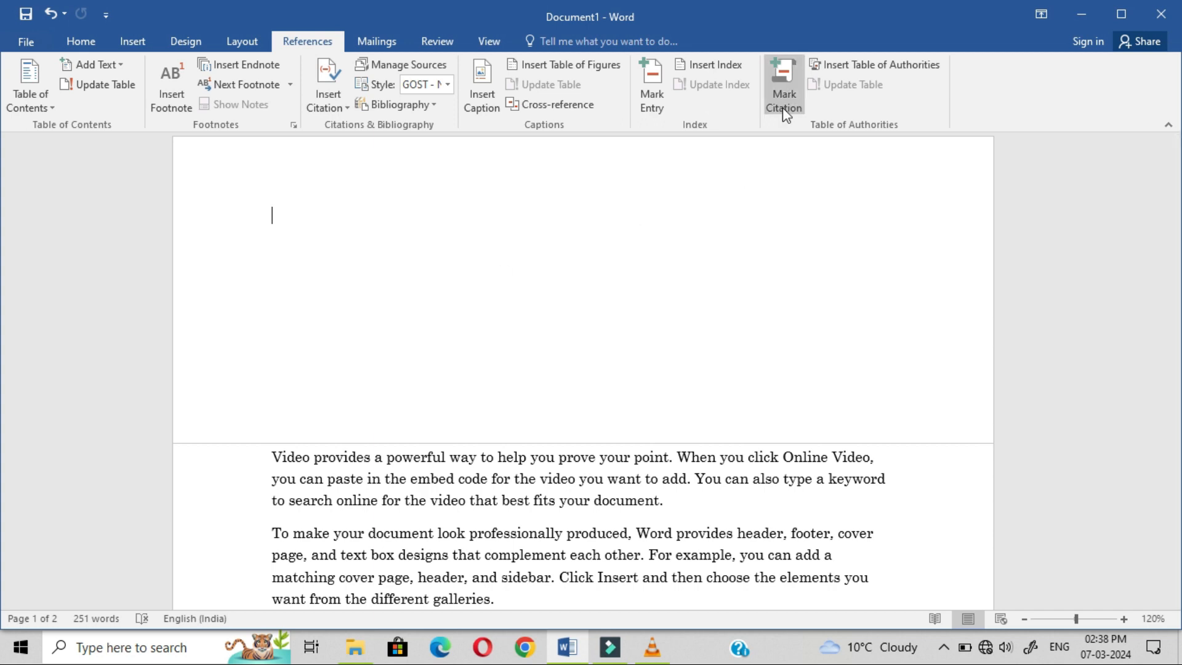
{"action": "left_click", "coordinate": [850, 62]}
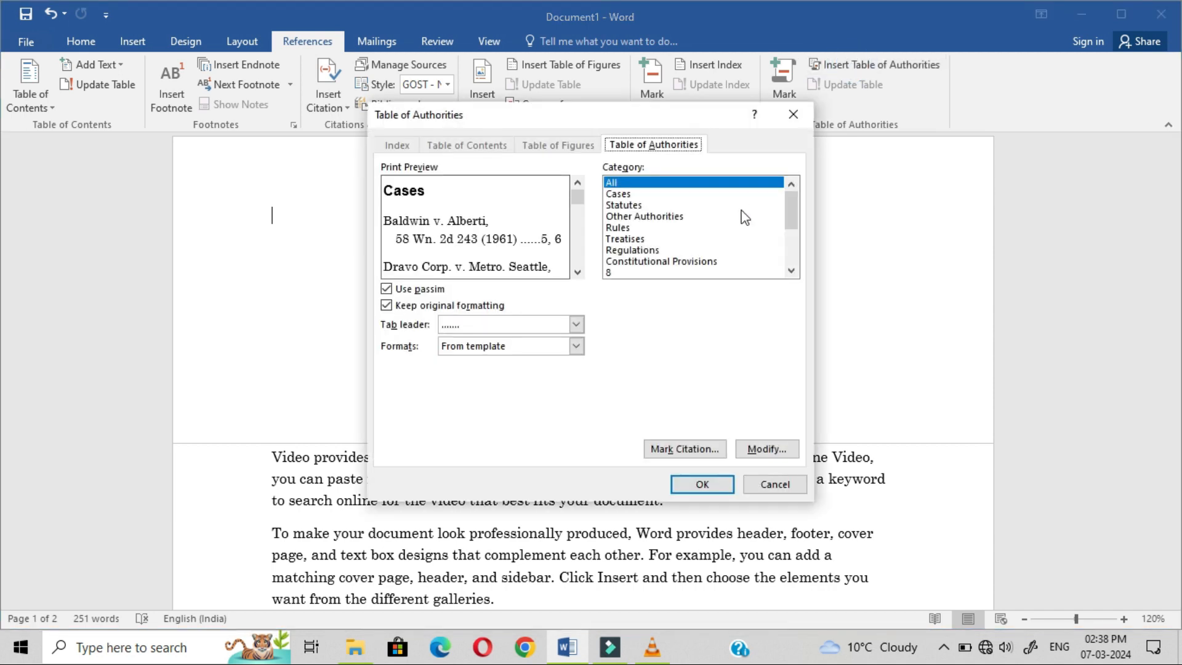
{"action": "left_click", "coordinate": [702, 484]}
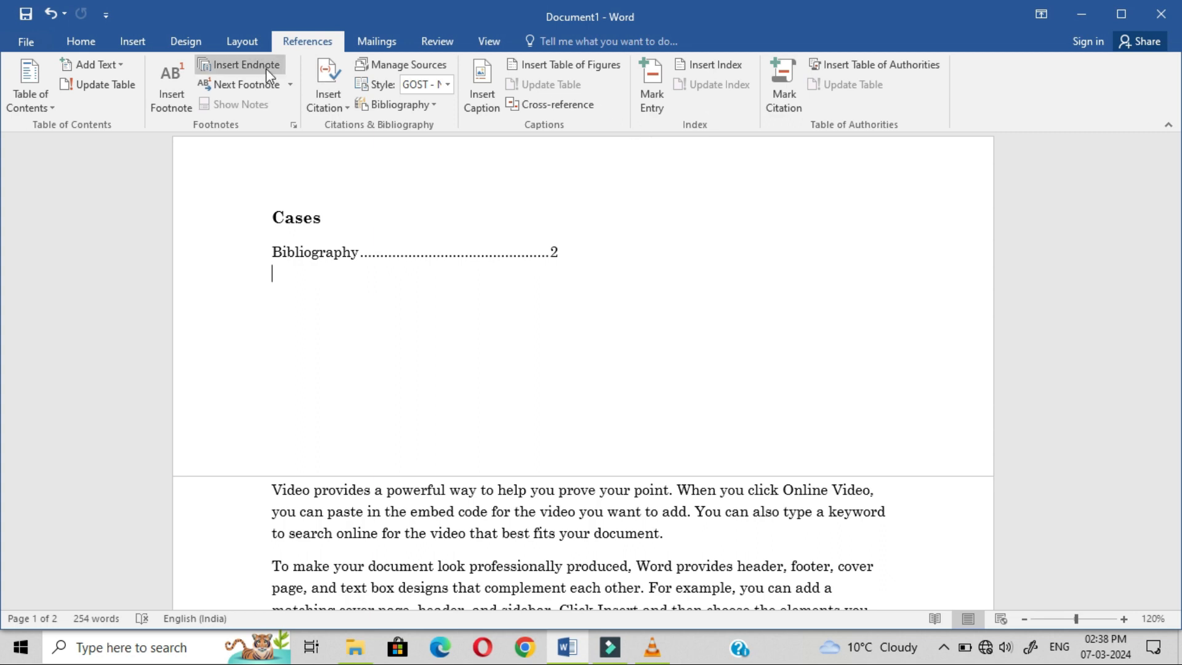
{"action": "left_click", "coordinate": [55, 118]}
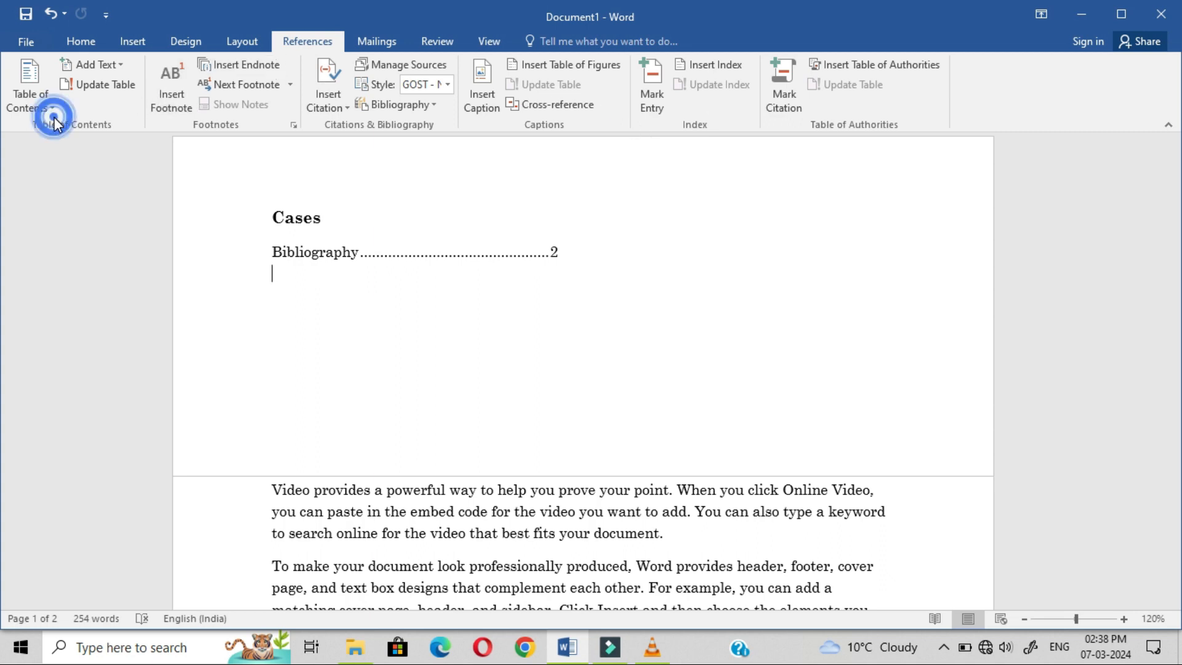